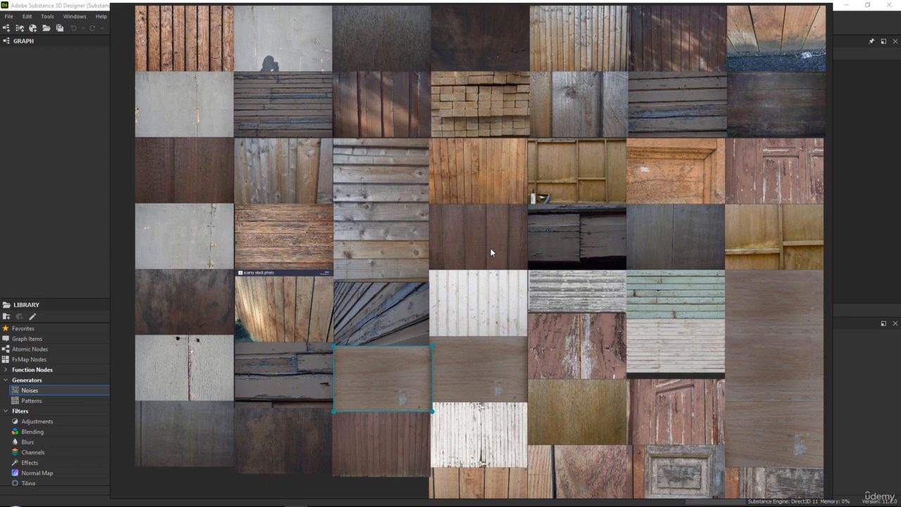
Go from the wood texture photos to the western town references and examine the street photo with the B. Werners Shop facade.
right_drag(459, 181, 457, 186)
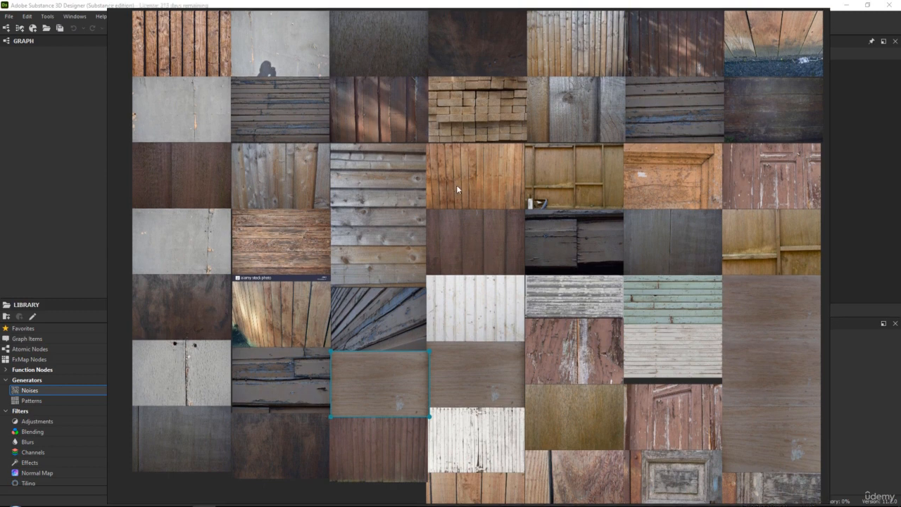
scroll(446, 145, down, 5)
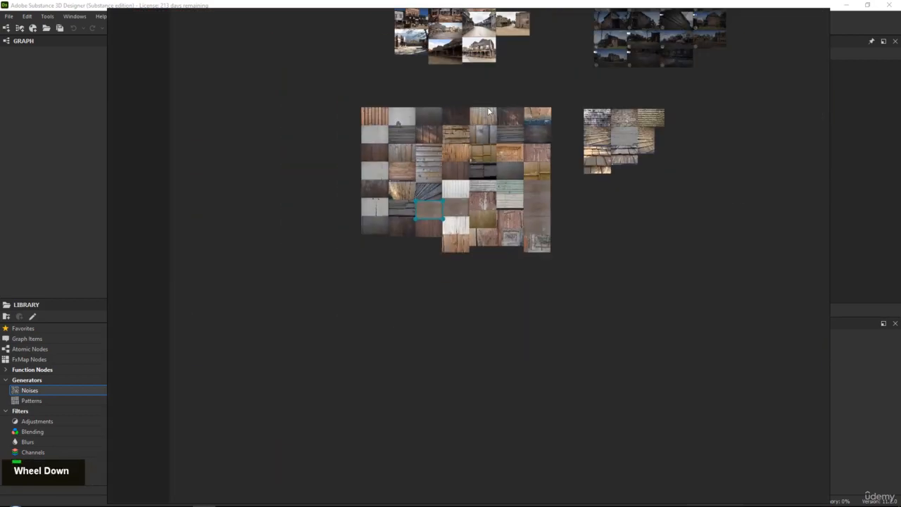
right_drag(476, 68, 477, 220)
right_drag(517, 277, 499, 147)
middle_drag(473, 168, 477, 254)
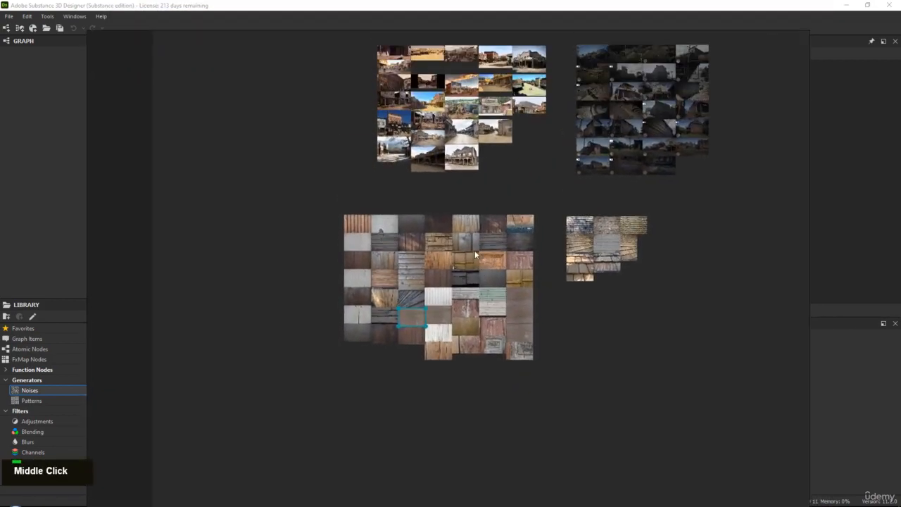
scroll(471, 255, up, 5)
middle_drag(474, 181, 449, 503)
scroll(448, 134, up, 5)
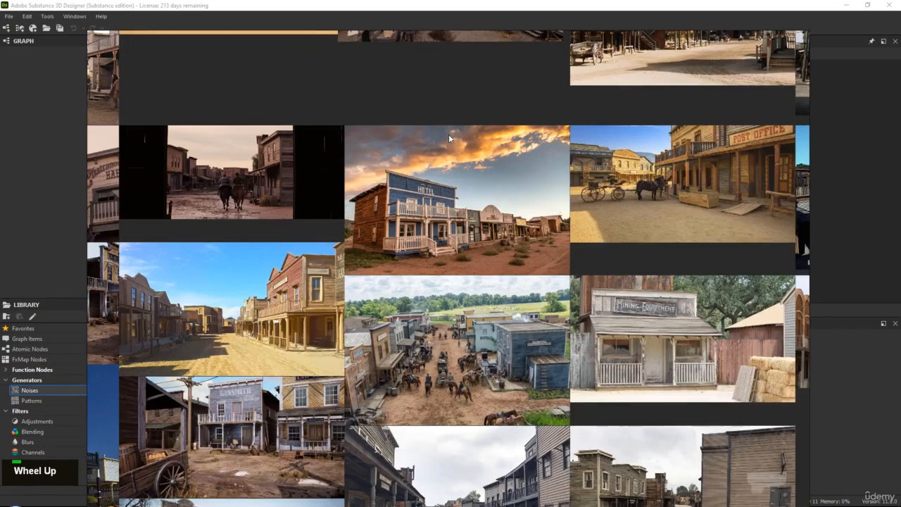
middle_drag(449, 134, 461, 356)
scroll(521, 120, up, 8)
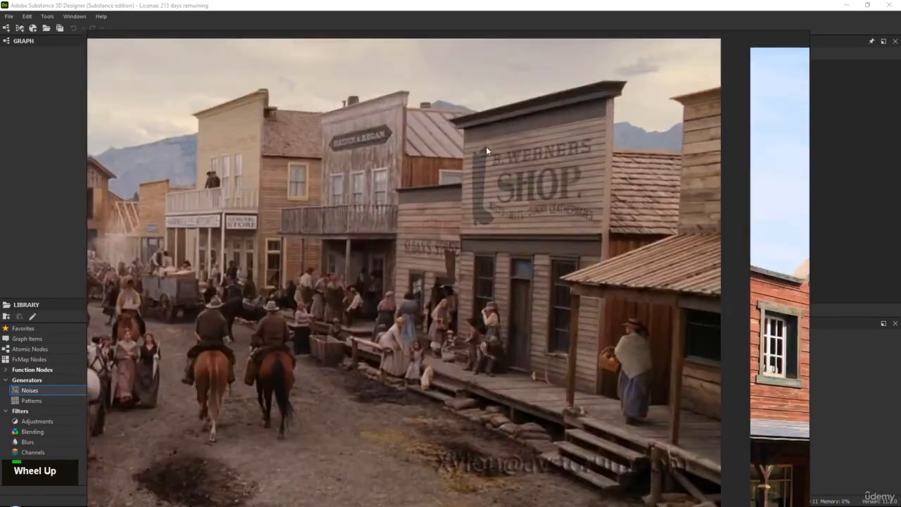
middle_drag(491, 155, 506, 162)
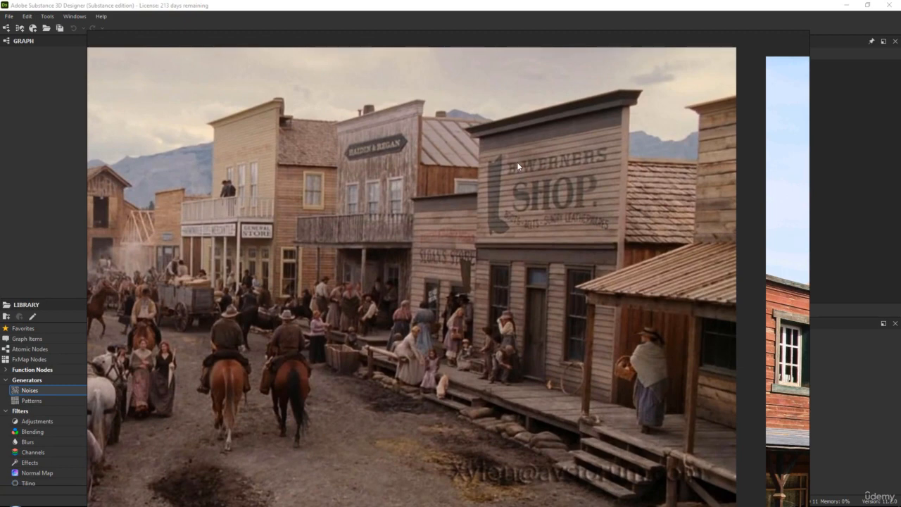
scroll(591, 135, up, 1)
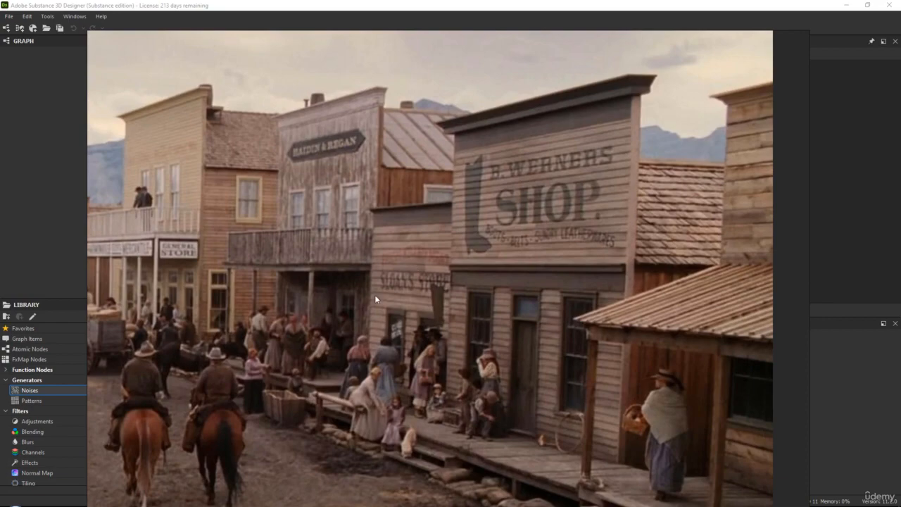
Look over the remaining western town photos and return to the wood plank texture references.
middle_drag(382, 293, 388, 272)
scroll(322, 181, down, 5)
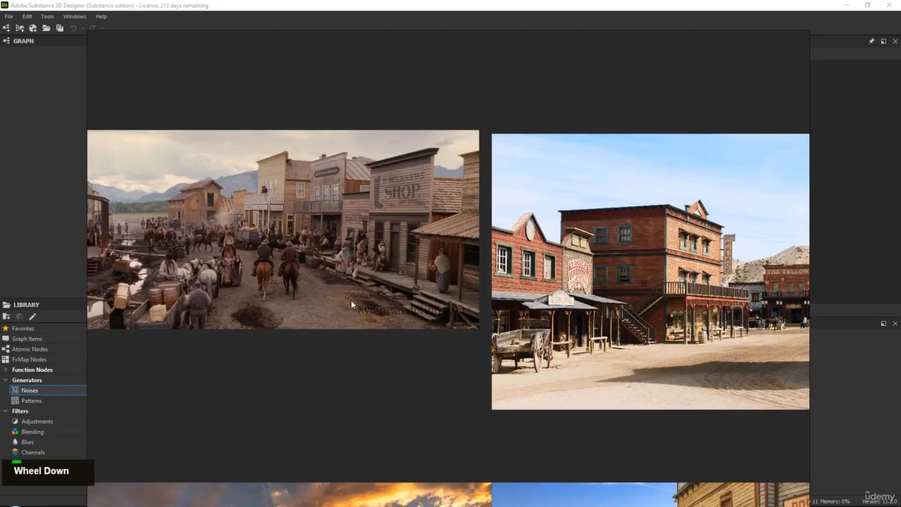
middle_drag(332, 359, 388, 181)
middle_drag(350, 493, 435, 176)
middle_drag(374, 476, 444, 220)
scroll(444, 221, down, 2)
scroll(444, 190, down, 1)
middle_drag(384, 409, 525, 97)
scroll(524, 97, down, 1)
scroll(391, 230, down, 2)
middle_drag(266, 320, 277, 125)
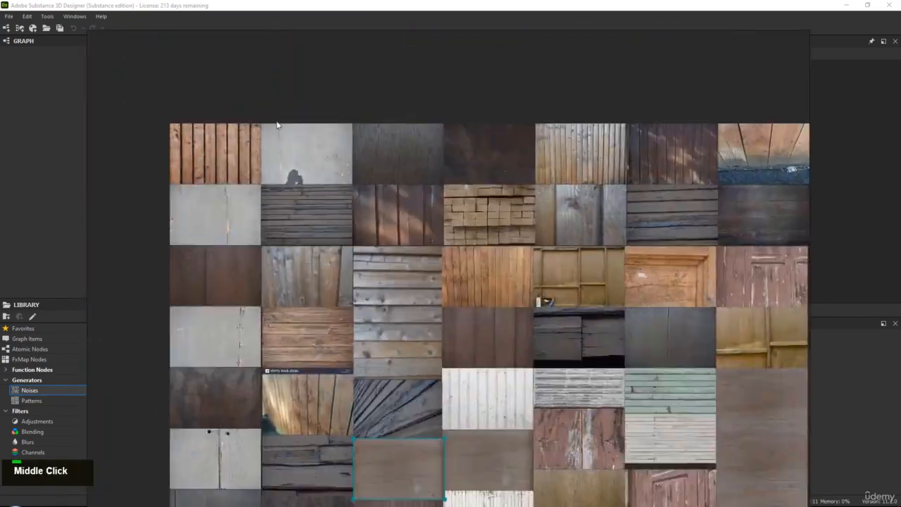
Examine the wooden shingle roof references beside the wood plank photos.
scroll(277, 126, down, 1)
middle_drag(537, 241, 473, 165)
middle_drag(587, 144, 211, 231)
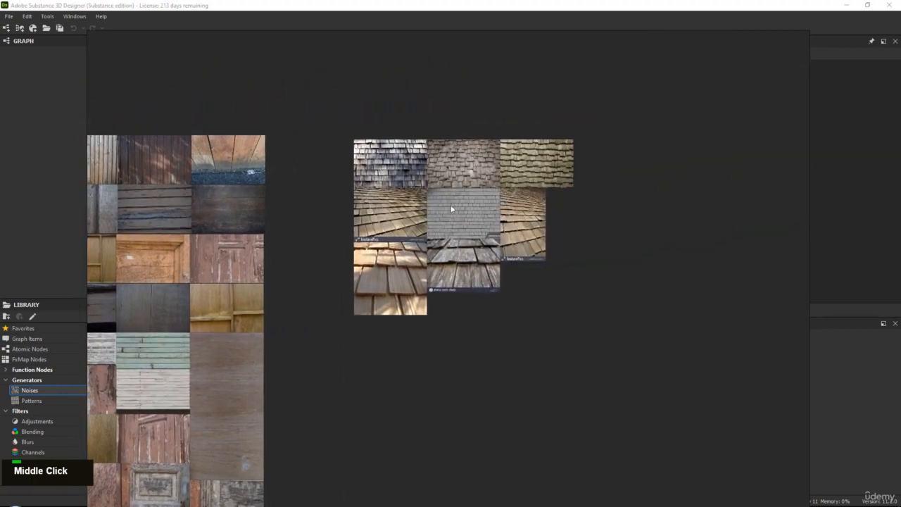
scroll(450, 199, up, 3)
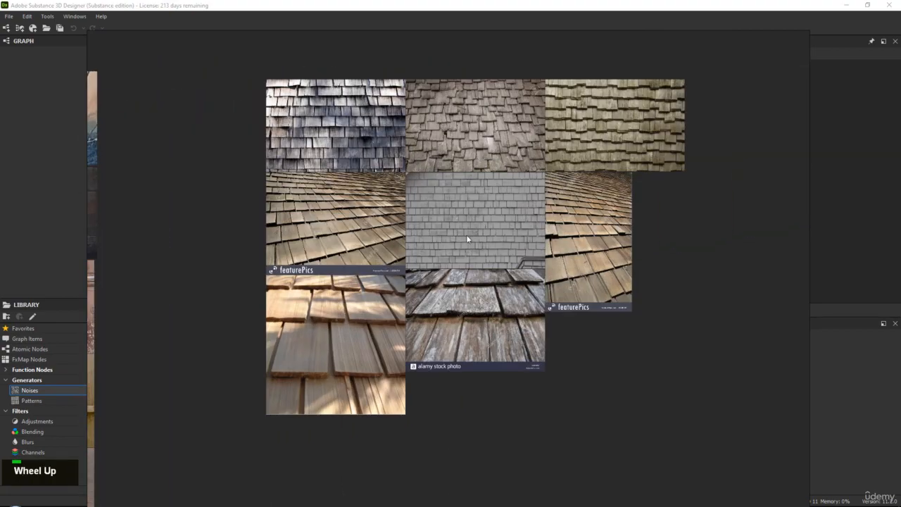
middle_drag(386, 168, 598, 202)
scroll(599, 202, down, 3)
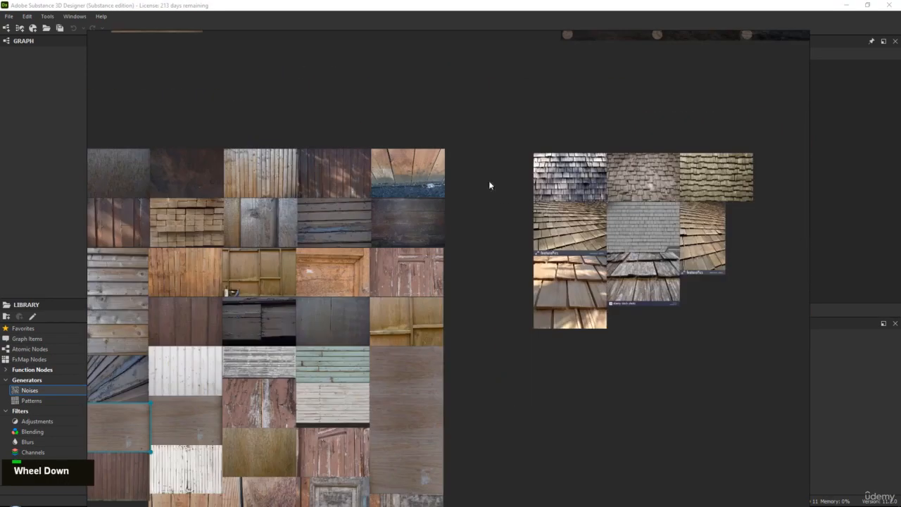
Survey the group of western town photos, then the full set of wood plank textures.
middle_drag(497, 129, 535, 377)
middle_drag(404, 202, 513, 330)
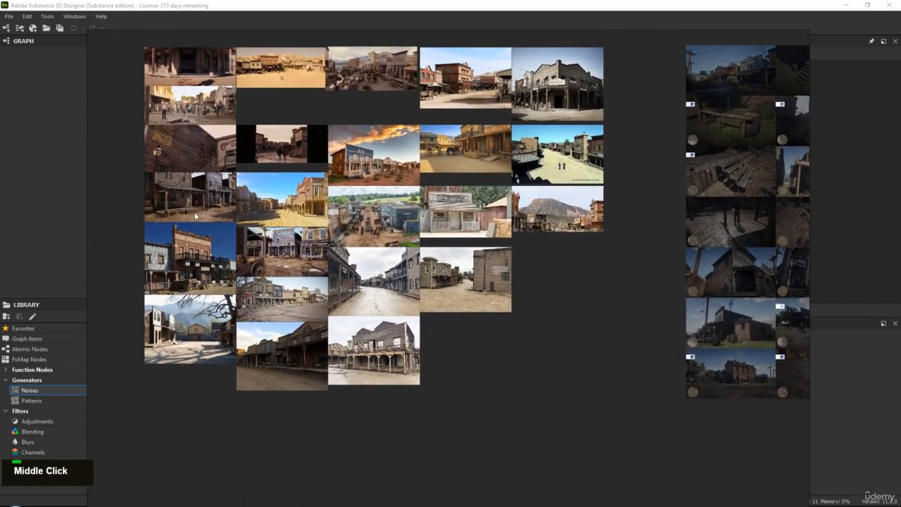
scroll(196, 217, up, 1)
scroll(303, 203, down, 4)
middle_drag(355, 401, 440, 201)
scroll(440, 201, up, 3)
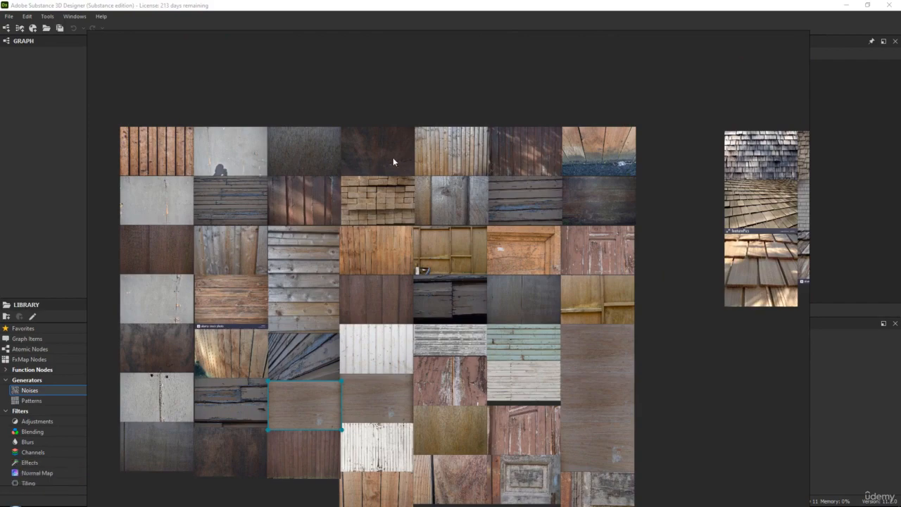
Return to the B. Werners Shop street photo and examine its boardwalk, steps and porch up close.
scroll(403, 150, down, 3)
middle_drag(404, 150, 474, 252)
scroll(399, 259, up, 3)
scroll(399, 259, up, 3)
scroll(431, 269, up, 2)
scroll(460, 240, up, 2)
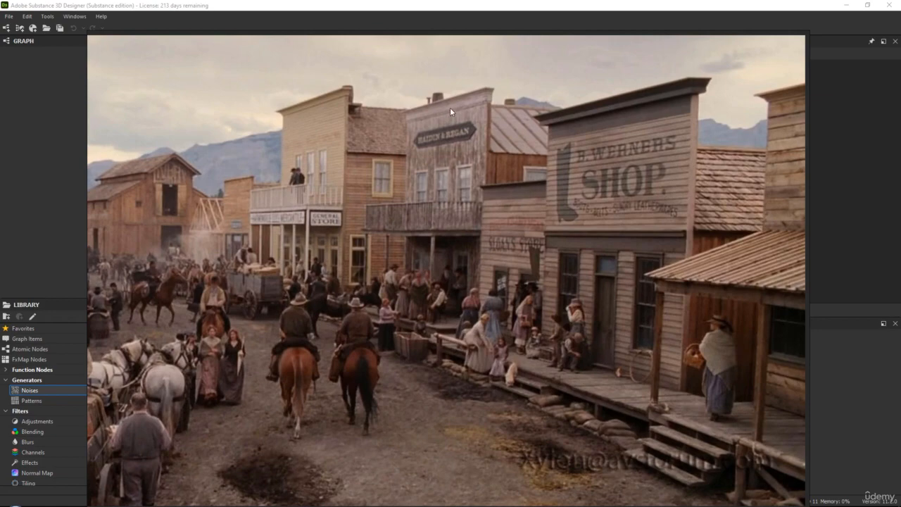
middle_drag(656, 296, 558, 358)
scroll(629, 344, up, 3)
middle_drag(529, 325, 599, 397)
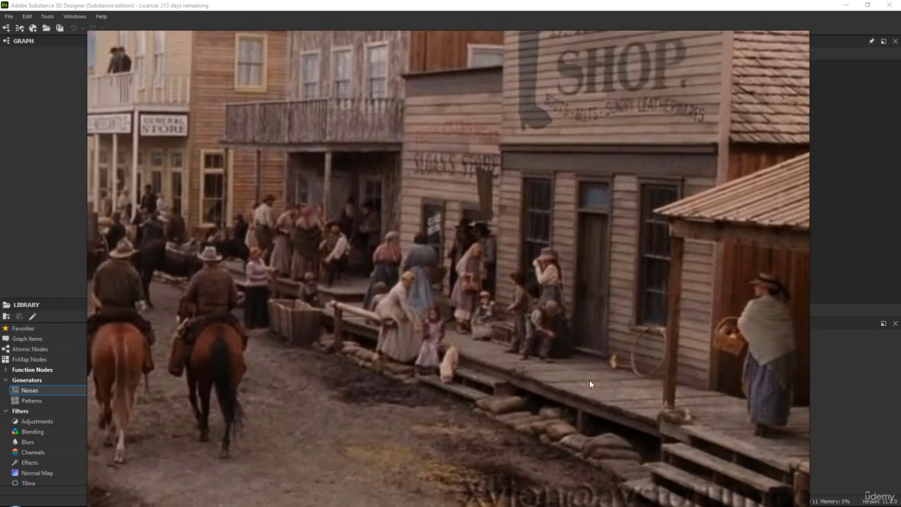
Compare the wood siding, balcony and shingle roofs on the buildings in the shop street photo.
scroll(440, 205, down, 2)
middle_drag(450, 193, 475, 242)
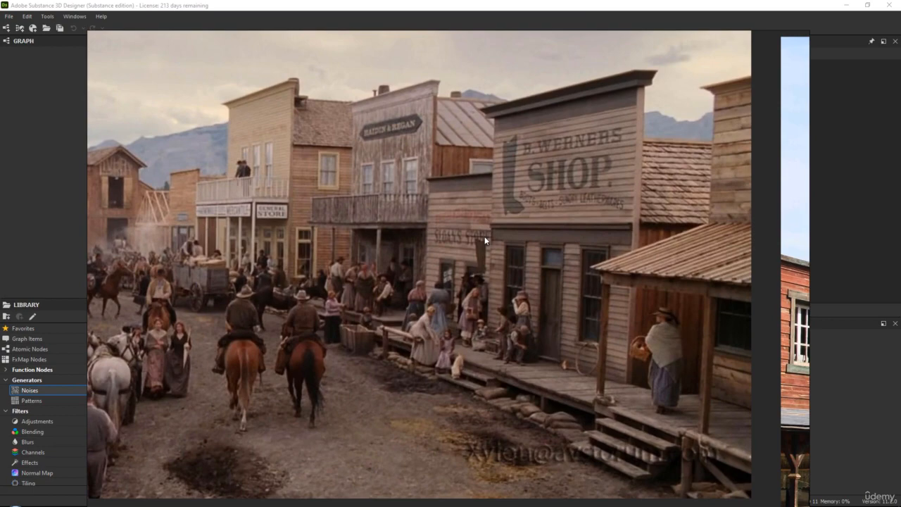
scroll(307, 164, up, 3)
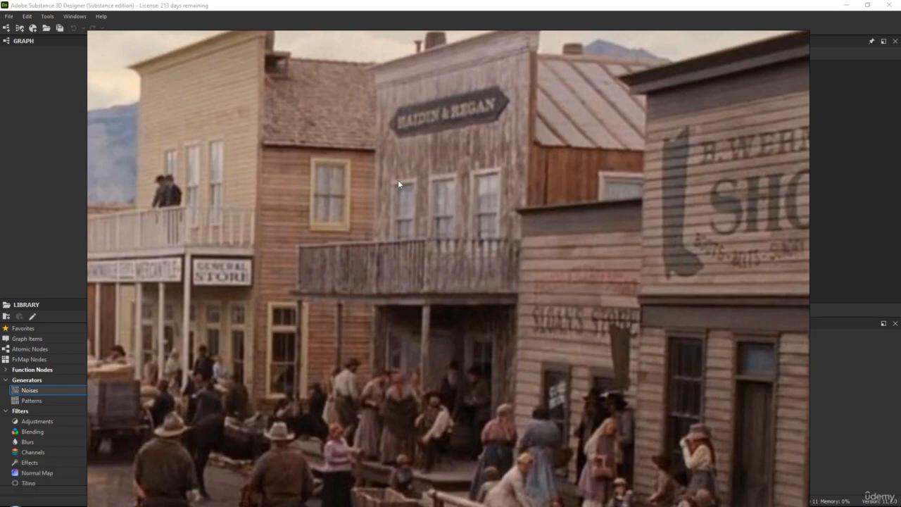
scroll(600, 193, down, 2)
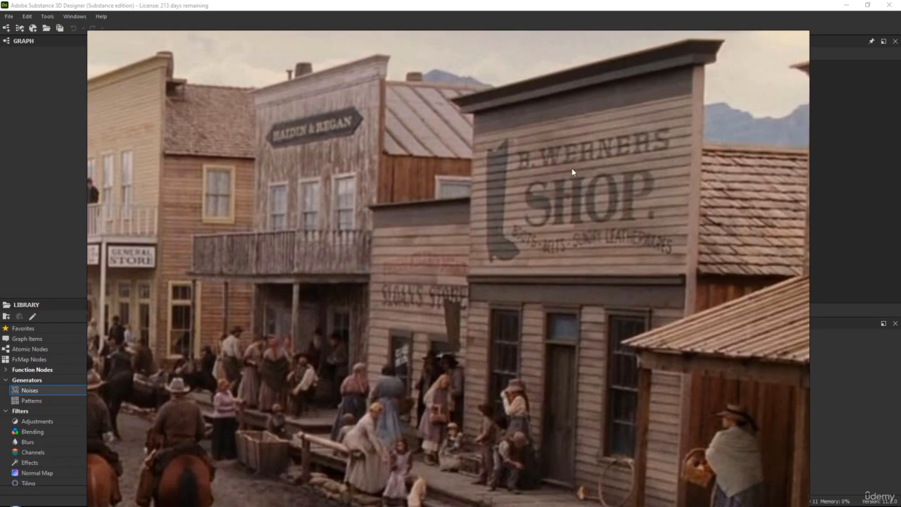
scroll(705, 255, down, 1)
scroll(670, 216, up, 2)
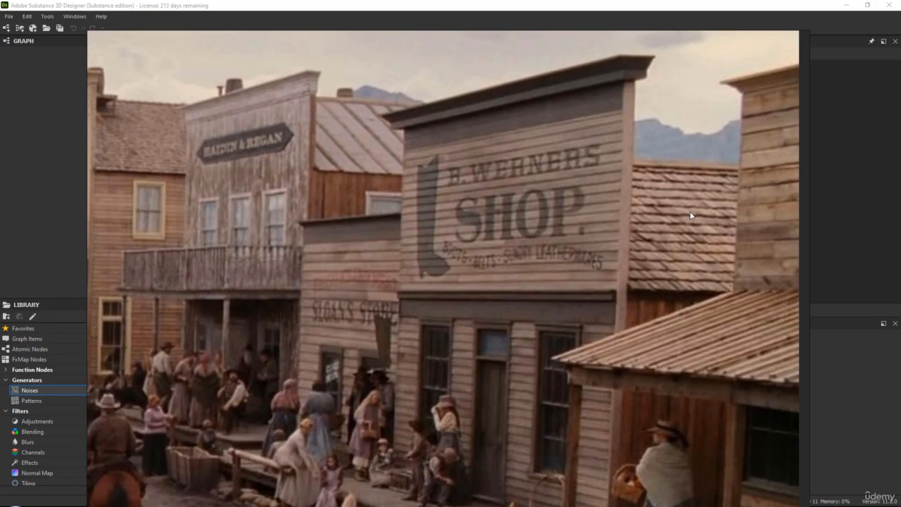
middle_drag(690, 215, 542, 276)
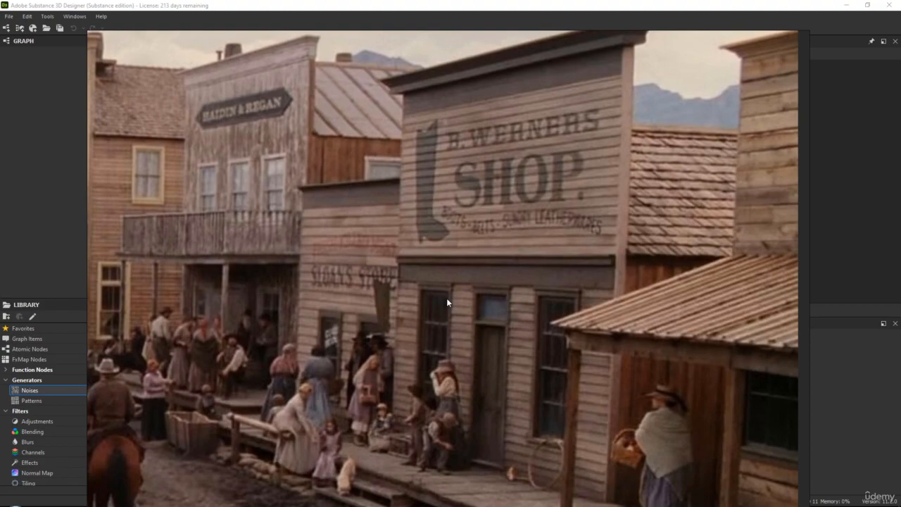
Browse the other western town photos, examining the wooden facades of the saloon, covered porch and Gunsmith buildings.
scroll(432, 296, down, 3)
middle_drag(424, 359, 452, 256)
scroll(453, 257, down, 5)
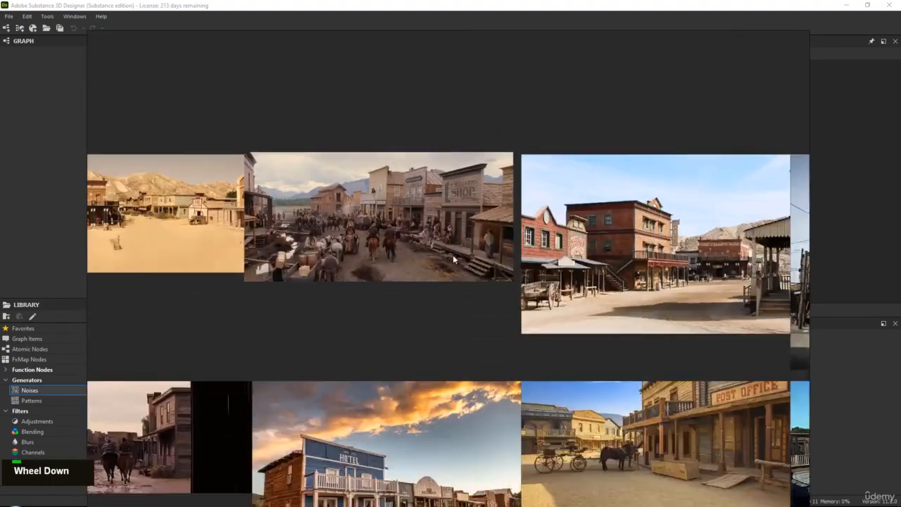
middle_drag(433, 395, 461, 145)
middle_drag(378, 439, 392, 268)
scroll(415, 209, up, 3)
scroll(417, 265, up, 1)
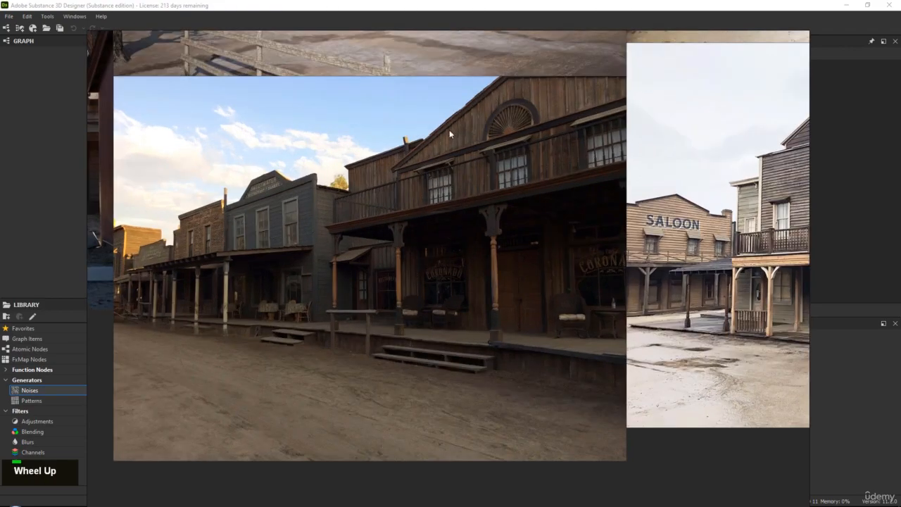
middle_drag(318, 44, 371, 329)
middle_drag(160, 241, 480, 410)
middle_drag(579, 216, 472, 364)
middle_drag(537, 266, 390, 356)
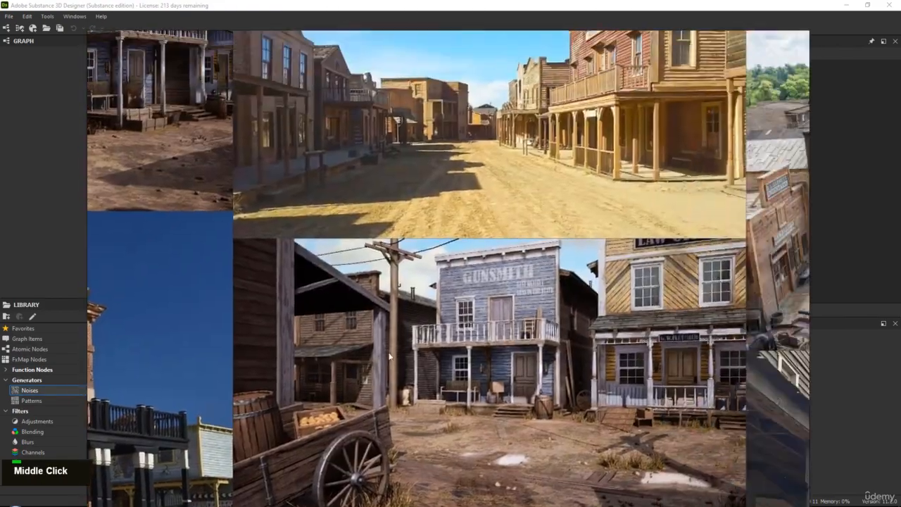
Return to the wood texture references and look over the whole set of plank photos.
scroll(457, 352, down, 5)
middle_drag(492, 352, 526, 118)
middle_drag(513, 266, 511, 99)
middle_drag(461, 358, 434, 166)
scroll(431, 167, down, 2)
middle_drag(442, 217, 396, 187)
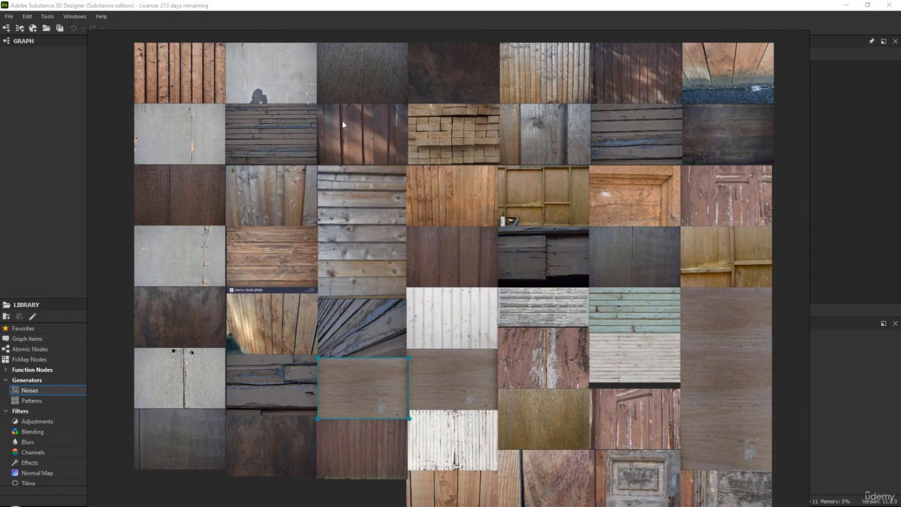
middle_drag(342, 124, 312, 155)
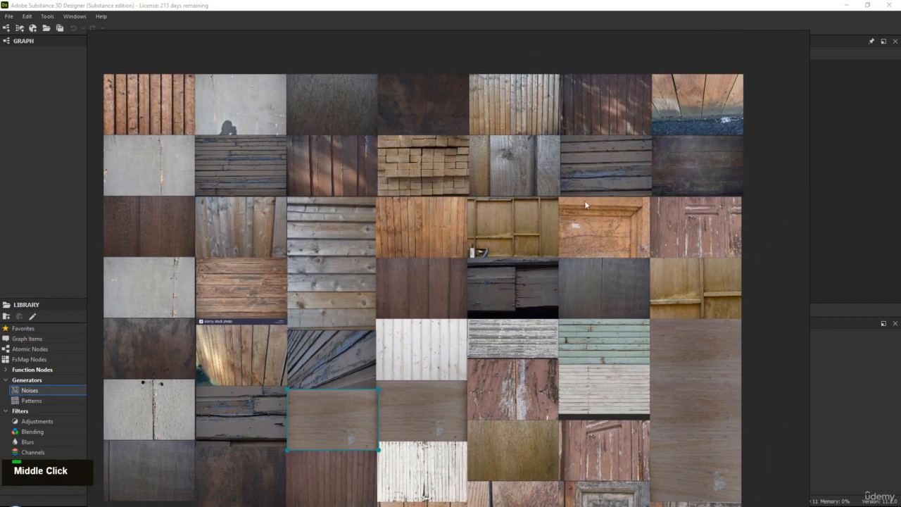
Examine the plank gaps, knots and grain in the orange vertical fence photo.
scroll(433, 219, up, 5)
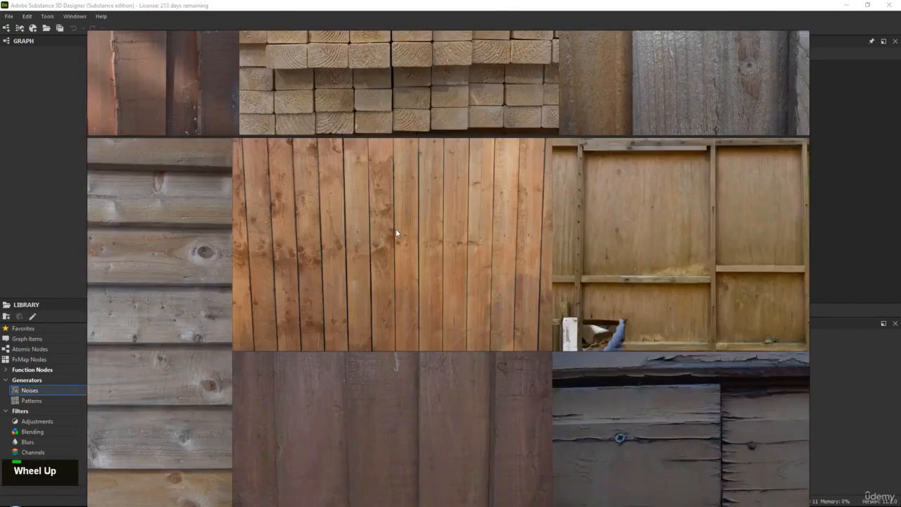
scroll(366, 169, down, 3)
middle_drag(274, 167, 291, 173)
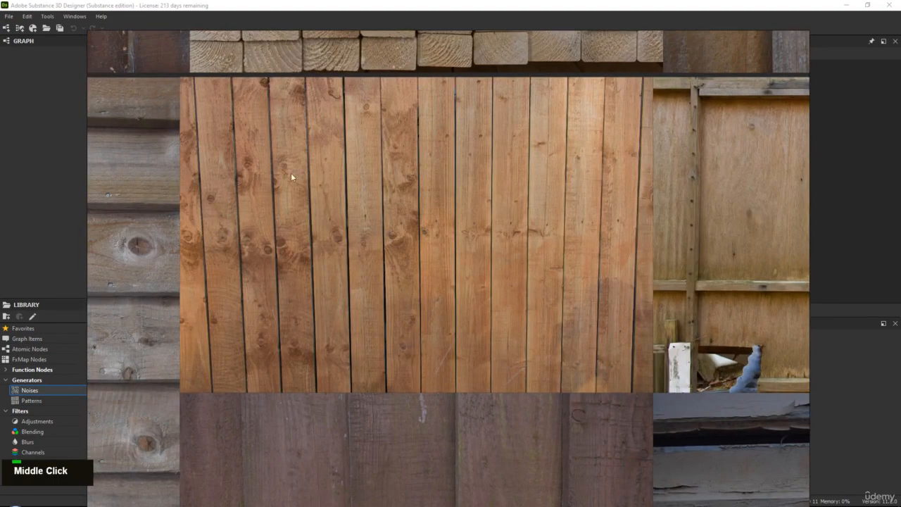
scroll(290, 172, up, 3)
middle_drag(301, 122, 467, 166)
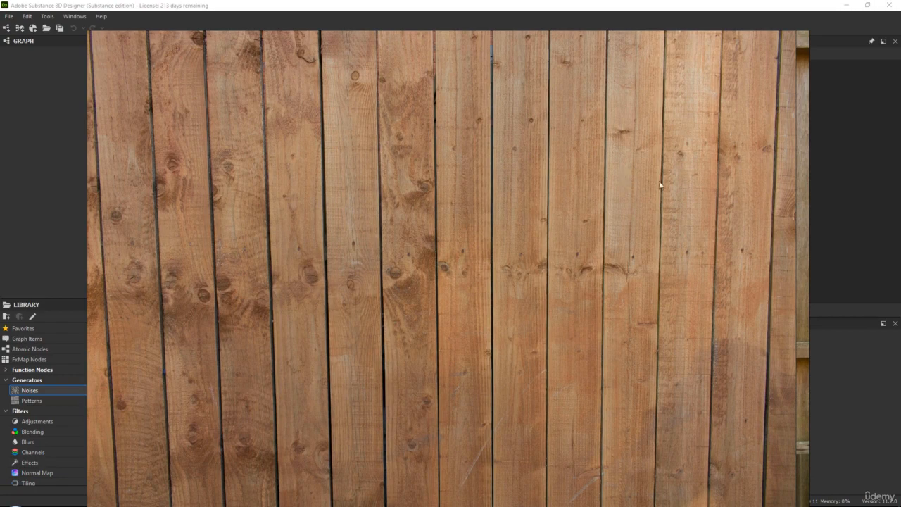
scroll(440, 266, down, 2)
middle_drag(440, 266, 404, 221)
scroll(510, 198, down, 1)
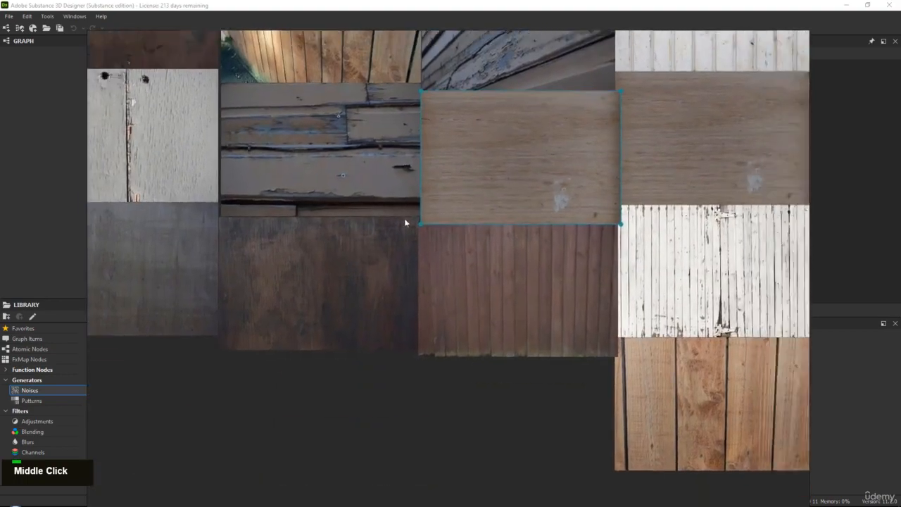
Inspect the worn white planks, rough-grained boards and peeling painted doors among the wood texture photos.
scroll(390, 183, up, 2)
middle_drag(390, 183, 352, 63)
middle_drag(468, 366, 287, 261)
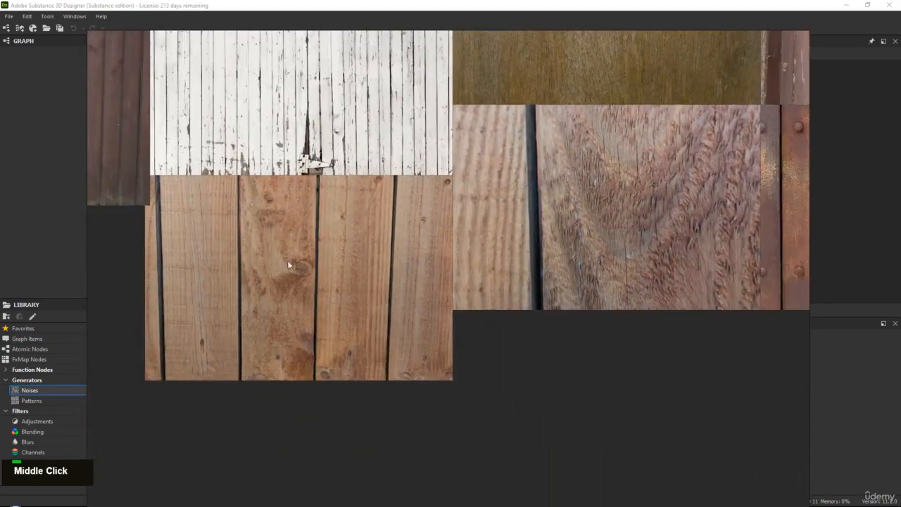
scroll(327, 262, up, 2)
scroll(347, 248, down, 3)
middle_drag(536, 188, 426, 228)
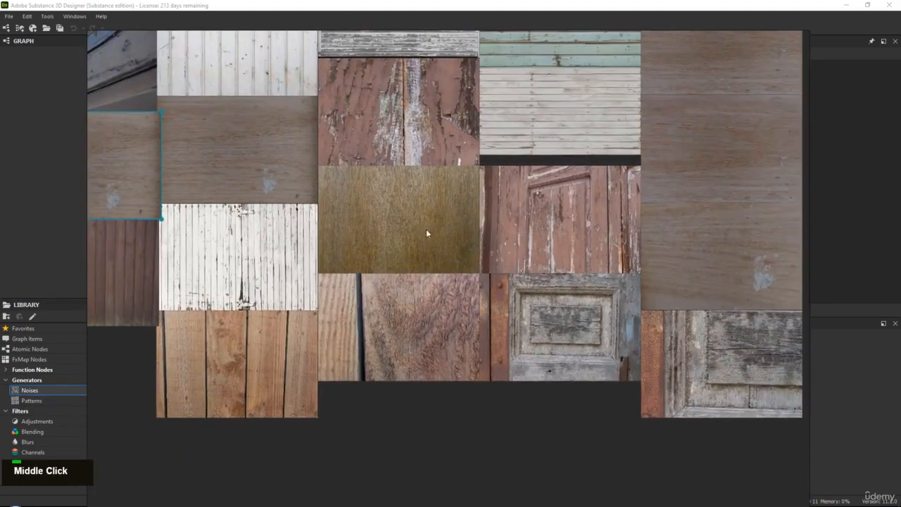
scroll(444, 303, up, 2)
scroll(540, 209, down, 2)
Return to a close view of the orange vertical plank fence photo.
middle_drag(539, 209, 417, 350)
middle_drag(458, 219, 587, 448)
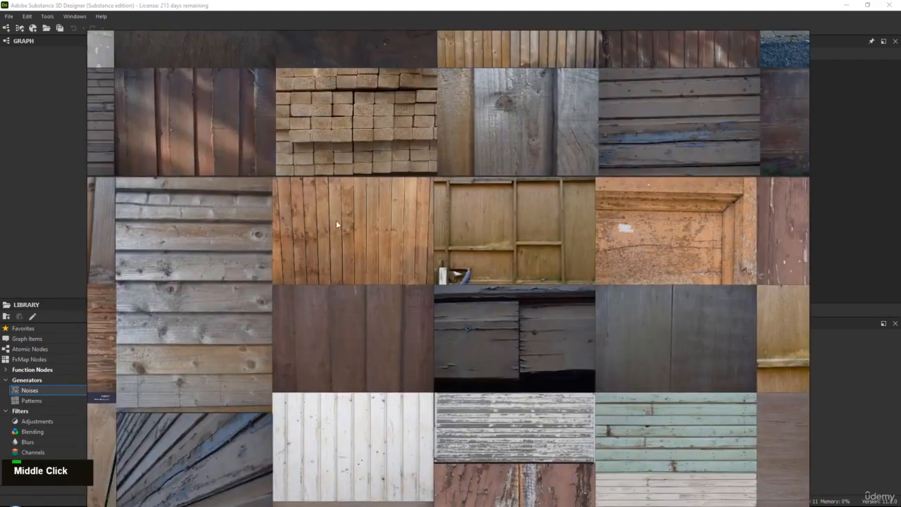
scroll(344, 224, up, 2)
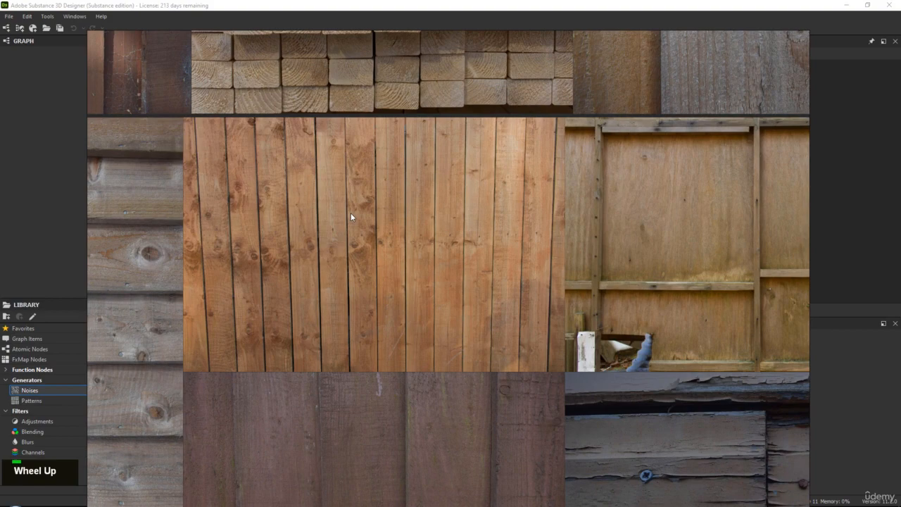
scroll(364, 205, up, 3)
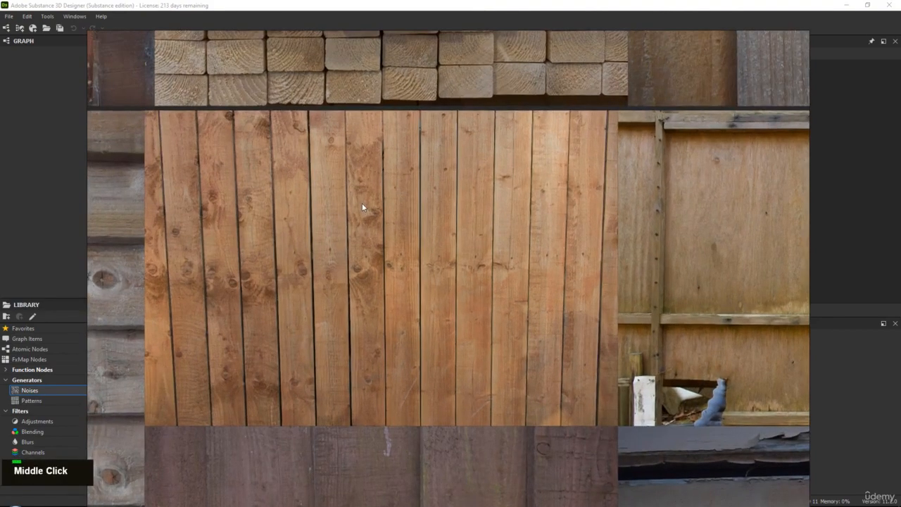
Take a closer look at the orange vertical plank fence photo and clear the reference board off the workspace.
middle_drag(364, 207, 393, 202)
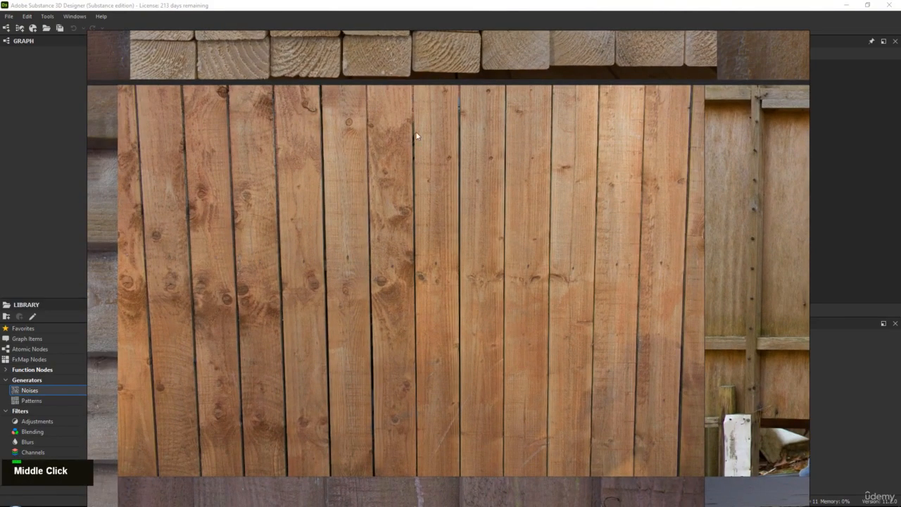
right_click(390, 166)
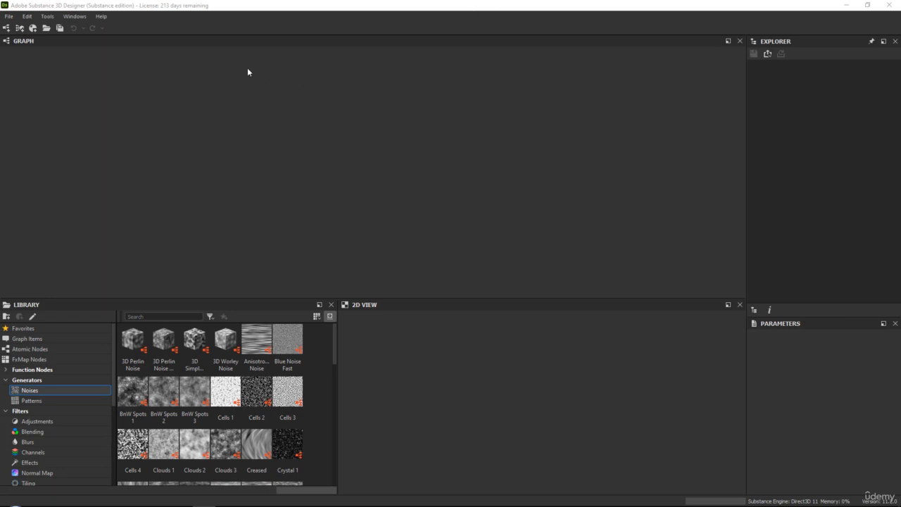
Create a new package with a Substance graph named Plain_Wood, using the Metallic Roughness template at 4096 × 4096 px.
click(9, 16)
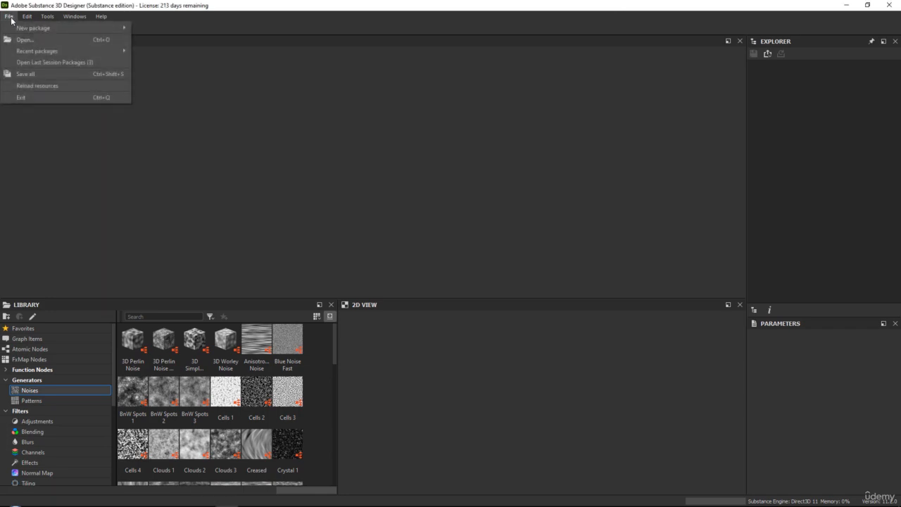
click(11, 18)
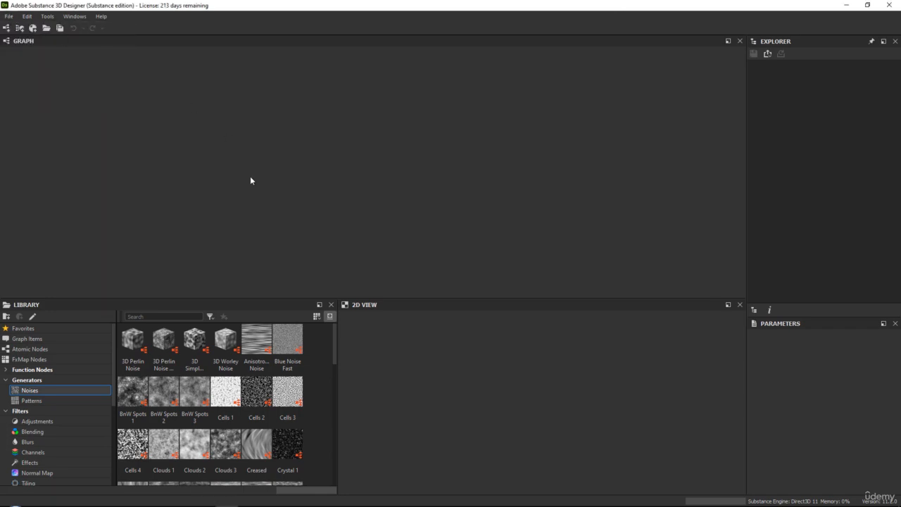
click(10, 16)
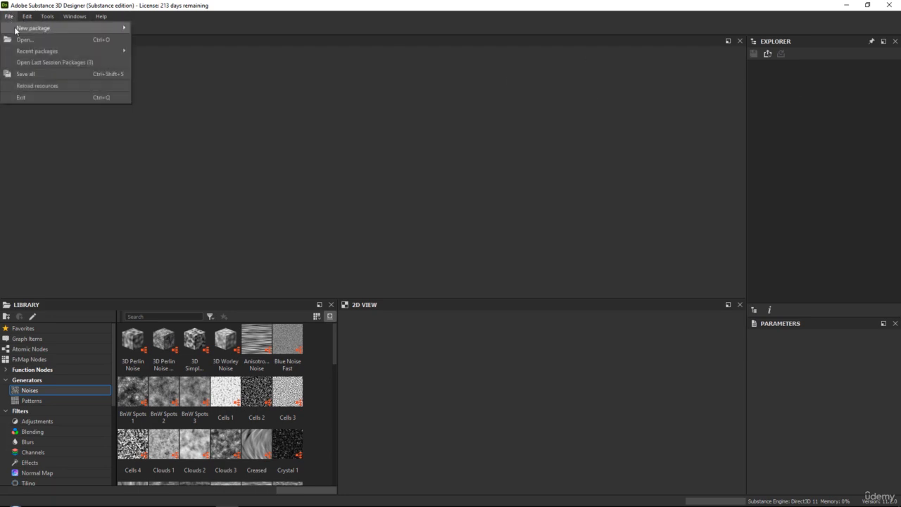
mouse_move(38, 31)
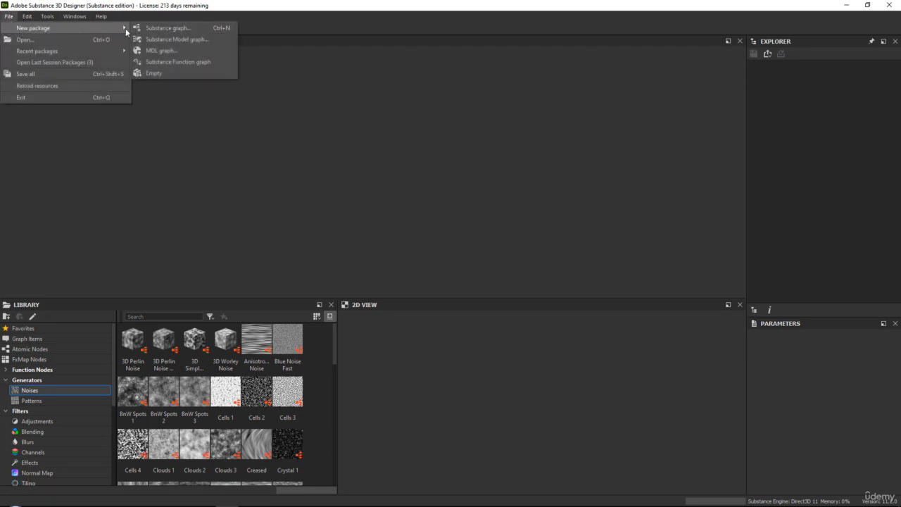
click(159, 30)
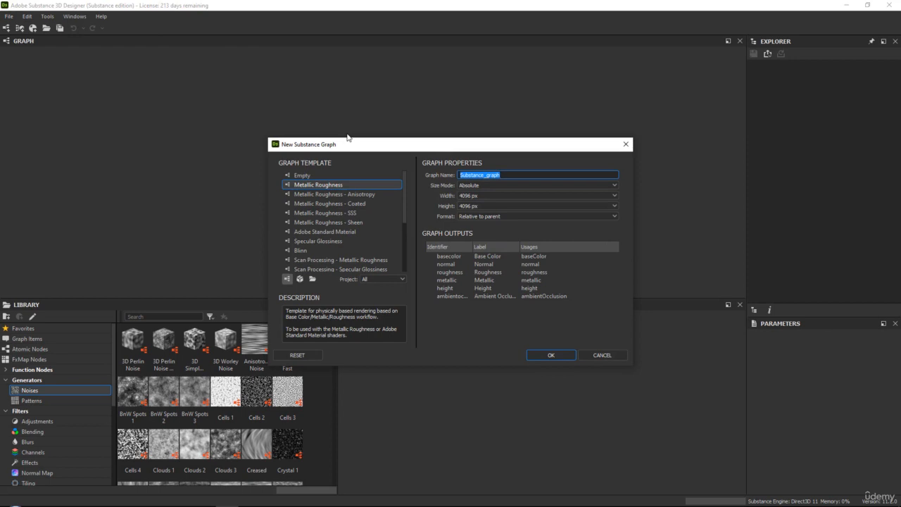
double_click(479, 175)
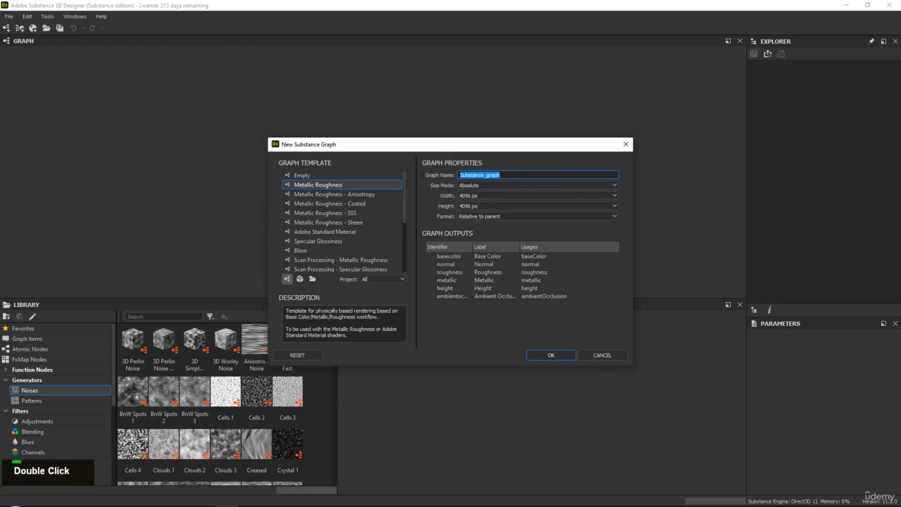
key(shift)
text(Plain_Wood)
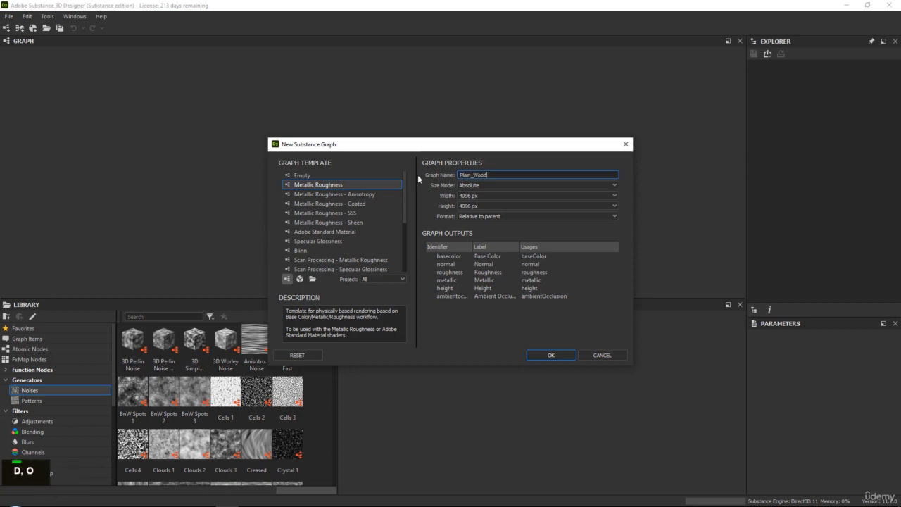
click(551, 355)
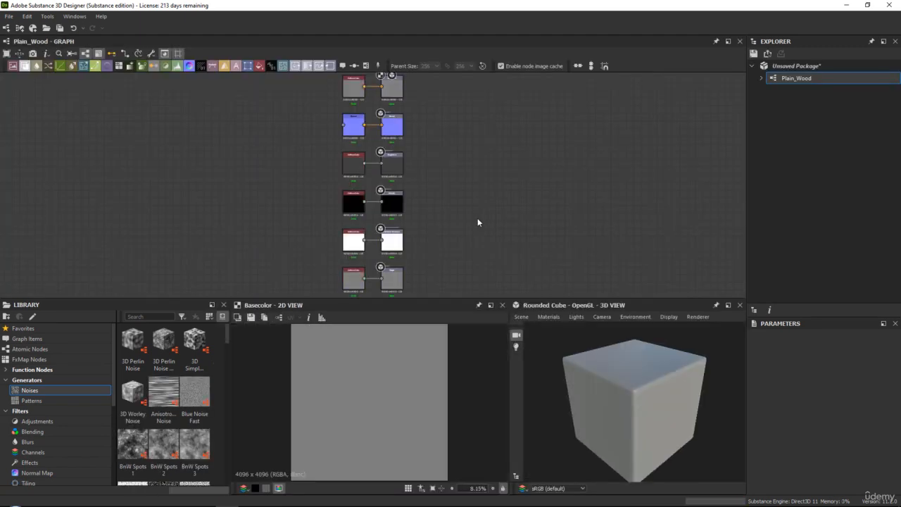
Close the 3D view and rearrange the workspace, with the 2D view docked beside the library and a taller parameters area.
middle_drag(431, 204, 645, 197)
scroll(595, 173, down, 3)
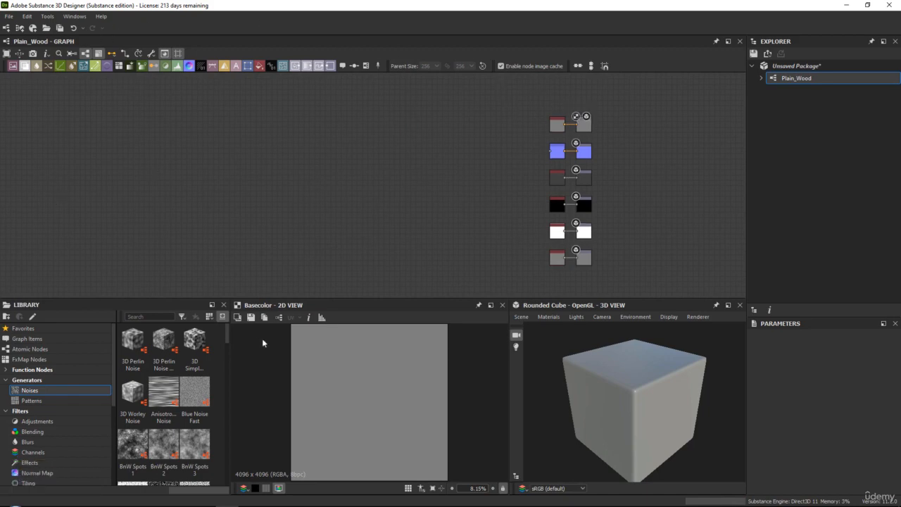
click(741, 306)
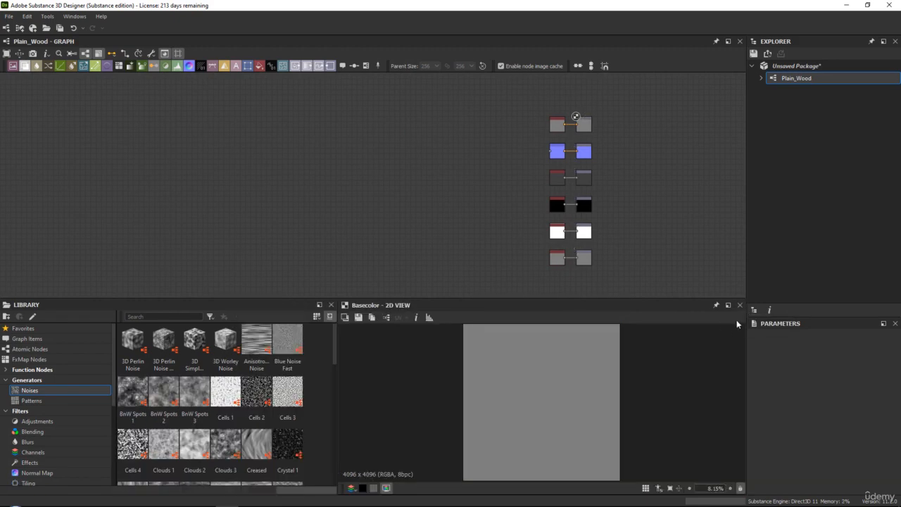
drag(339, 332, 421, 331)
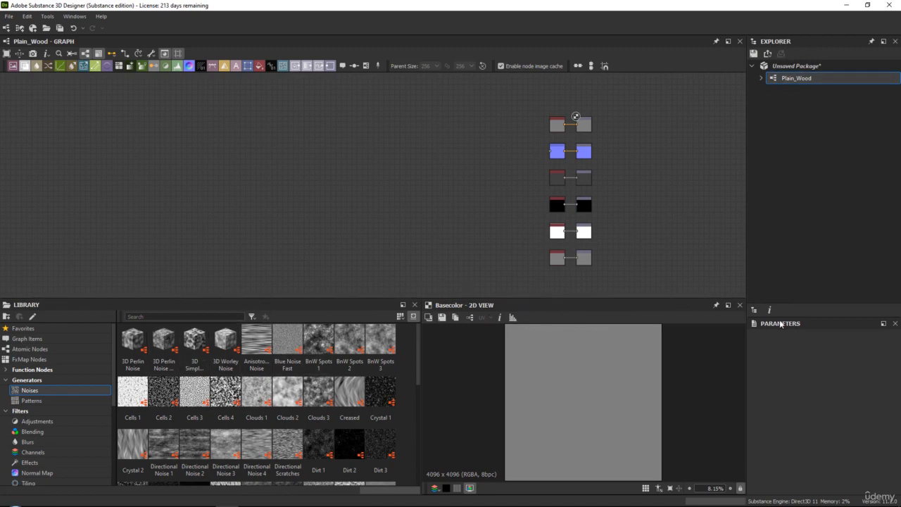
drag(781, 313, 787, 156)
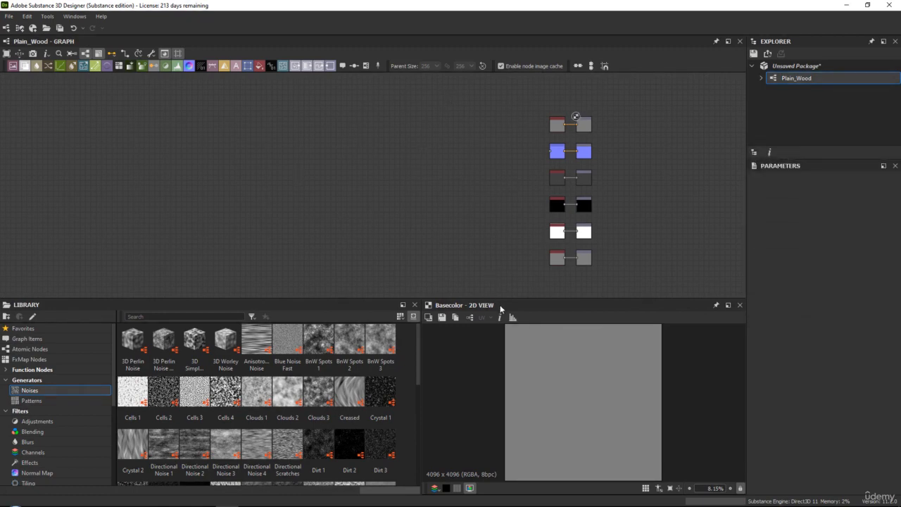
drag(505, 308, 580, 338)
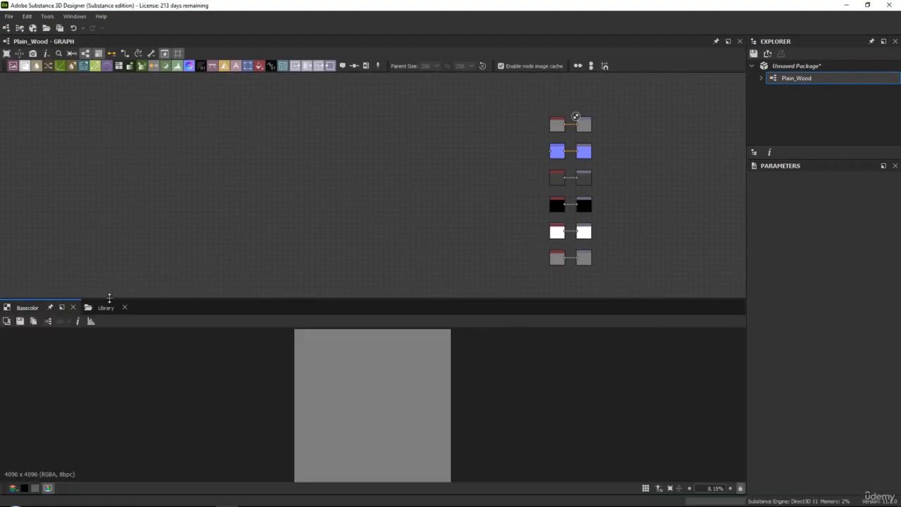
drag(36, 309, 364, 330)
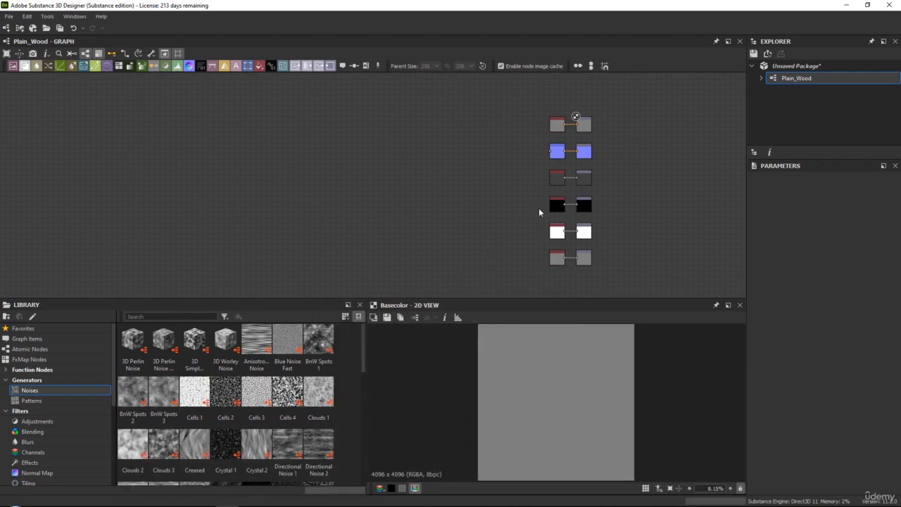
Delete the default input nodes feeding the graph's outputs, keeping only the six output nodes.
middle_drag(503, 112, 425, 90)
scroll(450, 97, up, 1)
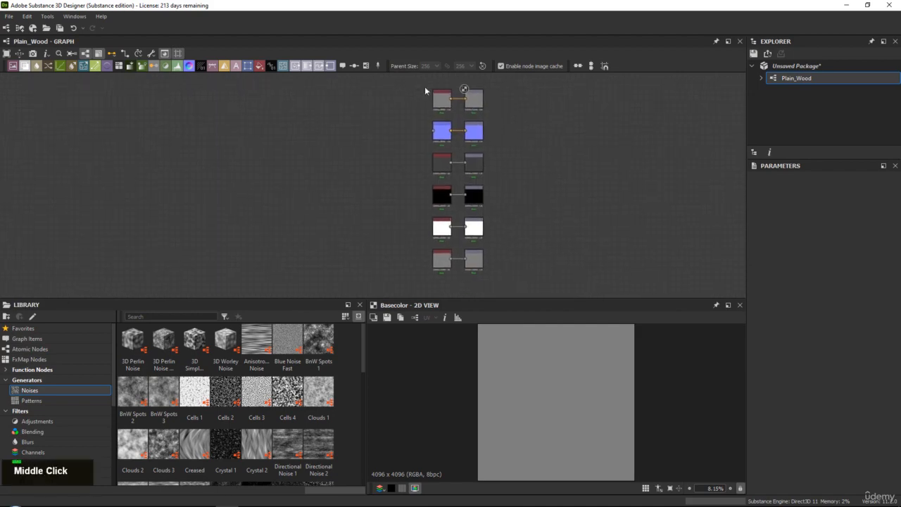
drag(414, 104, 439, 298)
key(Delete)
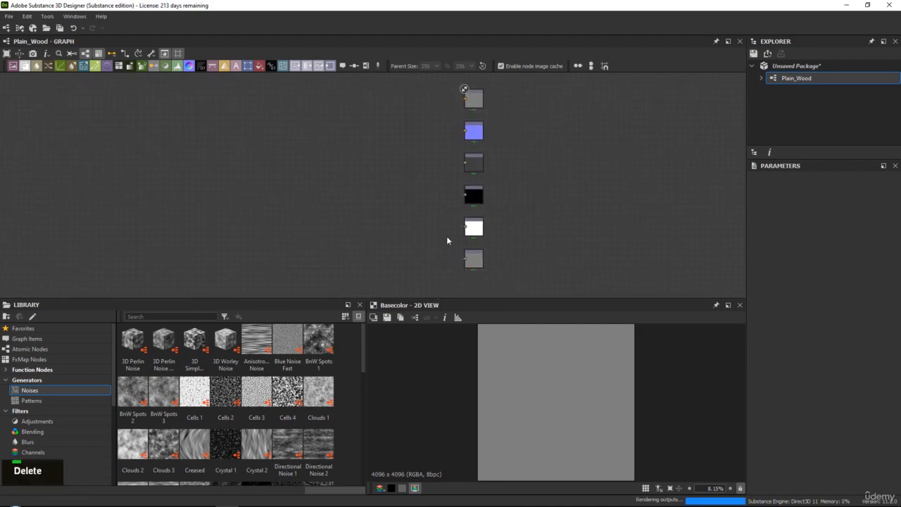
middle_drag(462, 180, 458, 189)
scroll(479, 209, up, 3)
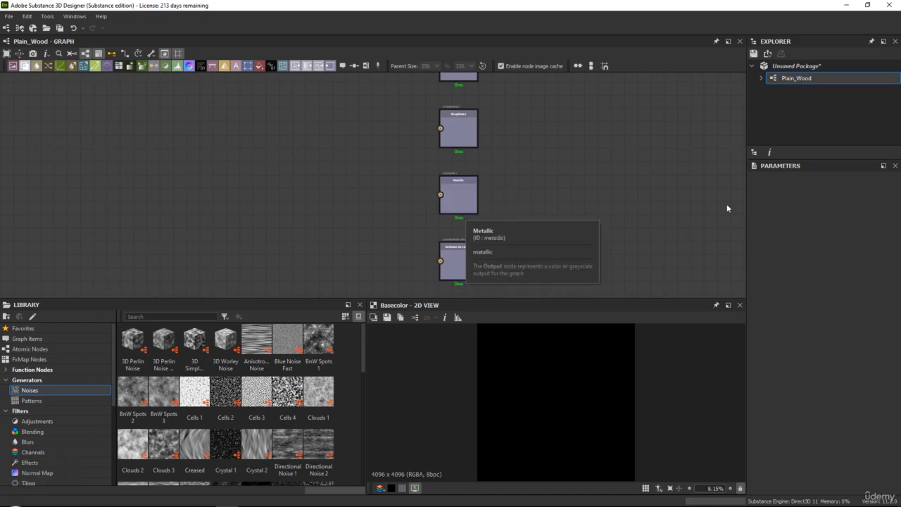
Bring back the reference board and examine the planks, knots and gaps in the orange vertical fence photo.
right_drag(900, 211, 312, 191)
scroll(305, 208, up, 3)
scroll(298, 223, up, 3)
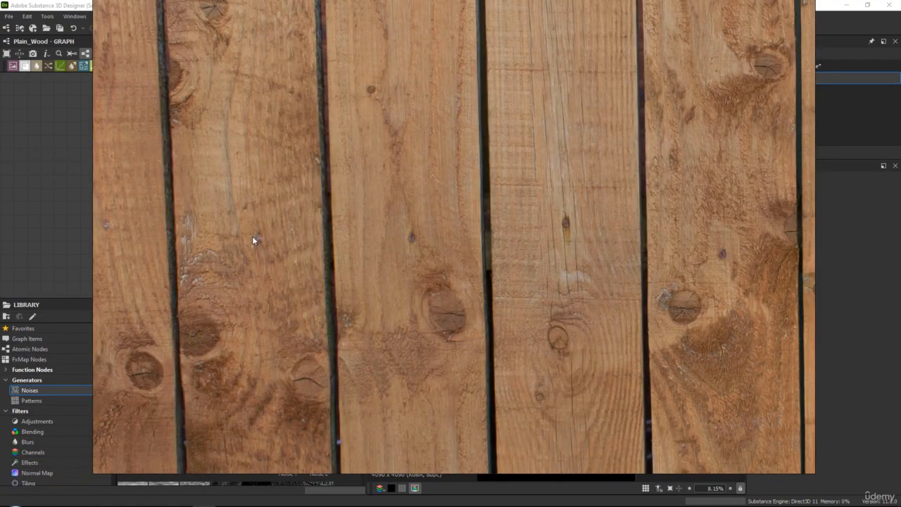
scroll(342, 212, down, 5)
middle_drag(342, 233, 372, 237)
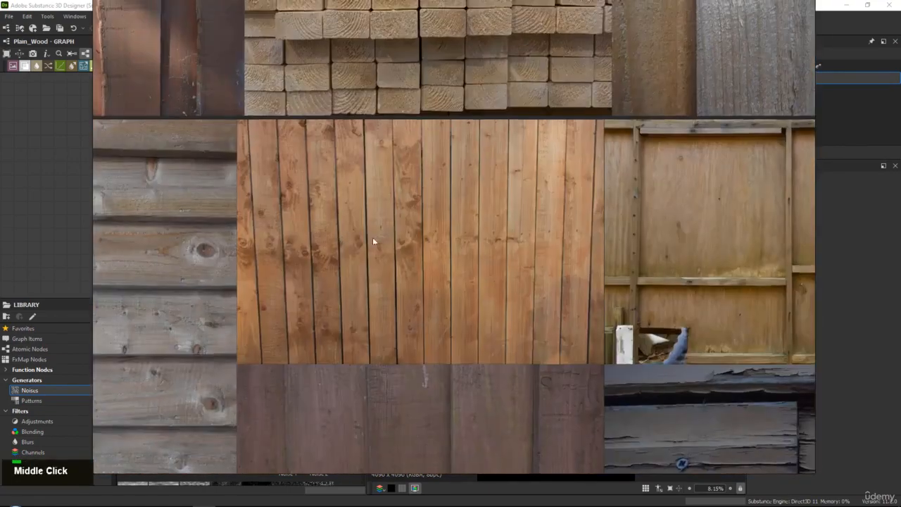
scroll(372, 273, down, 3)
scroll(374, 275, up, 6)
middle_drag(381, 284, 382, 236)
scroll(382, 235, up, 2)
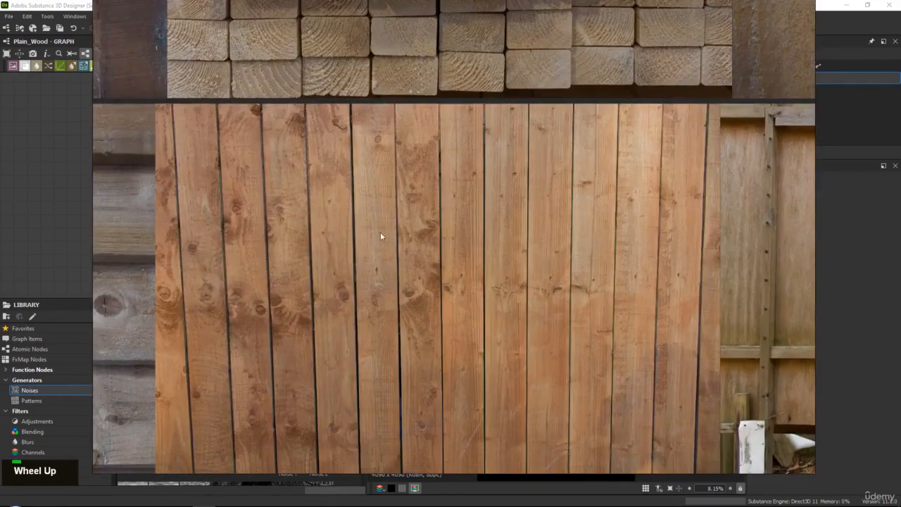
right_drag(382, 236, 900, 272)
scroll(408, 169, down, 3)
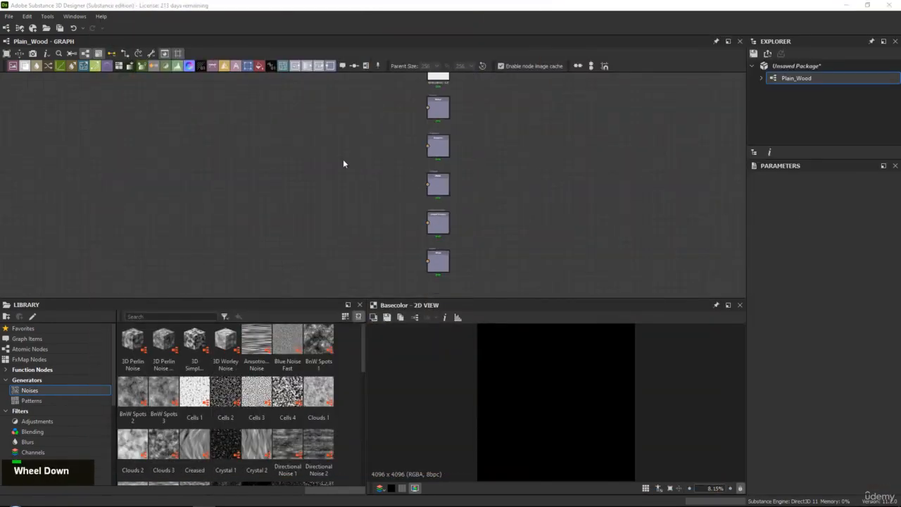
Start saving the unsaved package and create a folder named Textures inside SourceFiles.
middle_drag(343, 159, 587, 189)
scroll(587, 189, down, 2)
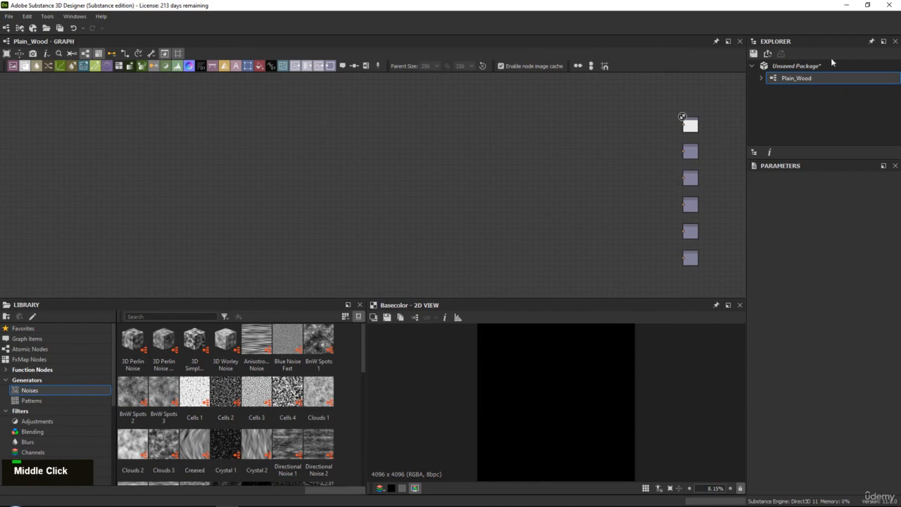
click(796, 65)
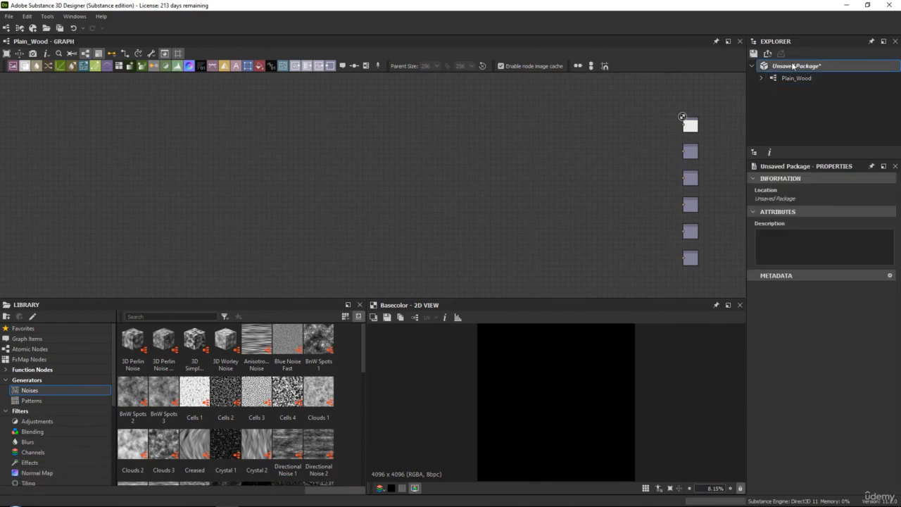
right_click(792, 64)
click(818, 130)
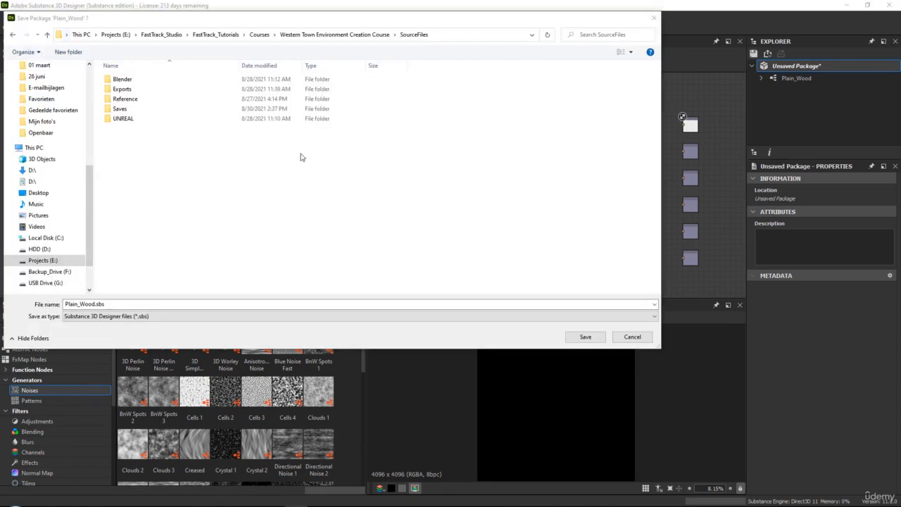
click(79, 56)
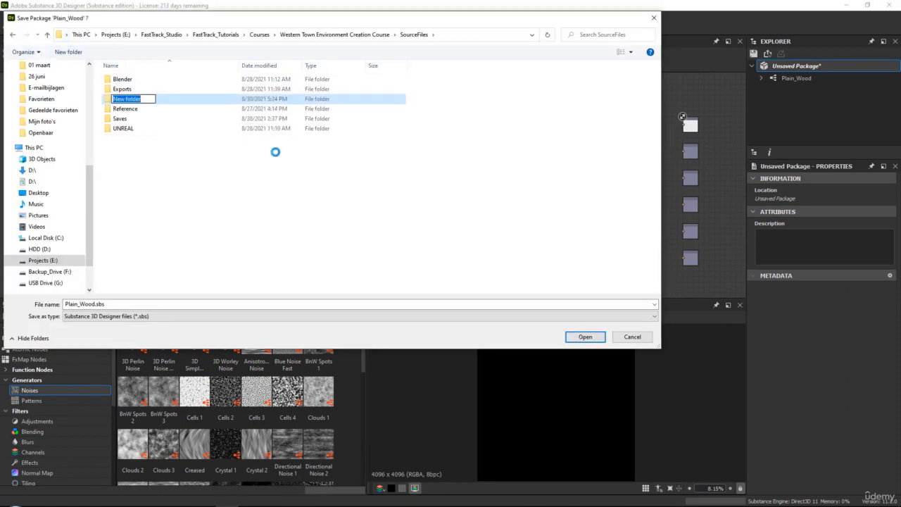
text(Texure)
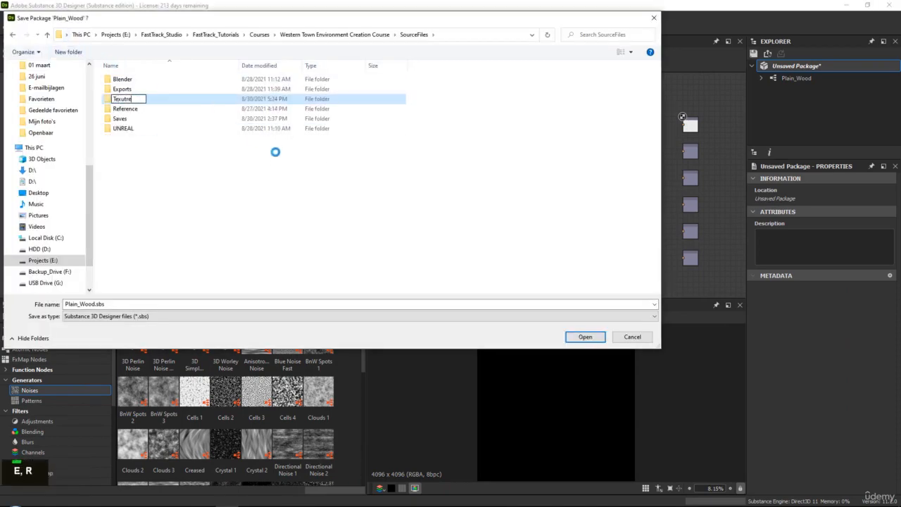
key(BackSpace)
key(BackSpace)
key(BackSpace)
text(tures)
key(Return)
Create a Plain_Wood folder inside Textures and save the package there as Plain_Wood.sbs.
double_click(164, 120)
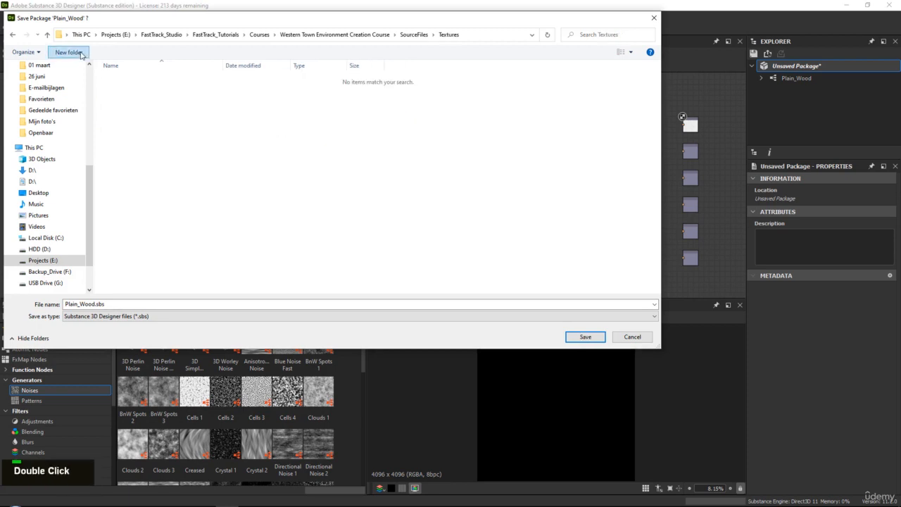
click(69, 52)
text(Pl)
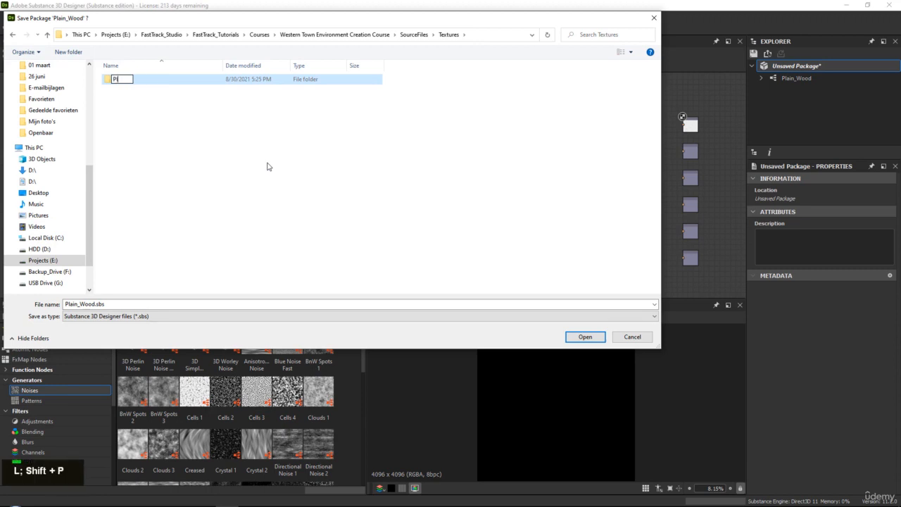
text(ain_Wood)
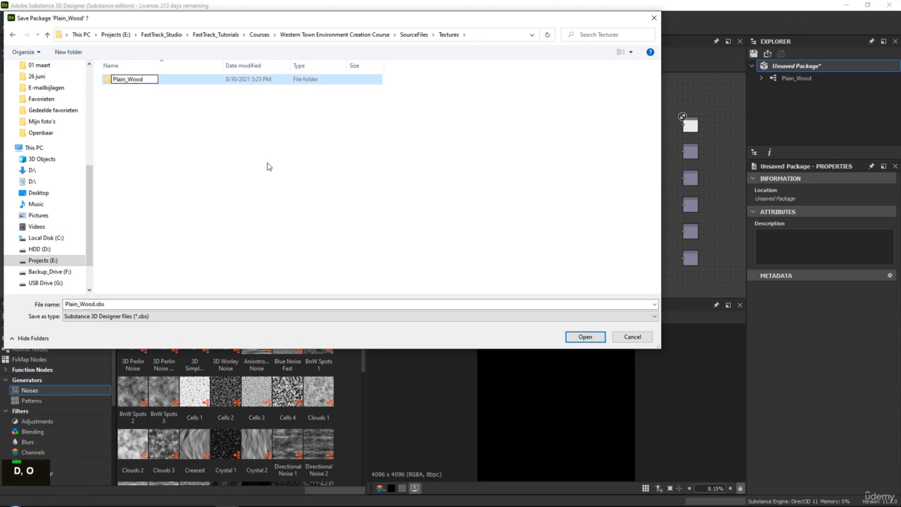
key(Return)
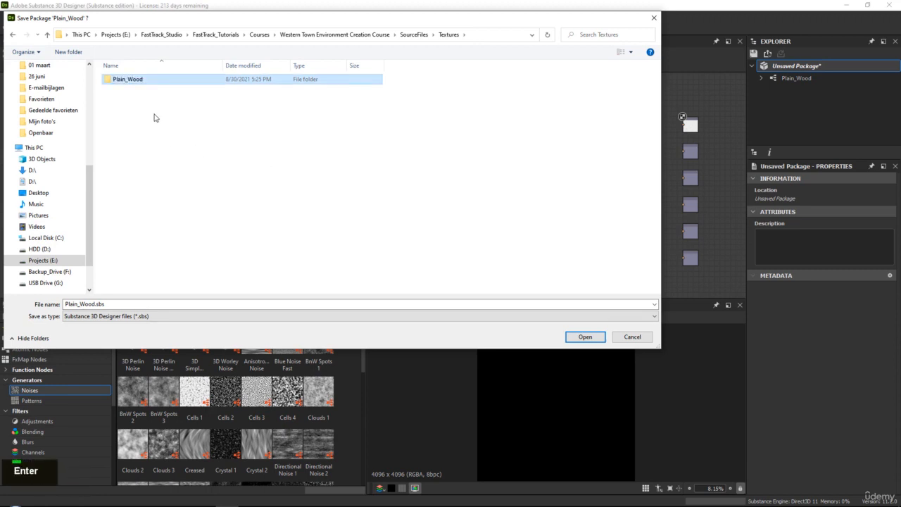
double_click(145, 83)
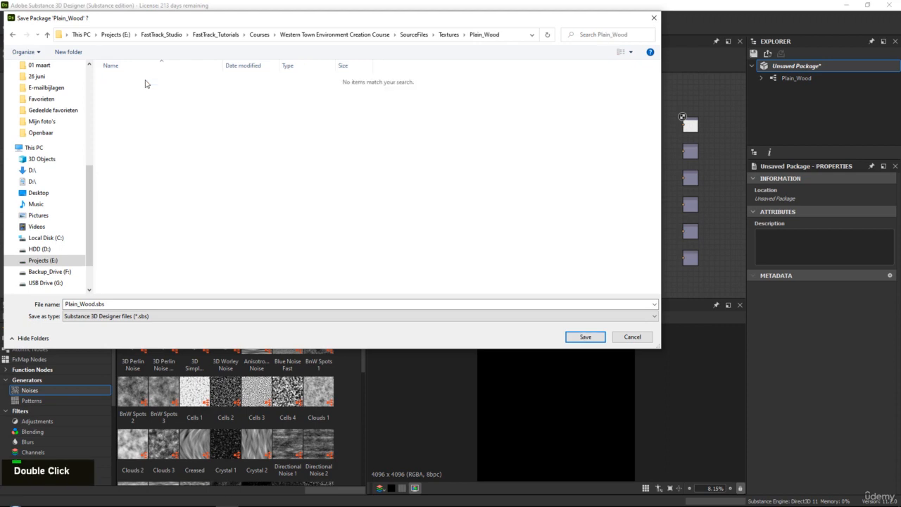
click(587, 339)
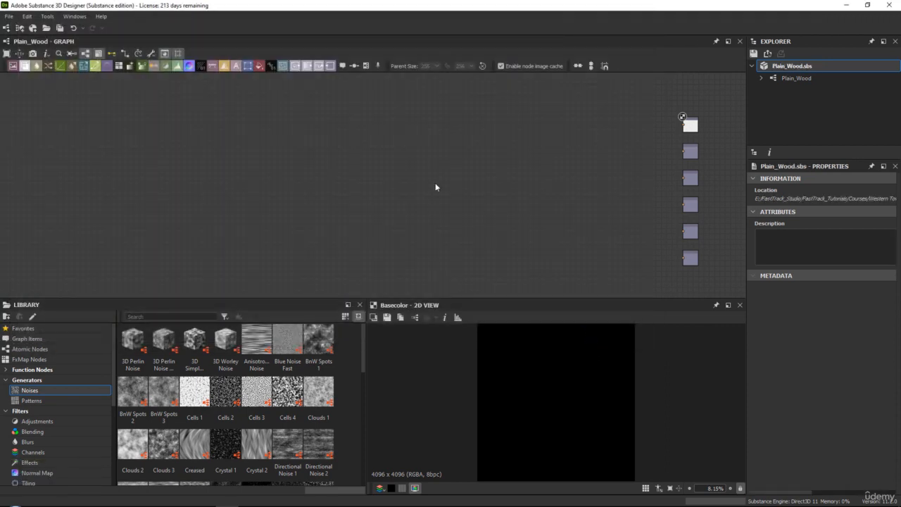
middle_drag(565, 181, 556, 179)
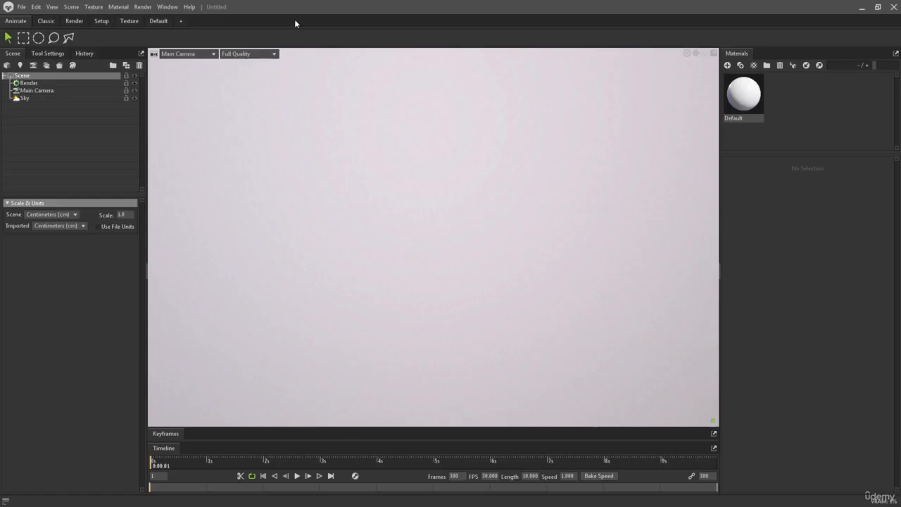
Enable ambient occlusion in the scene's Render settings and raise the occlusion strength considerably.
click(65, 83)
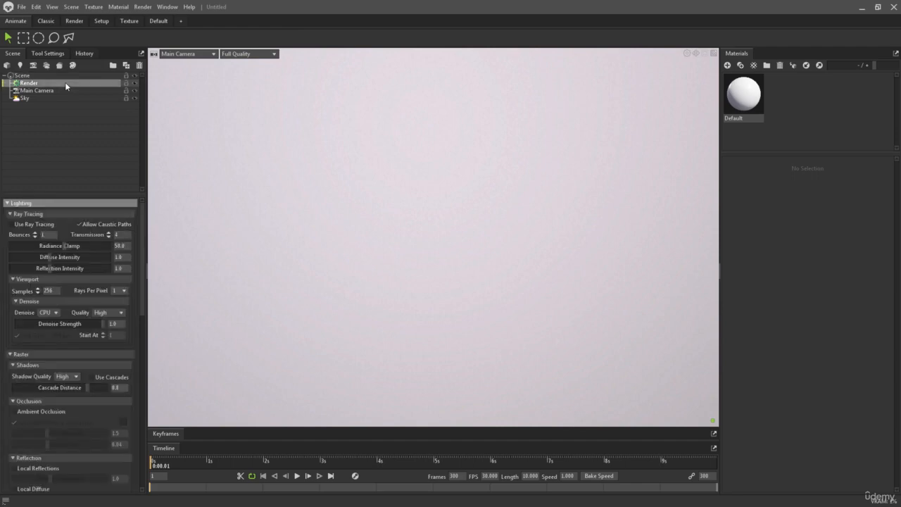
click(78, 224)
scroll(69, 283, down, 1)
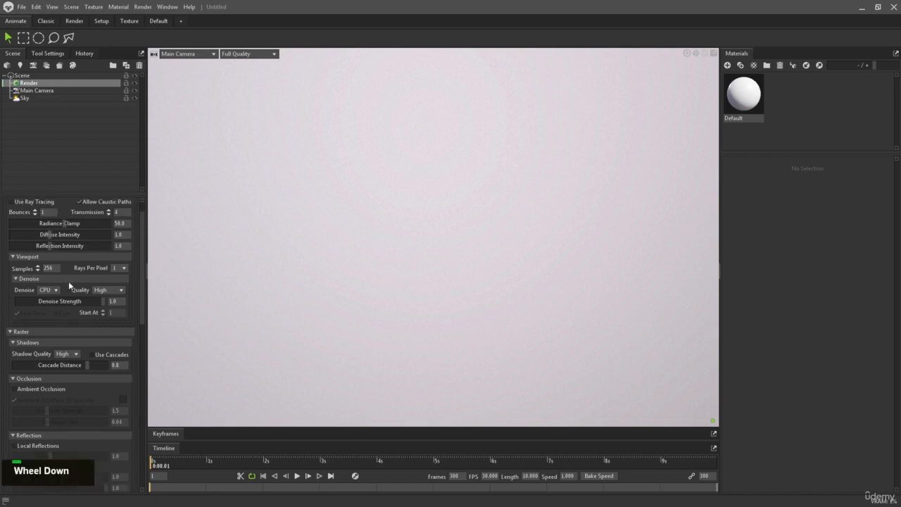
scroll(69, 283, down, 3)
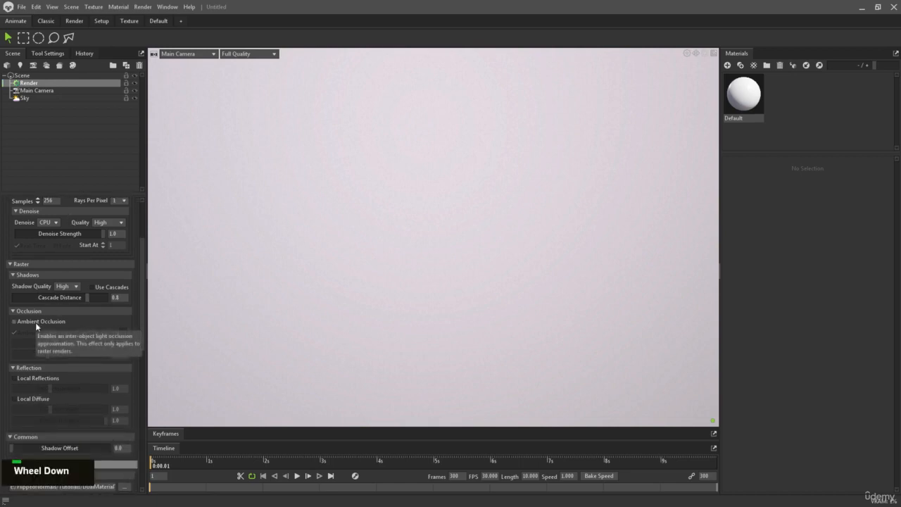
click(37, 322)
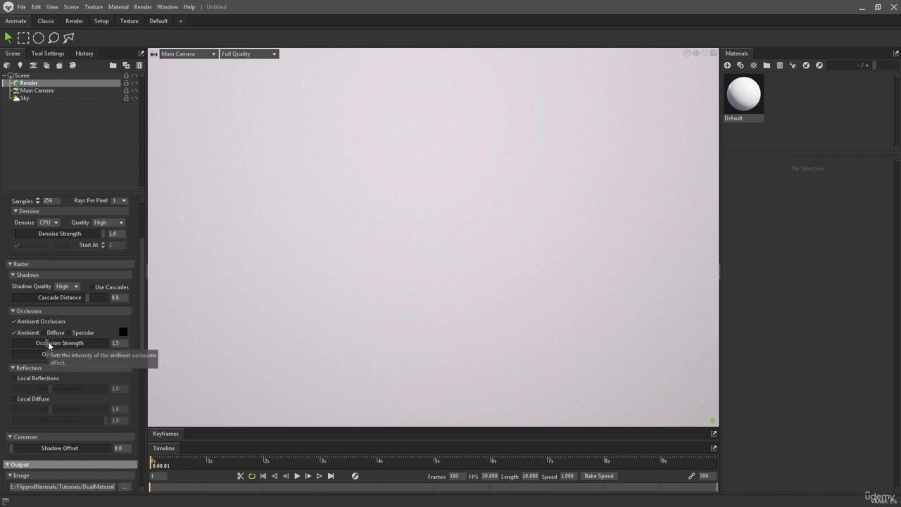
drag(48, 344, 79, 343)
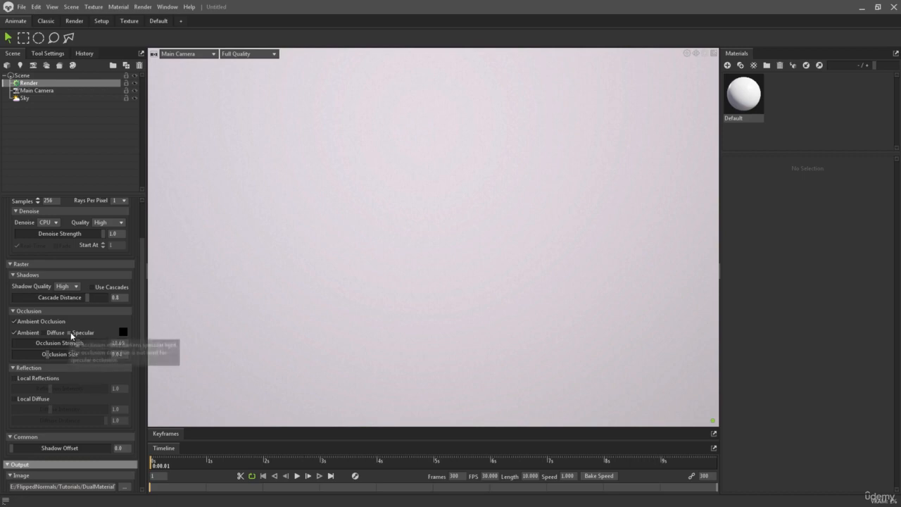
Switch to File Explorer, create an Images folder inside SourceFiles' Textures folder, and copy the new folder's path.
scroll(91, 331, down, 5)
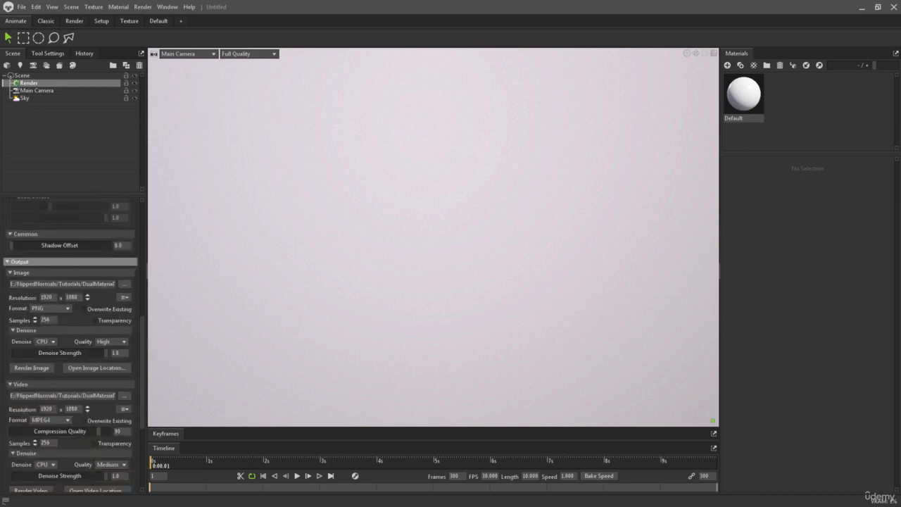
key(alt+Tab)
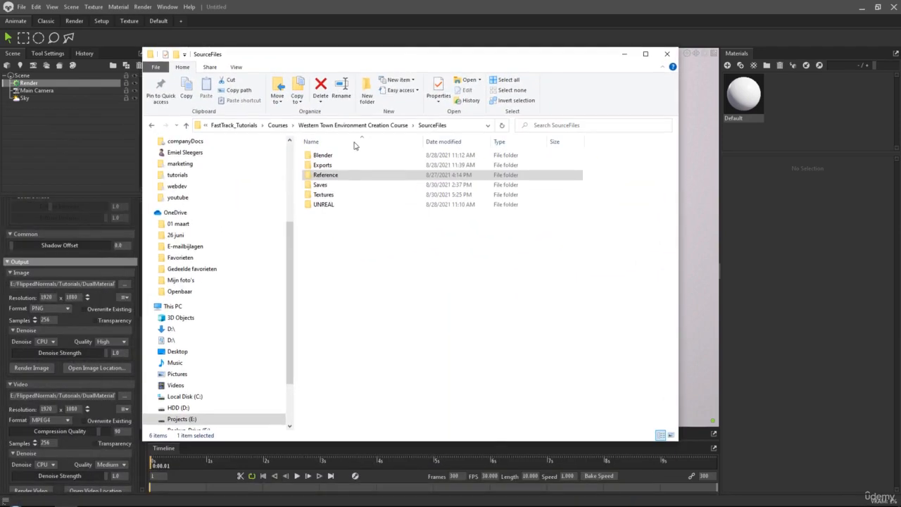
double_click(332, 196)
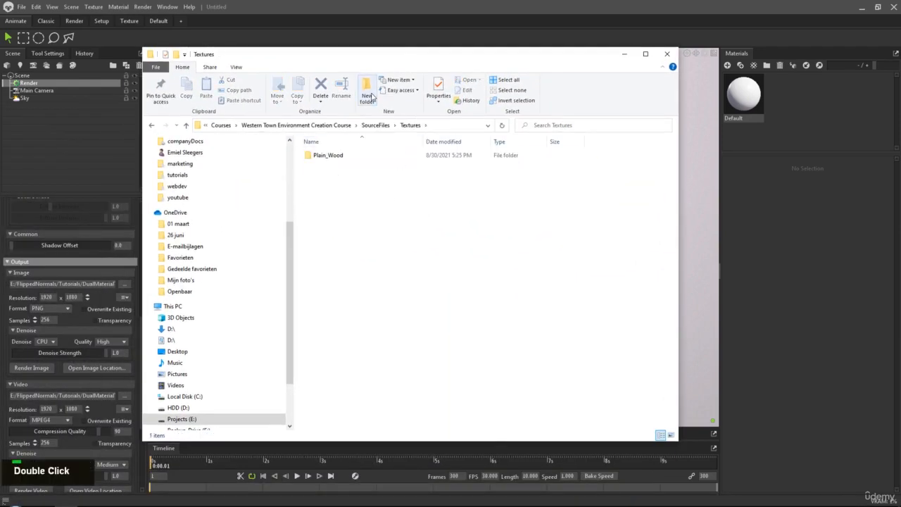
key(ctrl+shift+n)
text(Images)
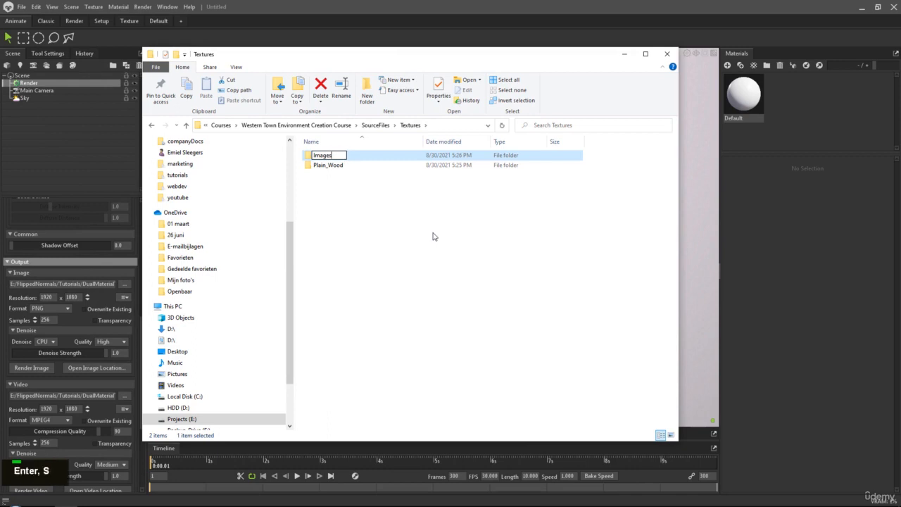
key(Return)
double_click(323, 156)
click(442, 127)
key(ctrl+c)
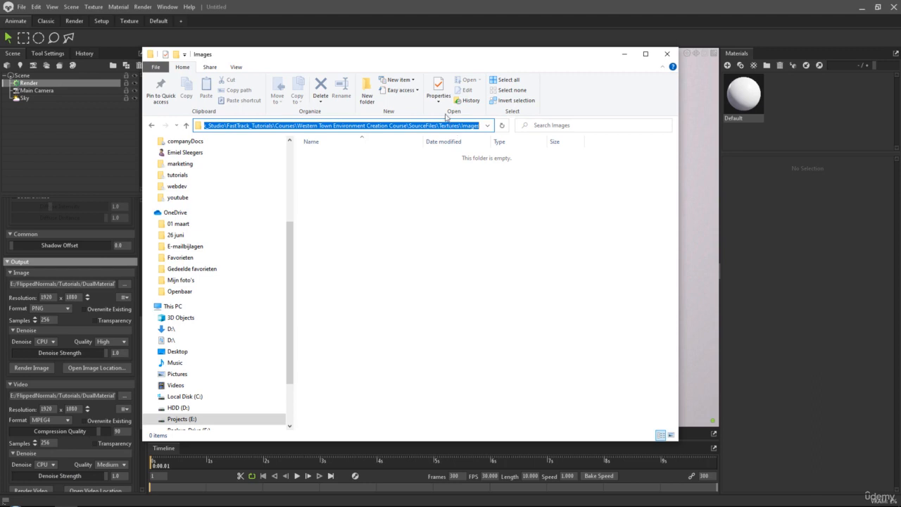
Back in Marmoset Toolbag, set the image render output to Plain_Wood.jpg in the Images folder, using the JPEG format.
drag(442, 56, 352, 55)
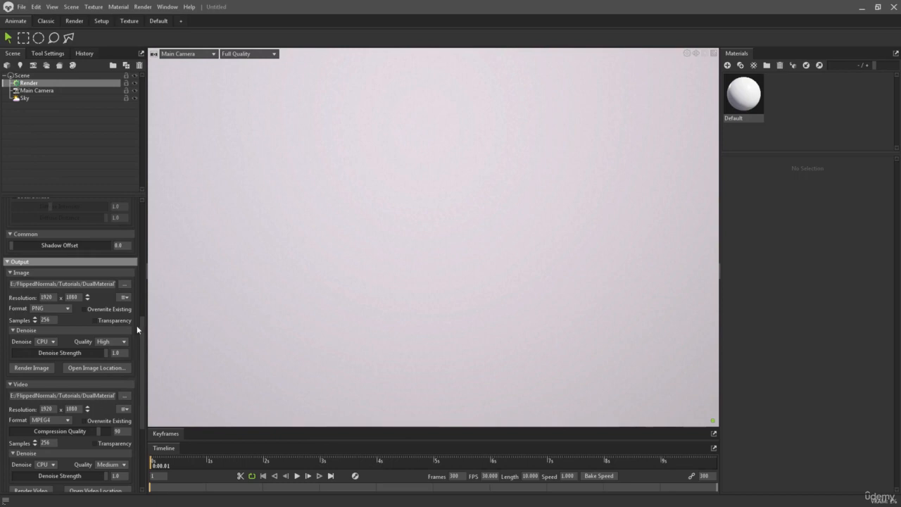
click(127, 286)
click(430, 78)
key(ctrl+v)
key(Return)
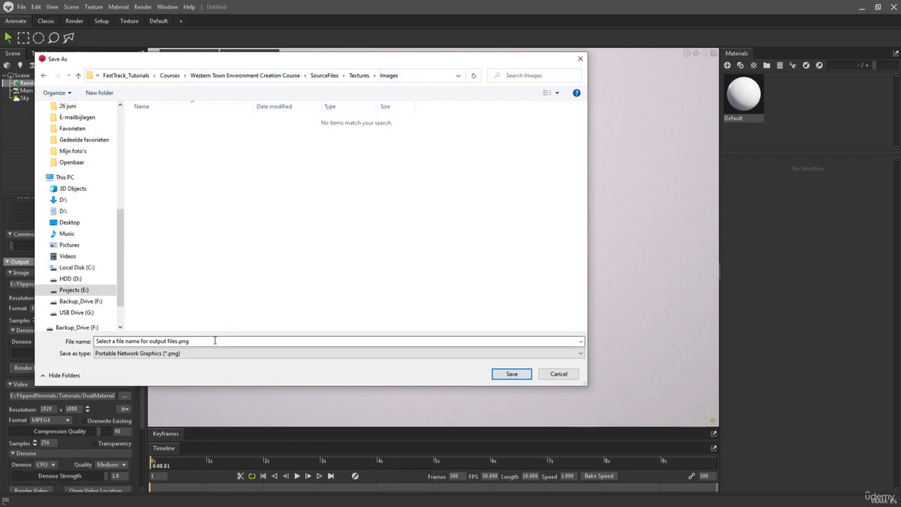
key(shift)
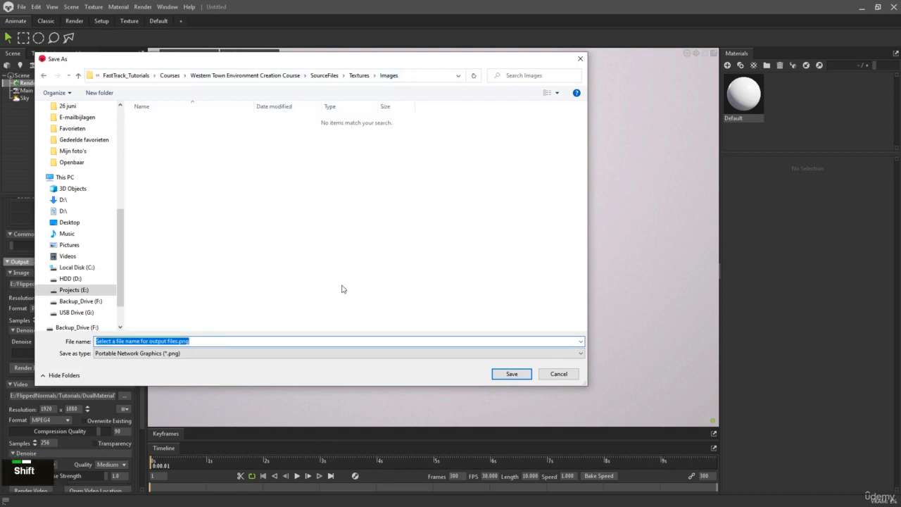
text(Plain_Wood)
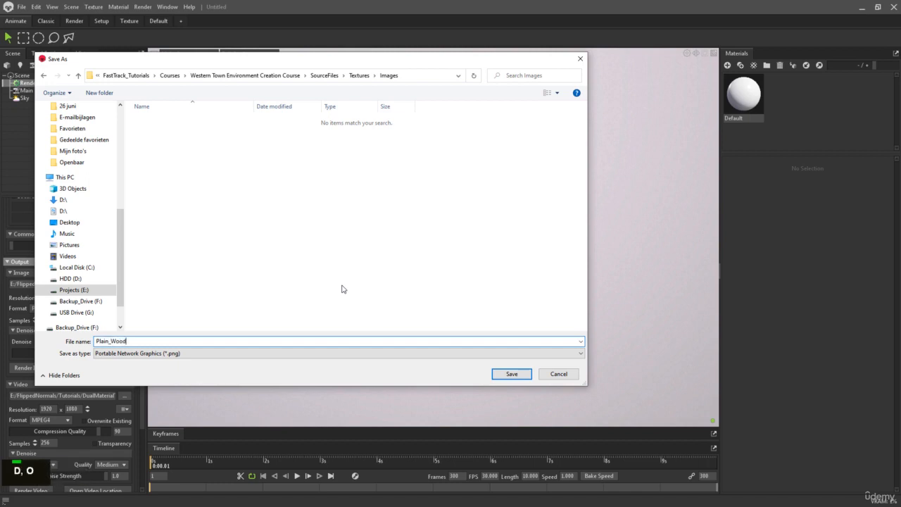
click(201, 354)
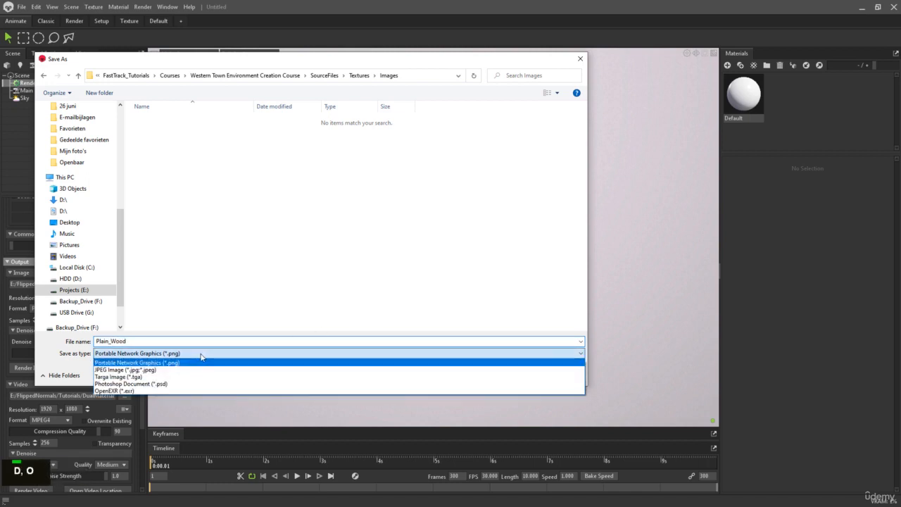
click(160, 371)
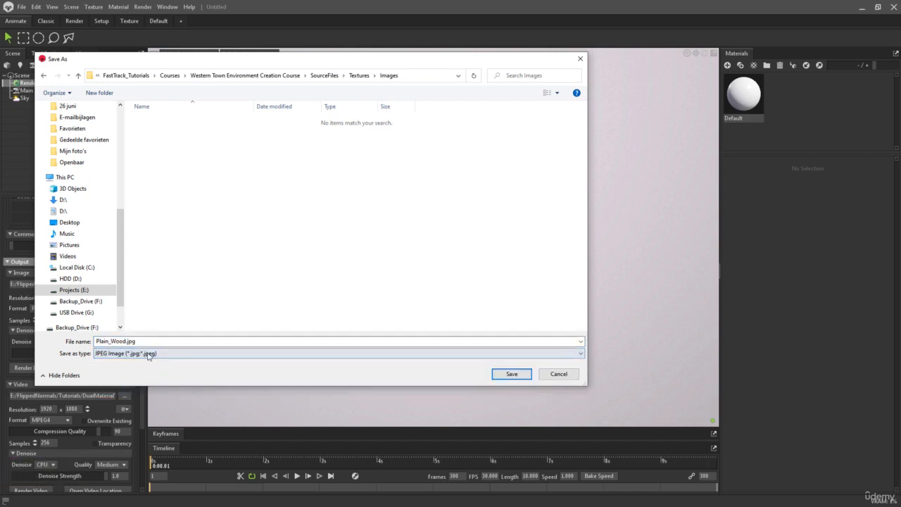
click(511, 373)
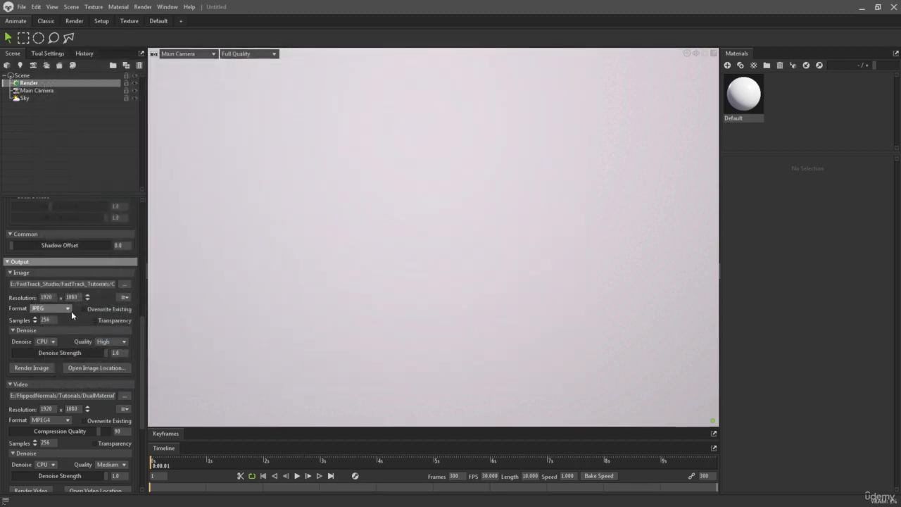
Make the output image resolution square by copying the 1920 width into the height.
click(54, 296)
double_click(55, 297)
key(ctrl+c)
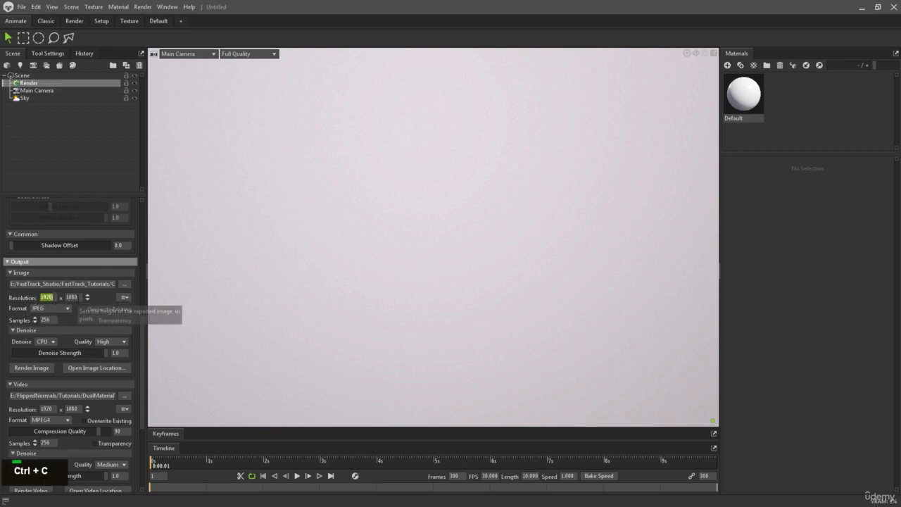
double_click(72, 297)
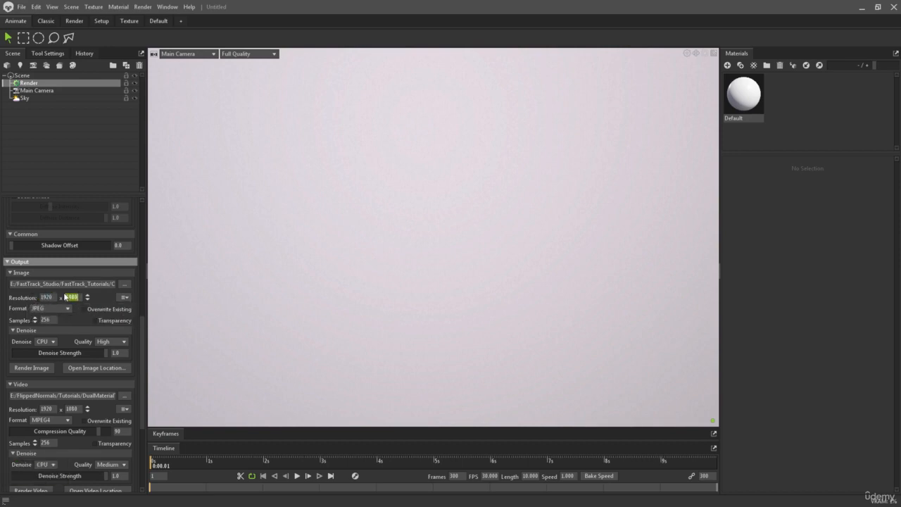
key(ctrl+v)
key(Return)
Turn on the Main Camera's safe frame and set its frame opacity to 1.0.
click(54, 89)
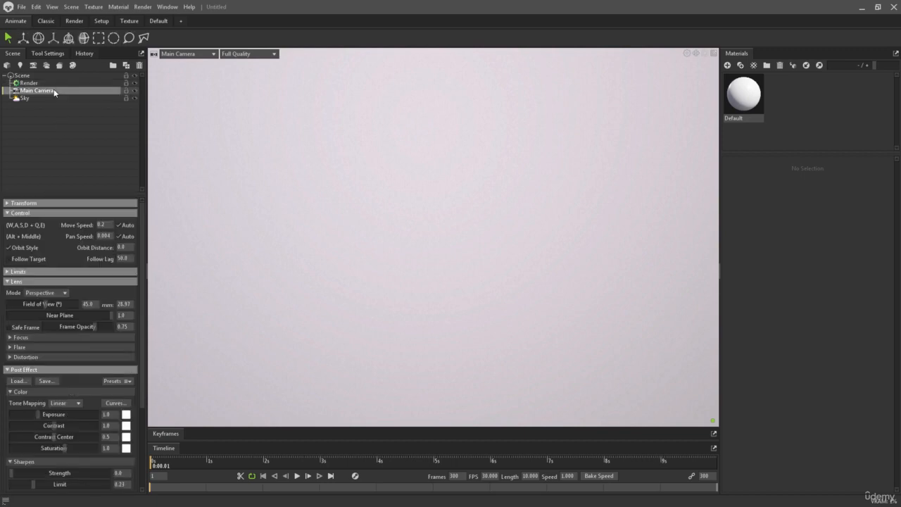
click(27, 328)
drag(92, 326, 139, 320)
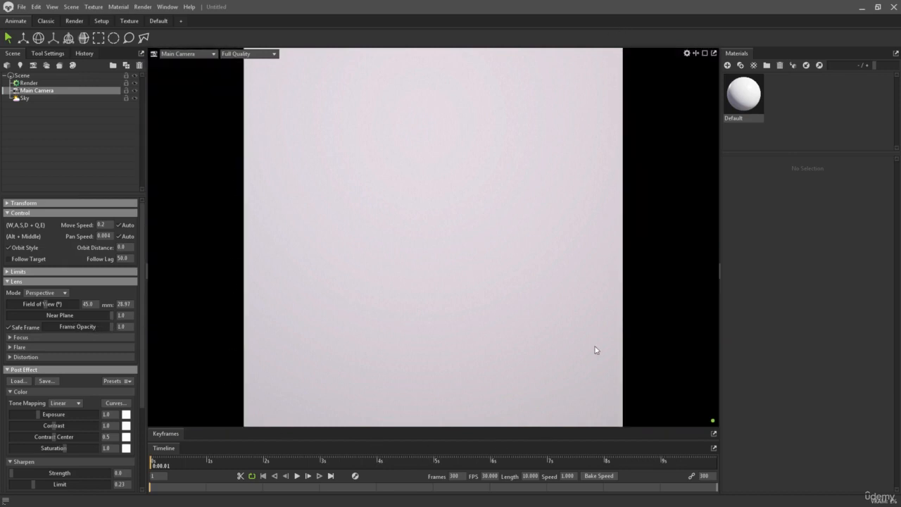
drag(86, 331, 130, 330)
click(30, 128)
Duplicate the Main Camera and rename the copy Camera_A.
click(44, 90)
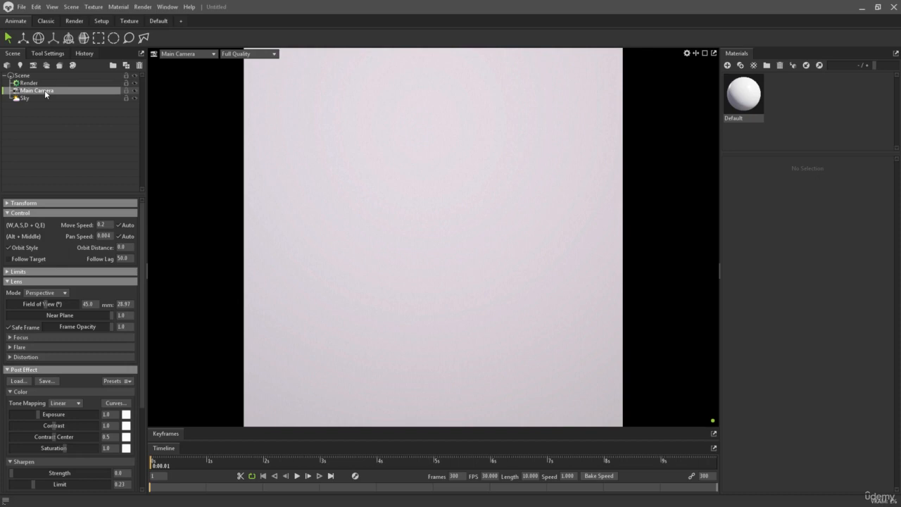
key(ctrl+d)
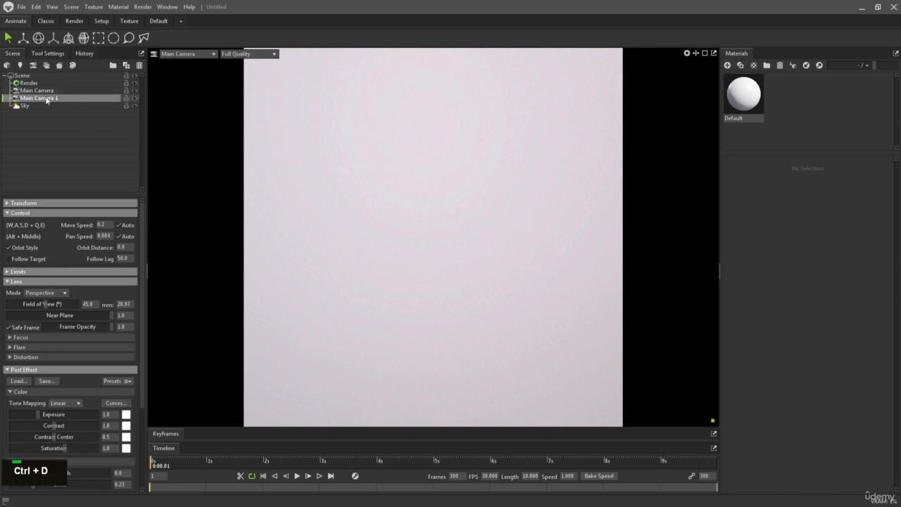
double_click(47, 99)
text(C)
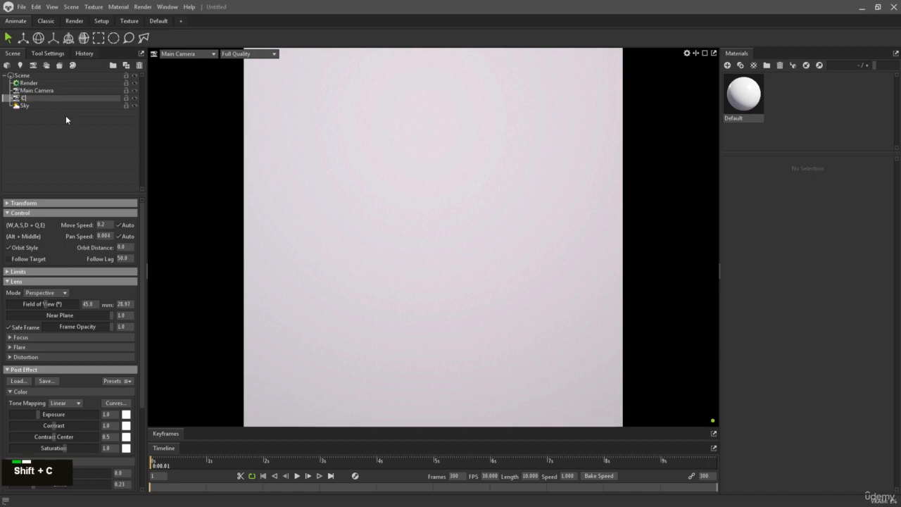
text(amera_A)
key(Return)
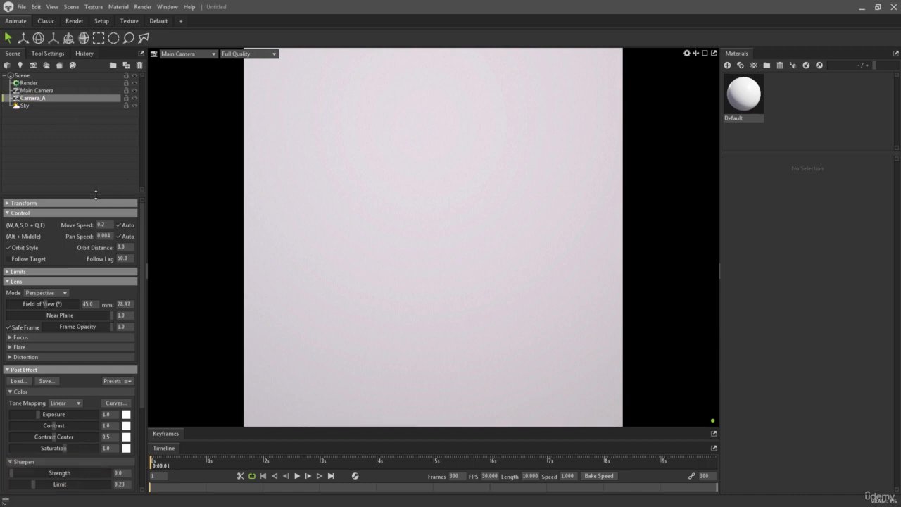
Adjust Camera_A's post effects: sharpen strength about 1.324, bloom brightness about 0.001 and vignette strength about 0.416.
drag(99, 196, 80, 142)
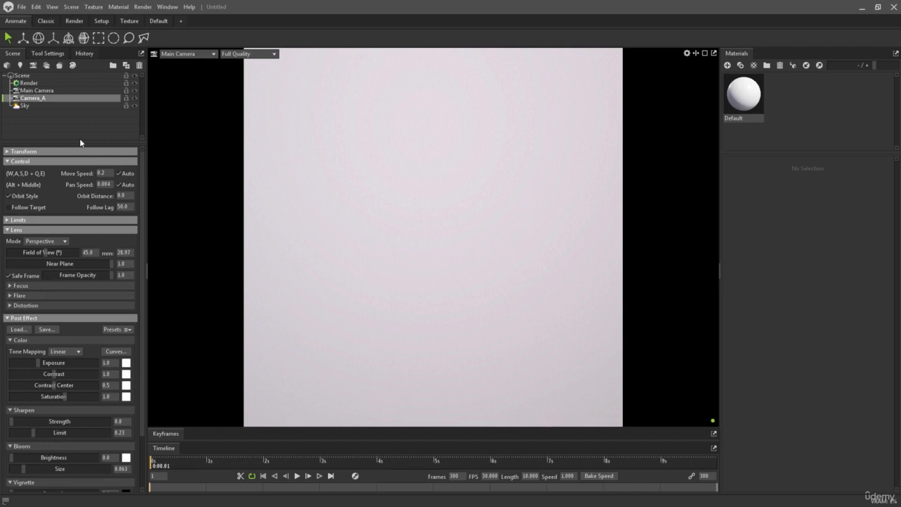
scroll(107, 206, down, 3)
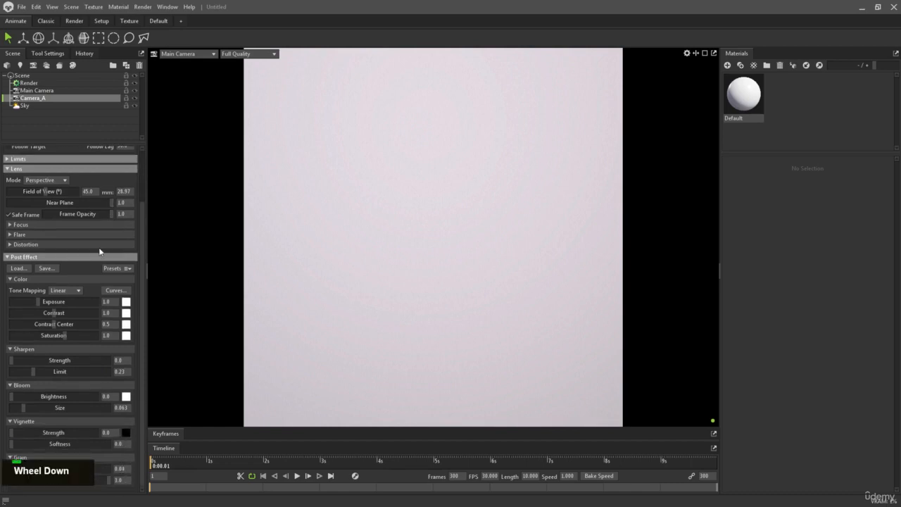
drag(56, 362, 60, 360)
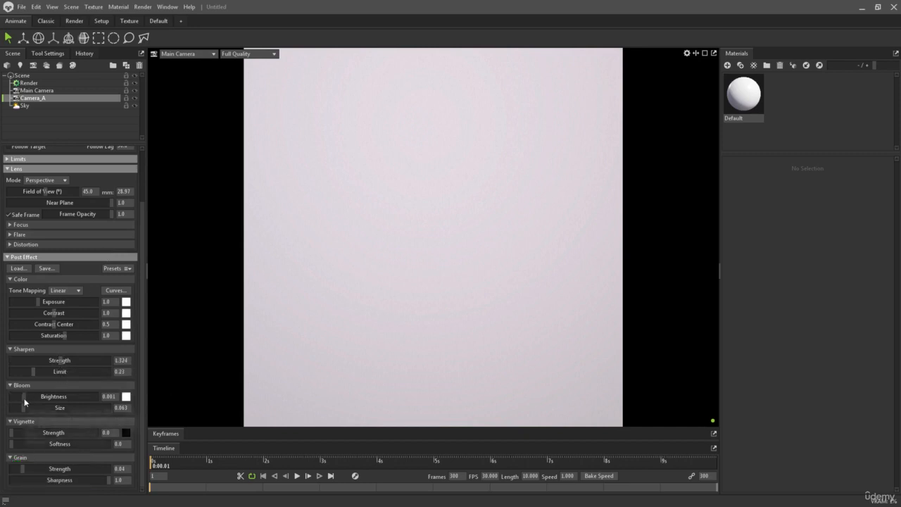
drag(24, 398, 24, 396)
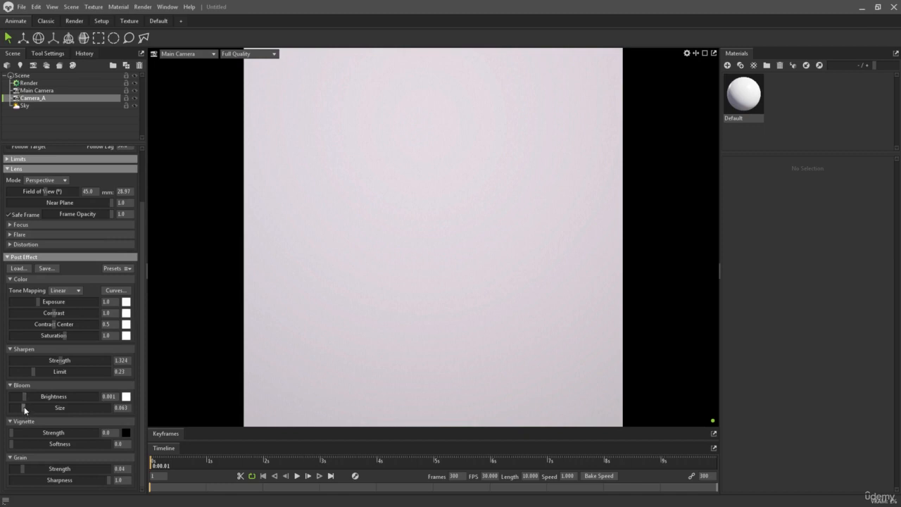
drag(48, 436, 51, 432)
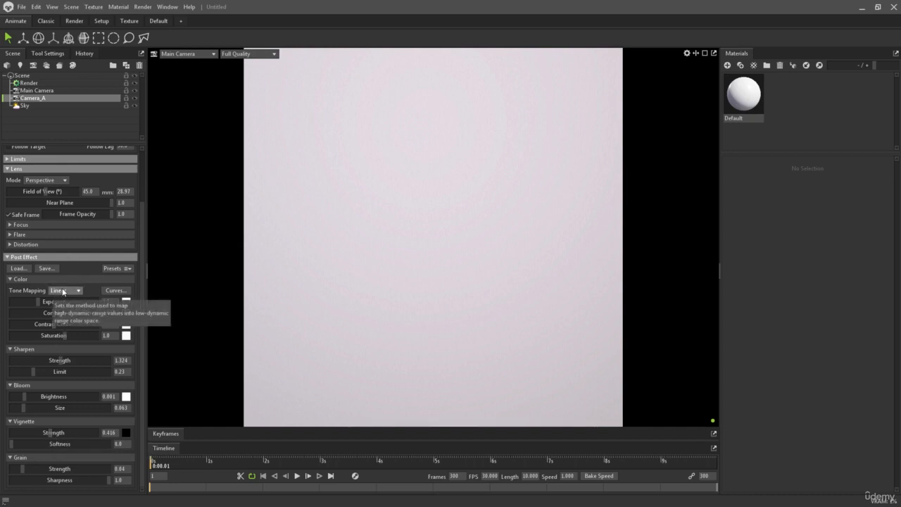
scroll(92, 257, up, 3)
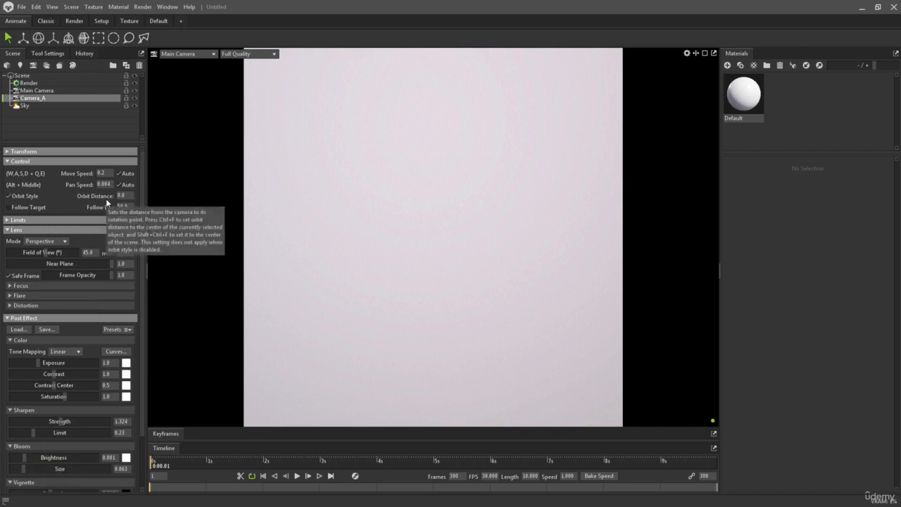
Set the Sky's backdrop mode to Color and choose the dark grey 2b2c2c.
click(68, 106)
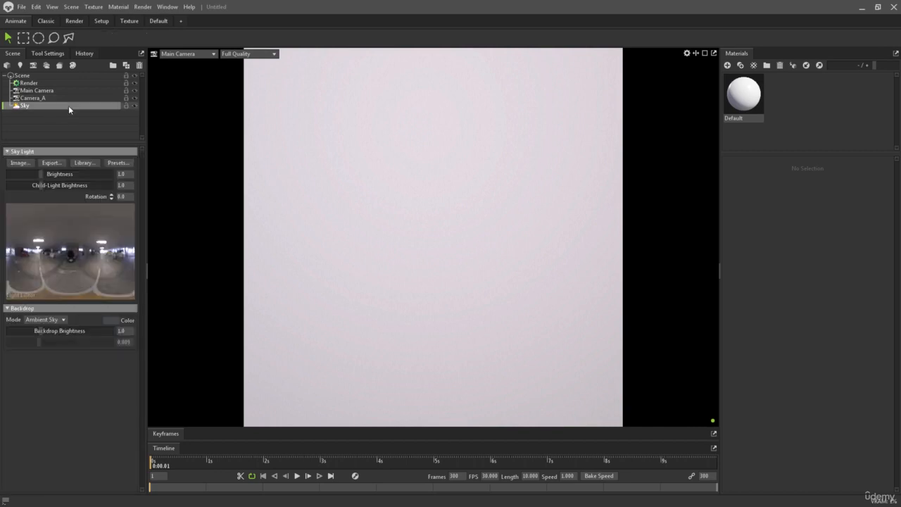
click(45, 319)
click(35, 332)
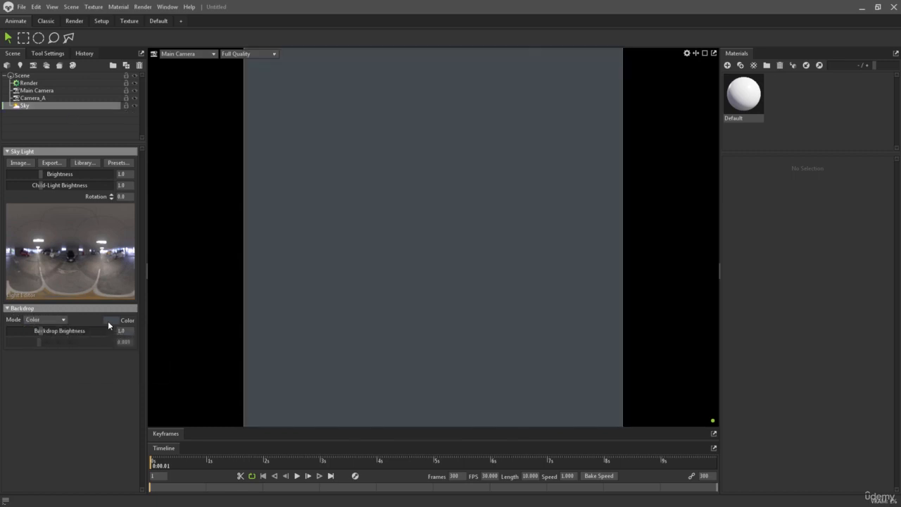
click(111, 321)
drag(341, 278, 338, 287)
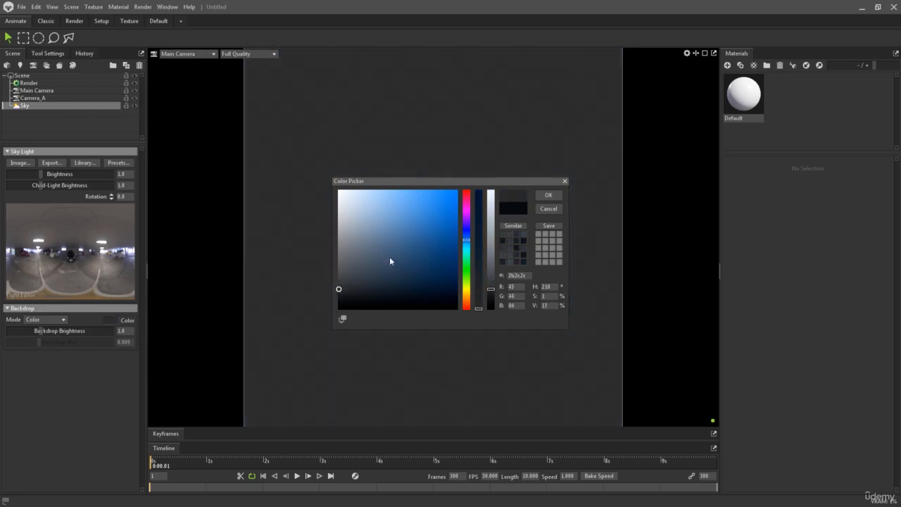
click(548, 195)
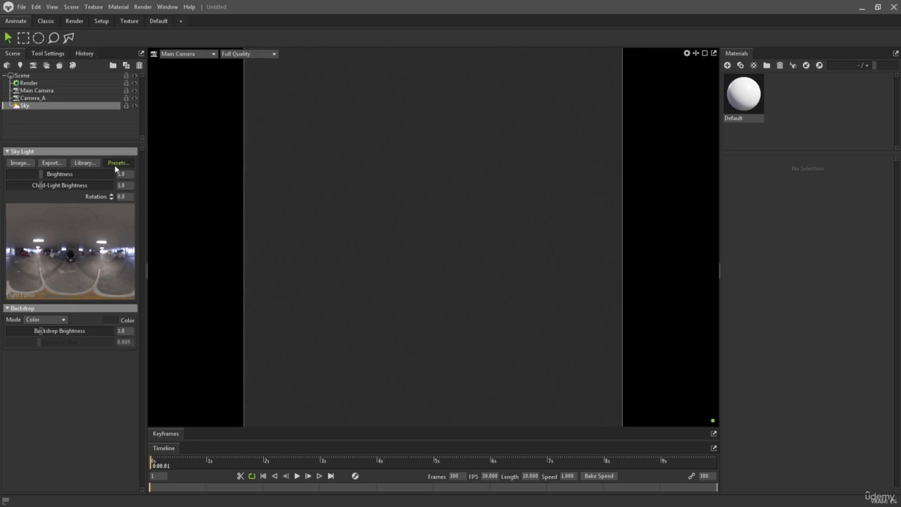
Replace the Sky's environment image with the Portico Gate preset from the Skies library.
right_click(433, 238)
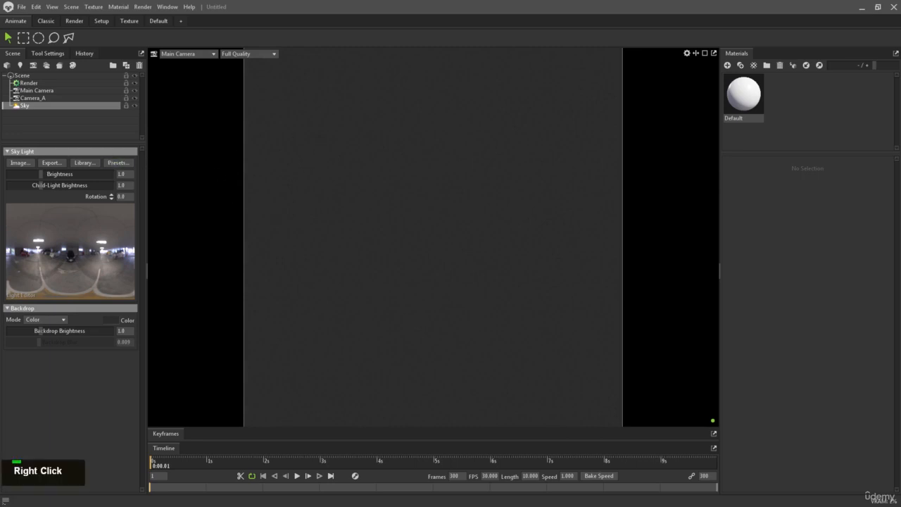
drag(900, 30, 202, 29)
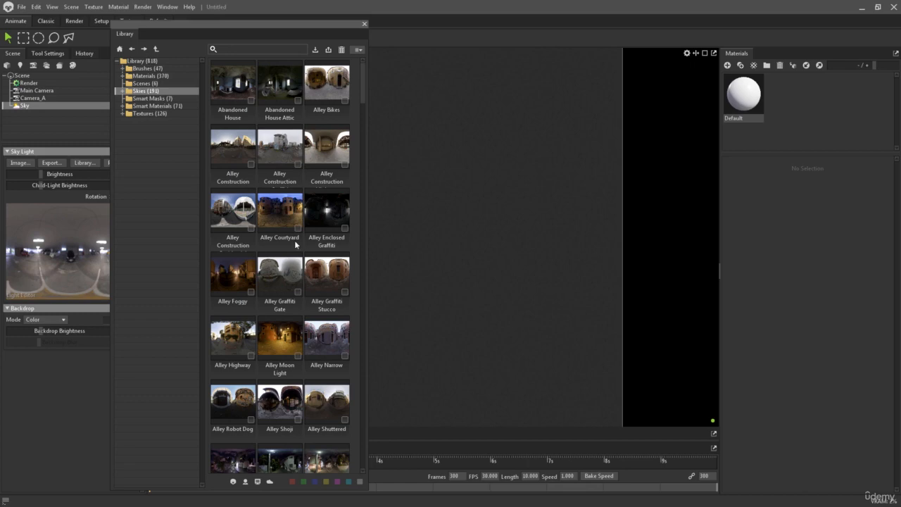
scroll(279, 211, down, 3)
scroll(279, 210, down, 4)
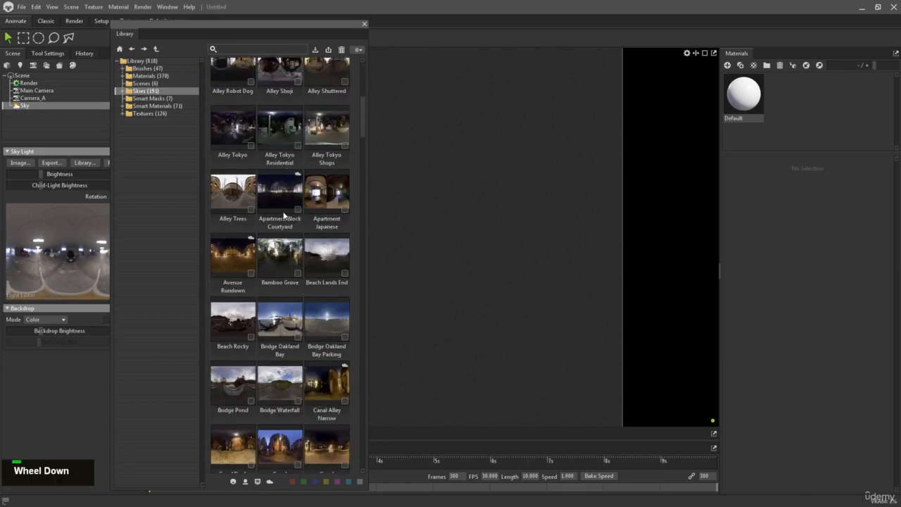
scroll(279, 201, up, 2)
scroll(260, 188, down, 1)
scroll(259, 188, down, 8)
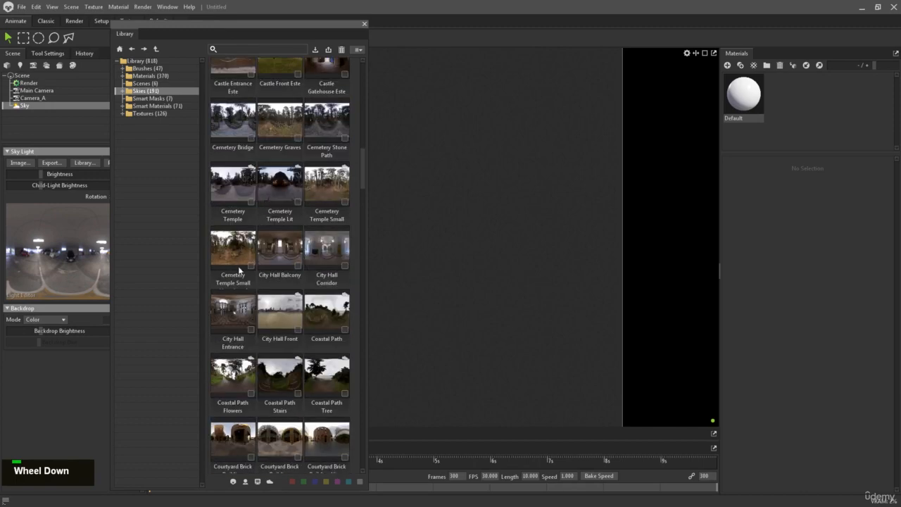
scroll(239, 250, up, 1)
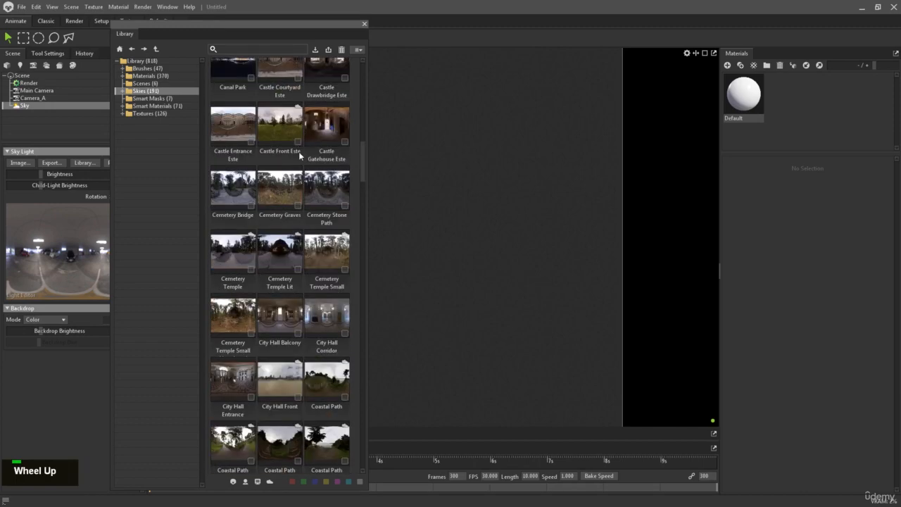
scroll(291, 173, down, 5)
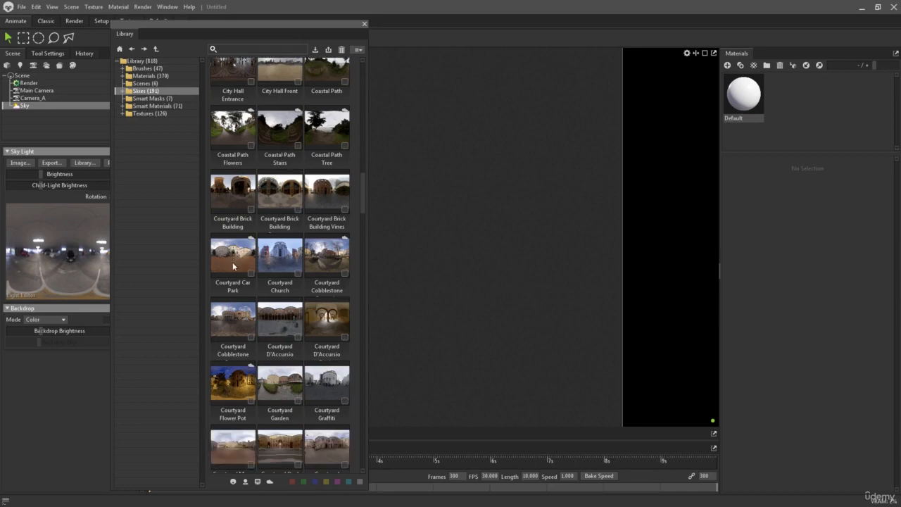
scroll(232, 266, down, 2)
scroll(236, 237, down, 2)
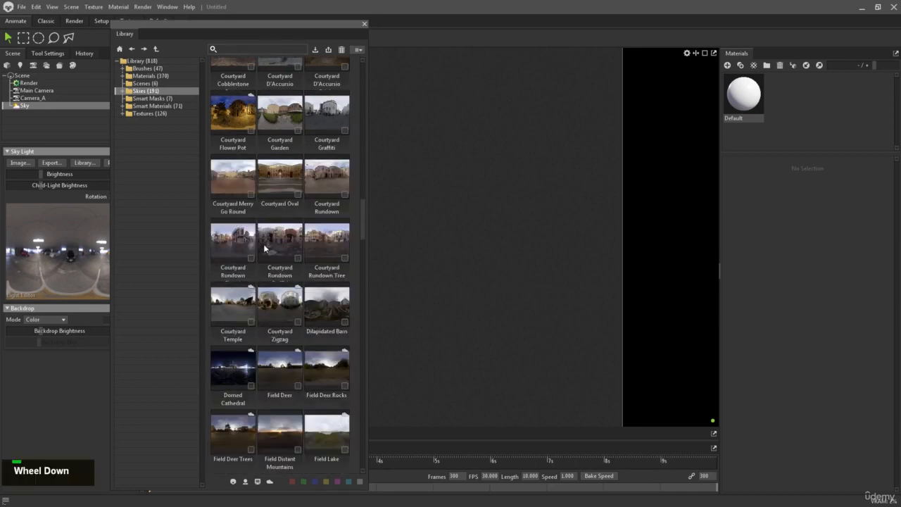
scroll(265, 253, down, 4)
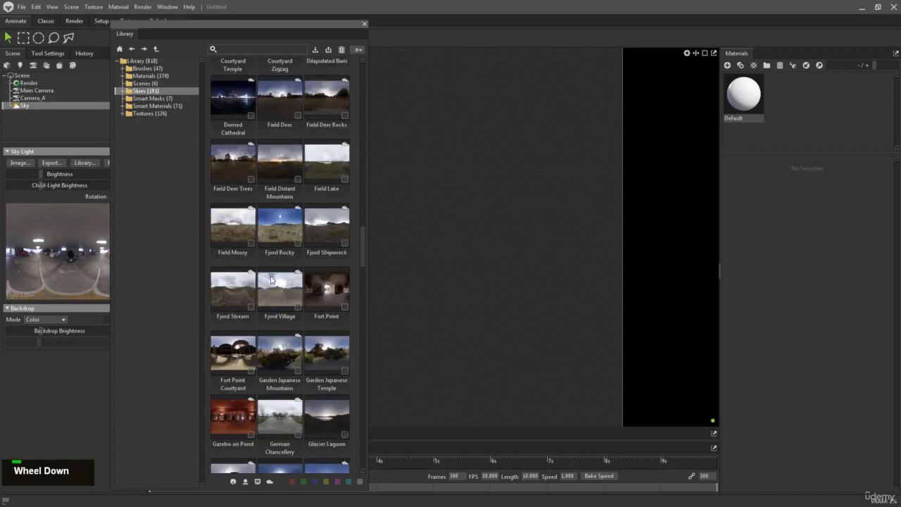
scroll(280, 280, down, 3)
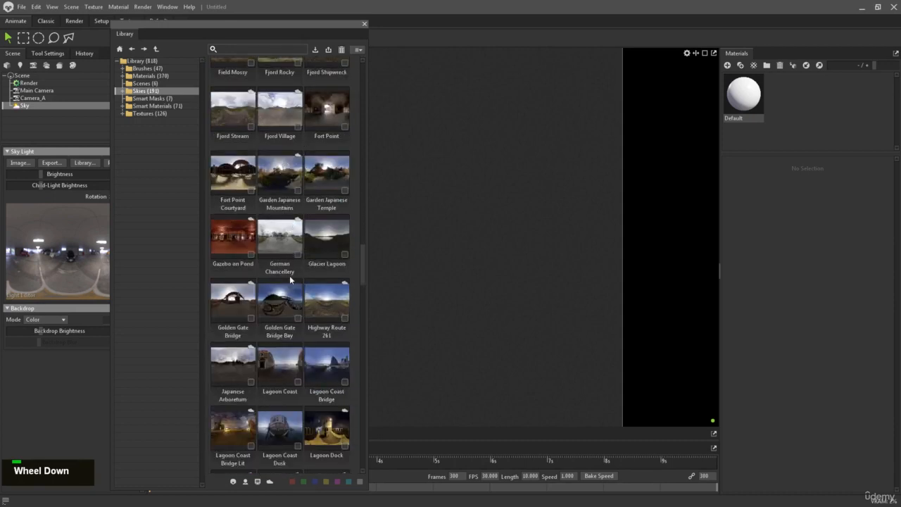
scroll(290, 279, down, 3)
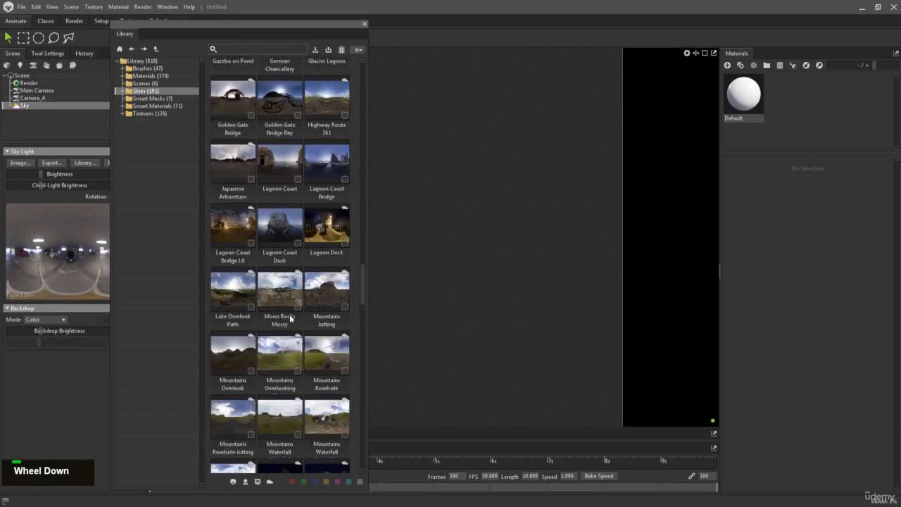
scroll(289, 290, down, 2)
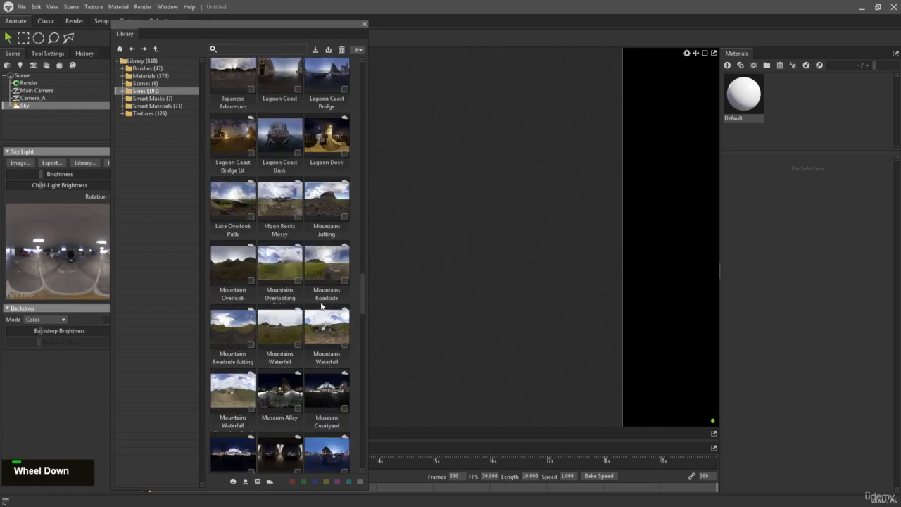
scroll(280, 318, down, 4)
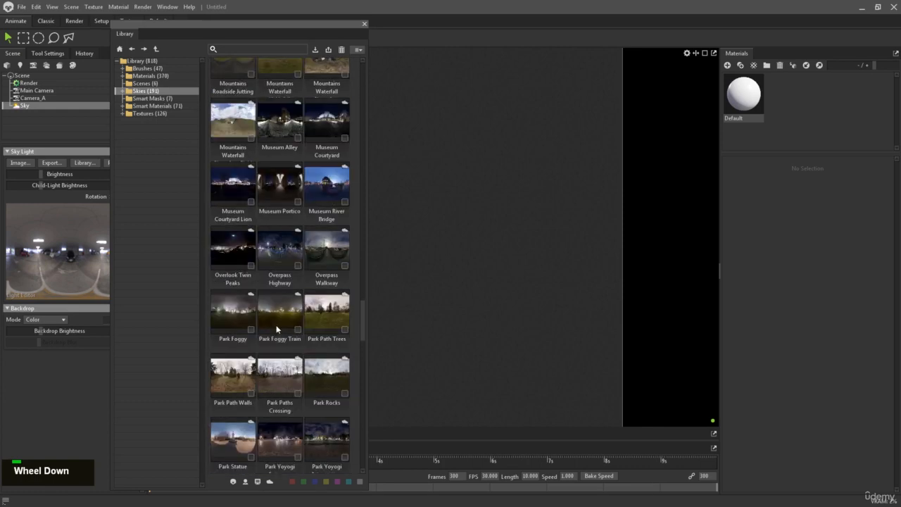
scroll(271, 317, down, 2)
scroll(255, 301, down, 1)
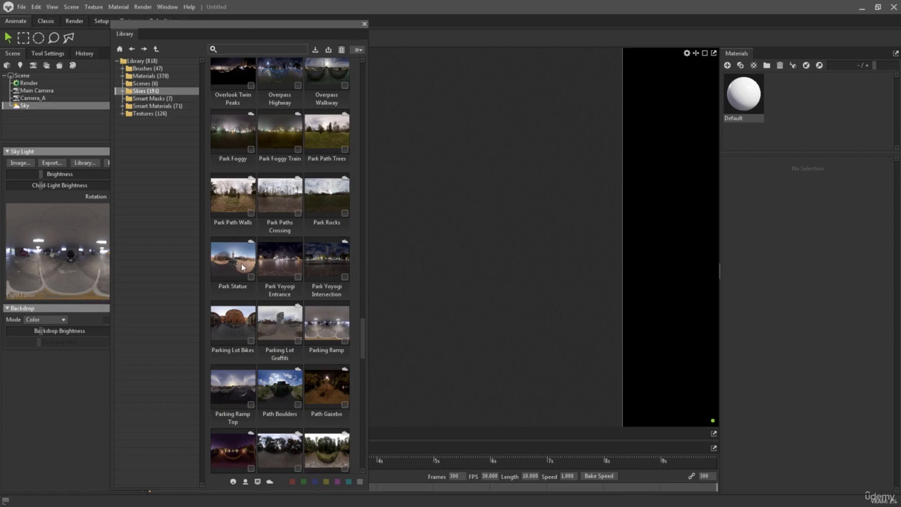
scroll(241, 264, down, 3)
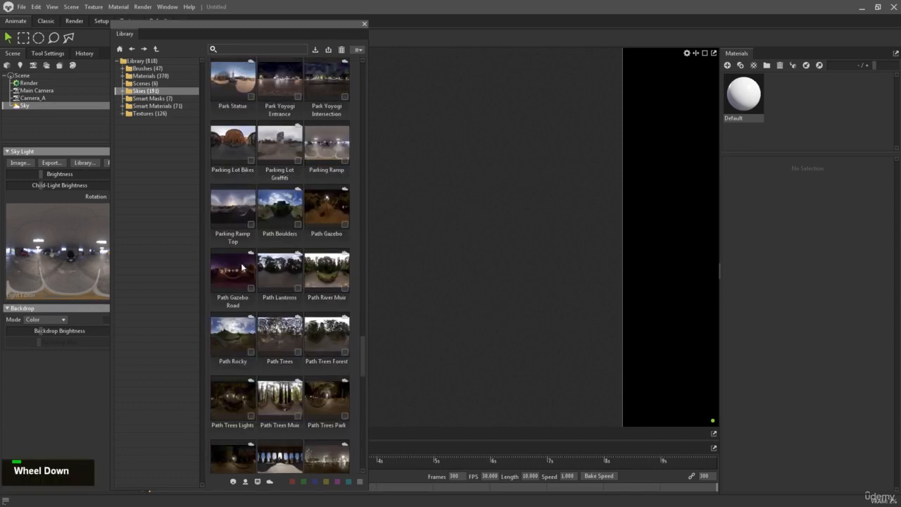
scroll(249, 365, down, 3)
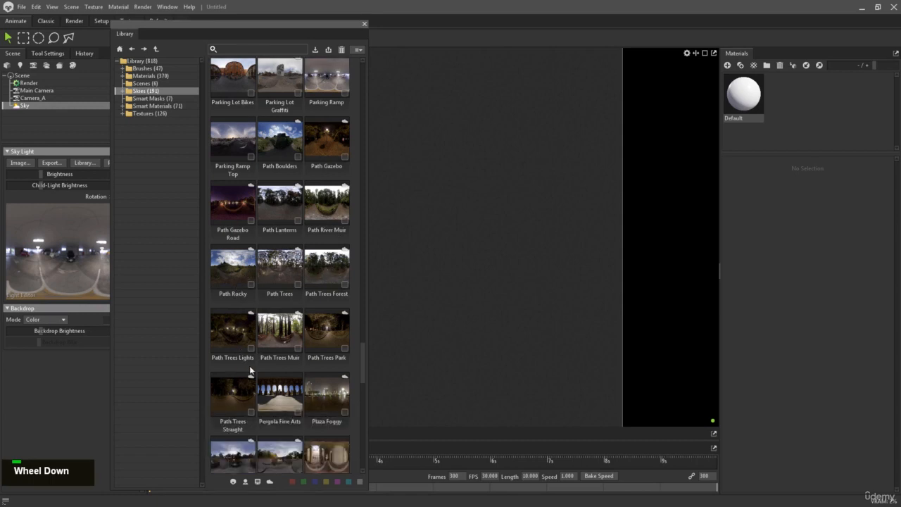
scroll(330, 345, down, 1)
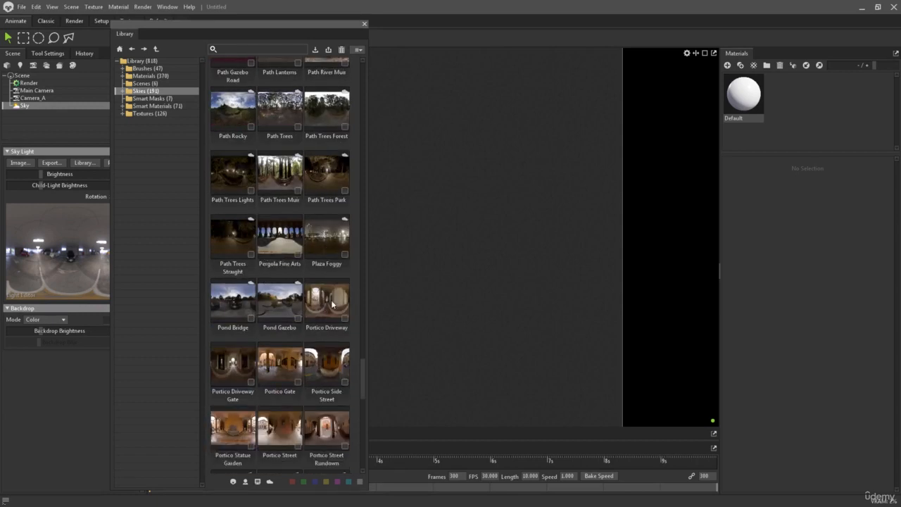
double_click(331, 300)
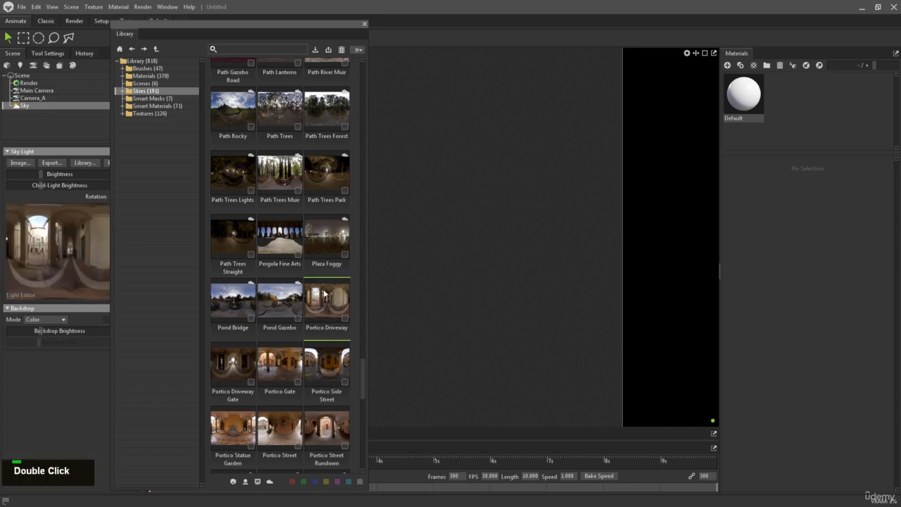
double_click(288, 364)
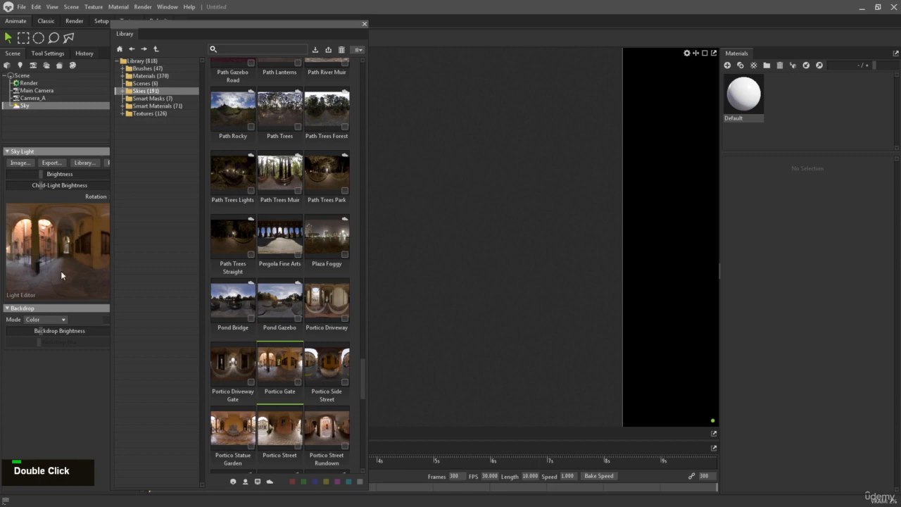
click(364, 24)
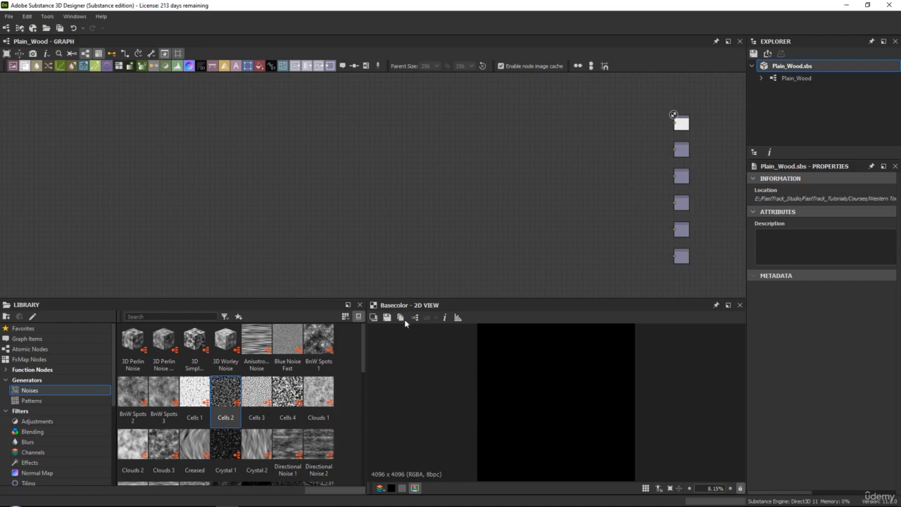
Switch to Substance 3D Designer and open the disk location of the Cells 2 noise from the library.
click(163, 392)
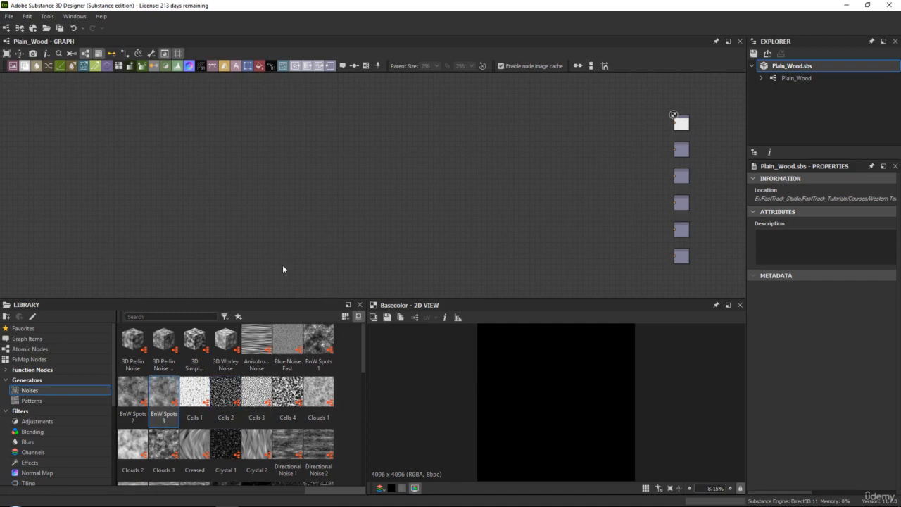
click(225, 393)
right_click(228, 398)
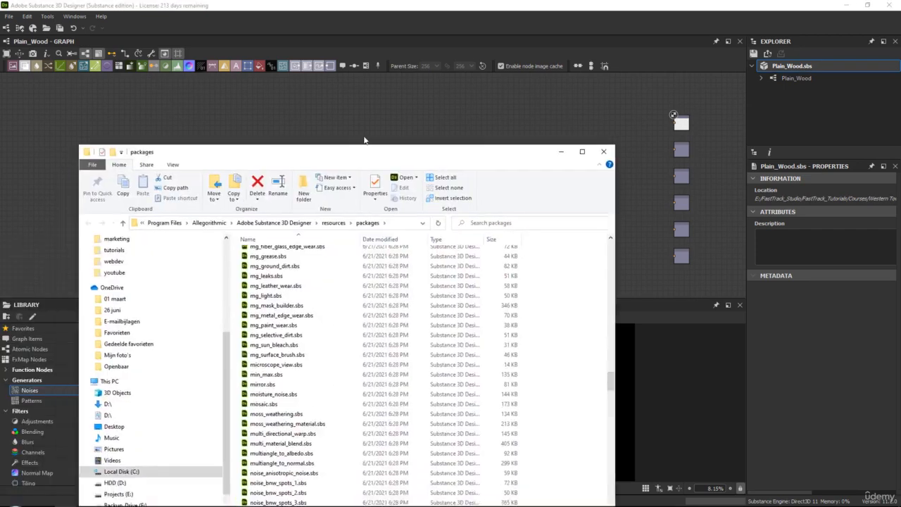
drag(364, 139, 396, 66)
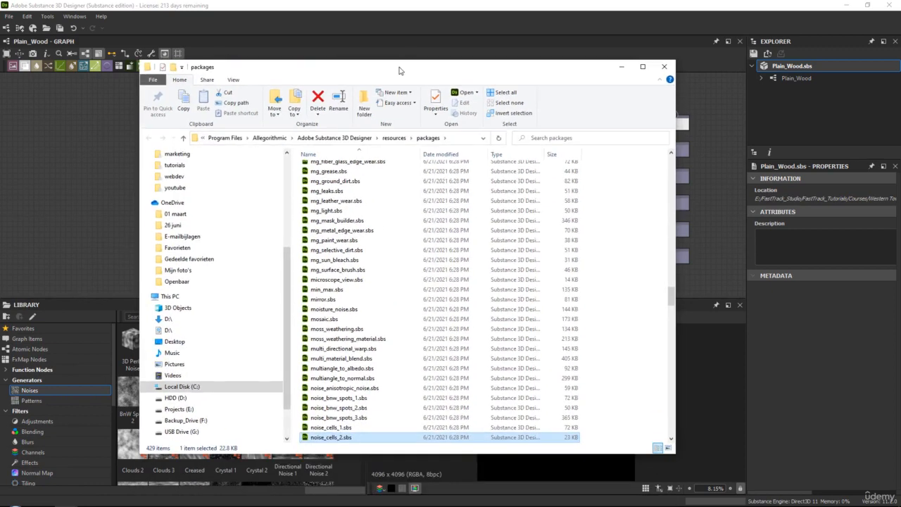
Go up to Designer's resources folder and open its view3d\shapes subfolder.
click(396, 138)
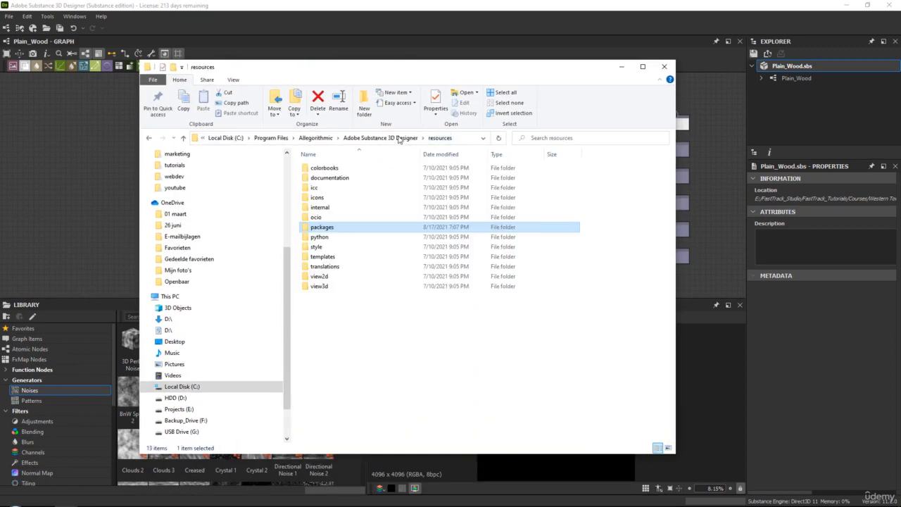
double_click(320, 288)
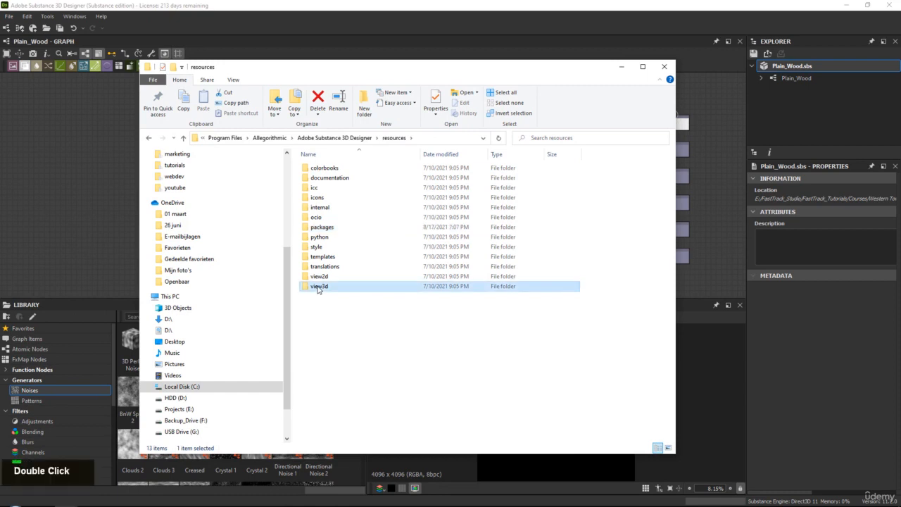
double_click(321, 197)
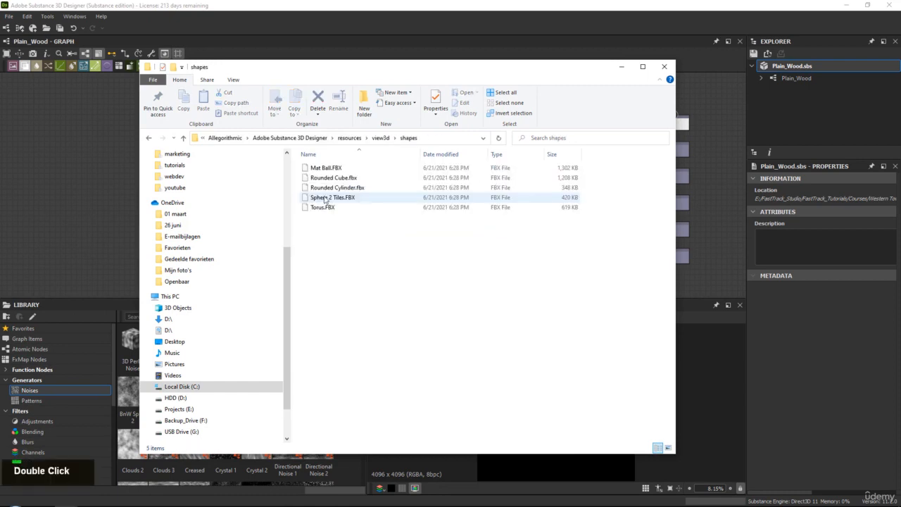
Import Sphere 2 Tiles.FBX from the shapes folder into the Marmoset Toolbag scene.
click(331, 199)
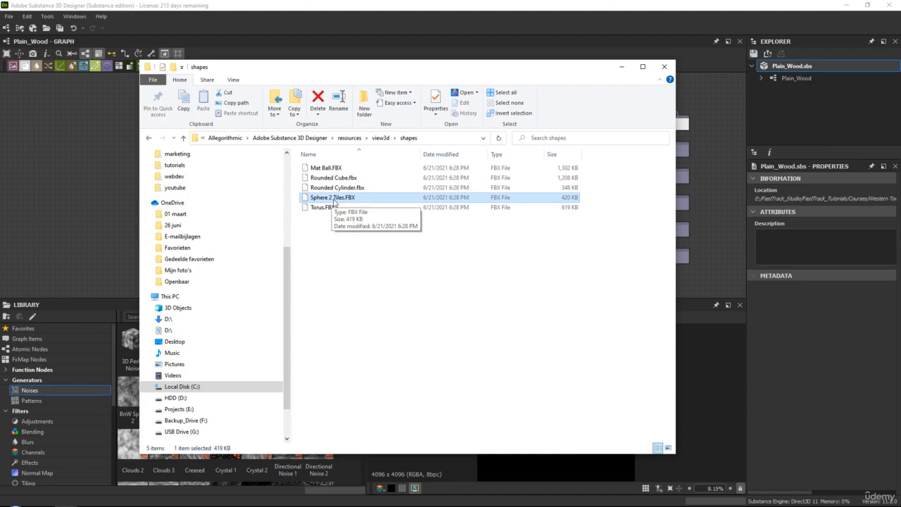
click(664, 66)
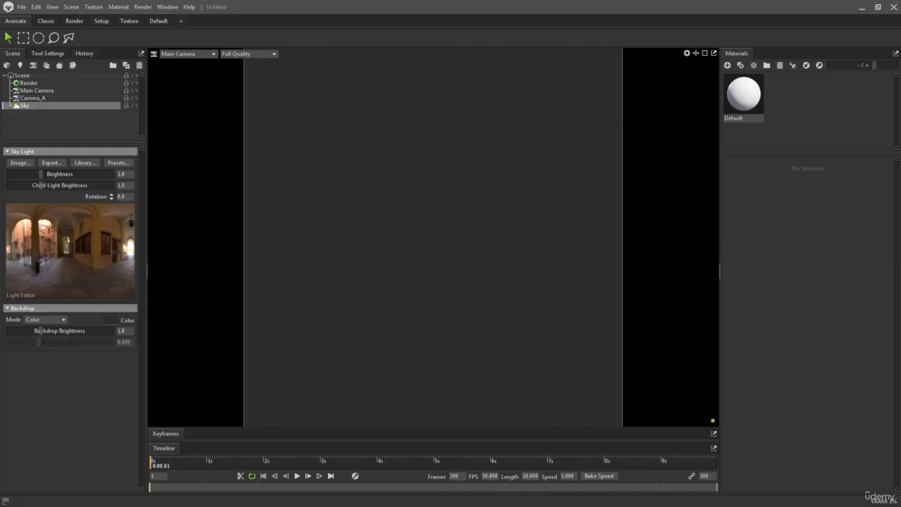
drag(160, 227, 491, 205)
key(alt)
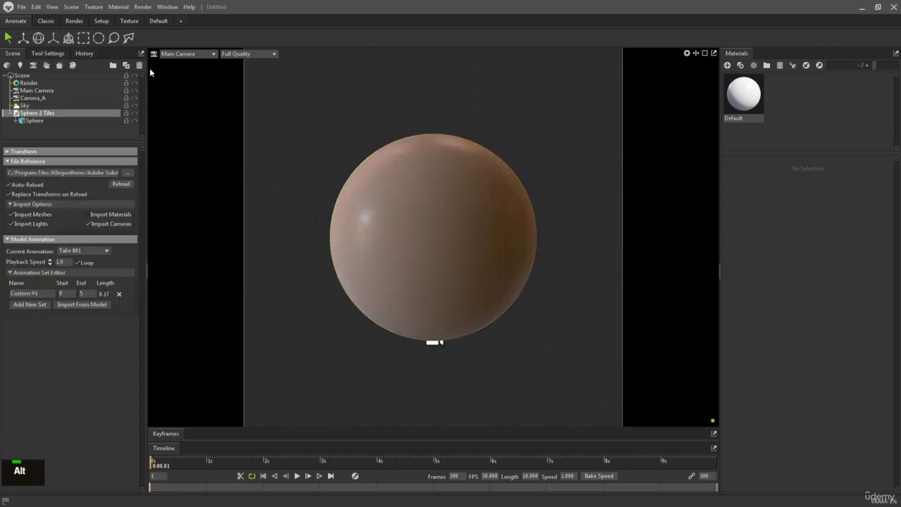
Switch the viewport to Camera_A and frame the imported sphere in it.
click(195, 55)
mouse_move(187, 65)
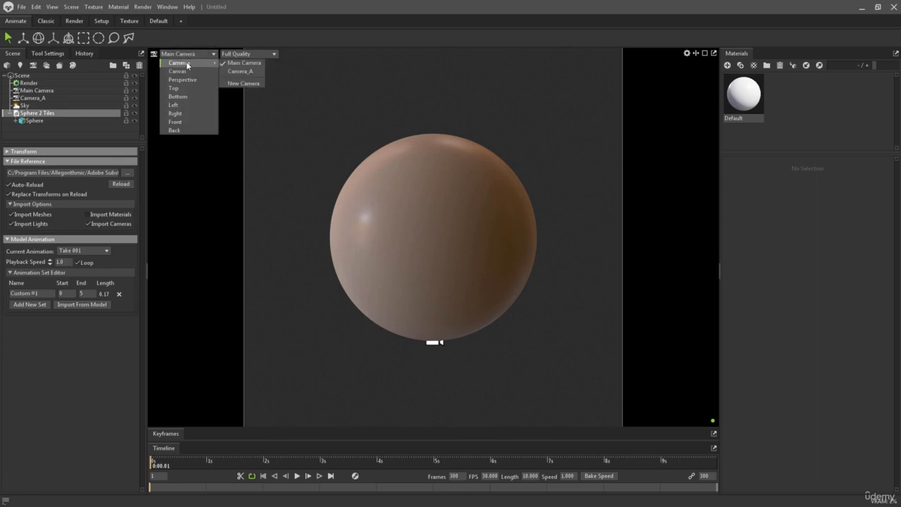
click(239, 71)
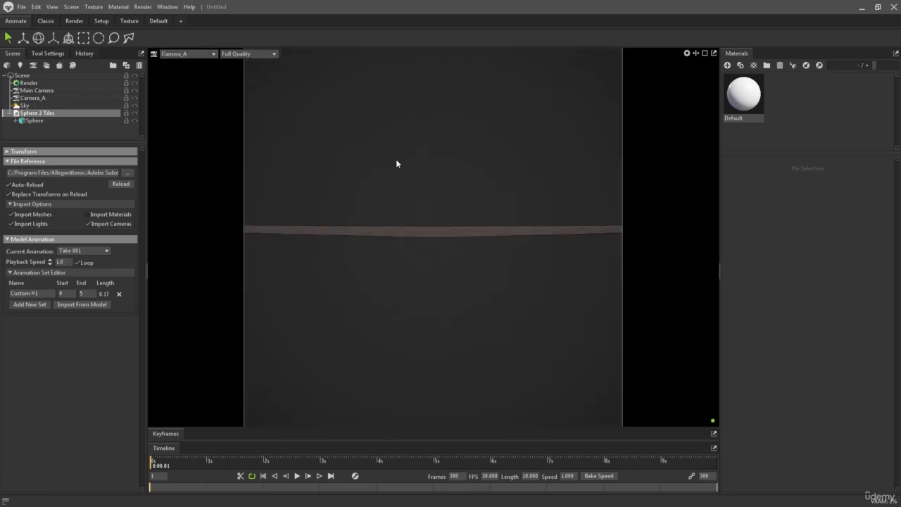
alt+right_drag(424, 98, 394, 195)
key(ctrl+f)
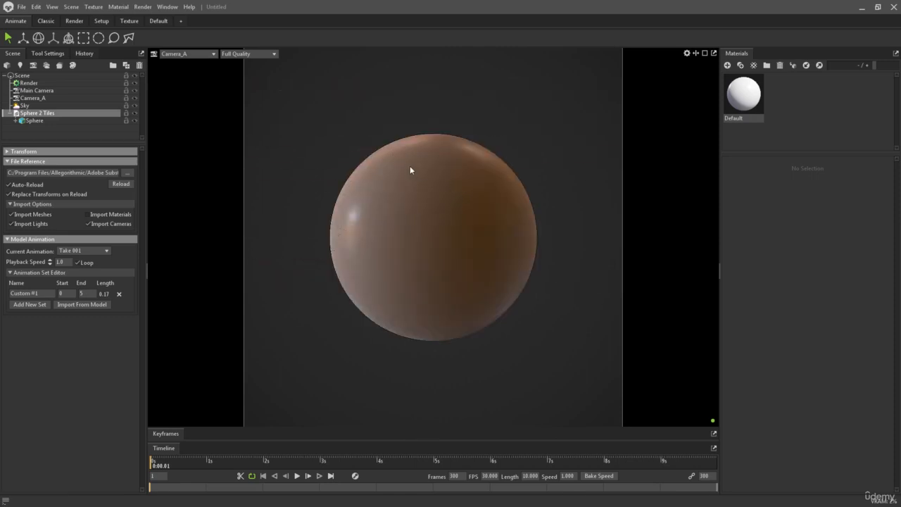
Reposition Camera_A so the sphere is roughly centred and nearly fills the safe frame.
alt+right_drag(435, 162, 438, 192)
mouse_move(437, 191)
alt+mouse_down()
mouse_move(385, 184)
mouse_move(366, 203)
alt+mouse_up()
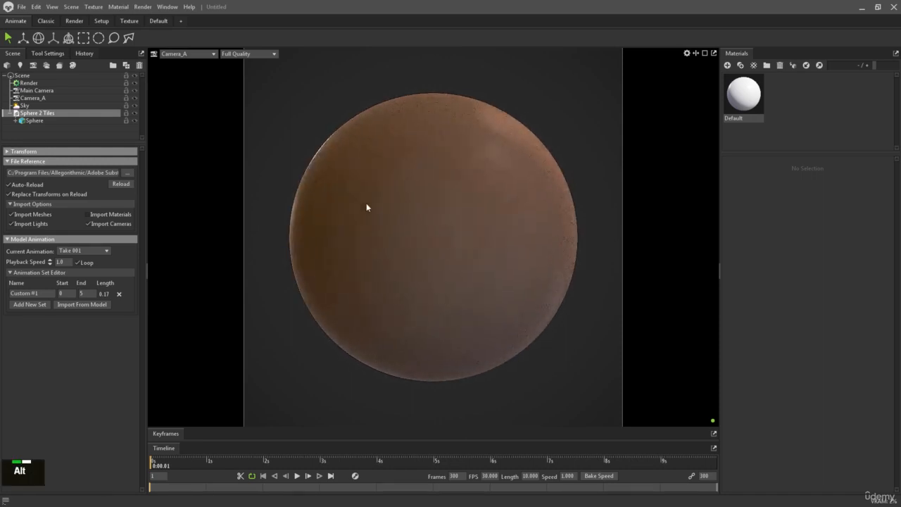
alt+middle_drag(555, 214, 462, 206)
alt+right_drag(453, 213, 455, 217)
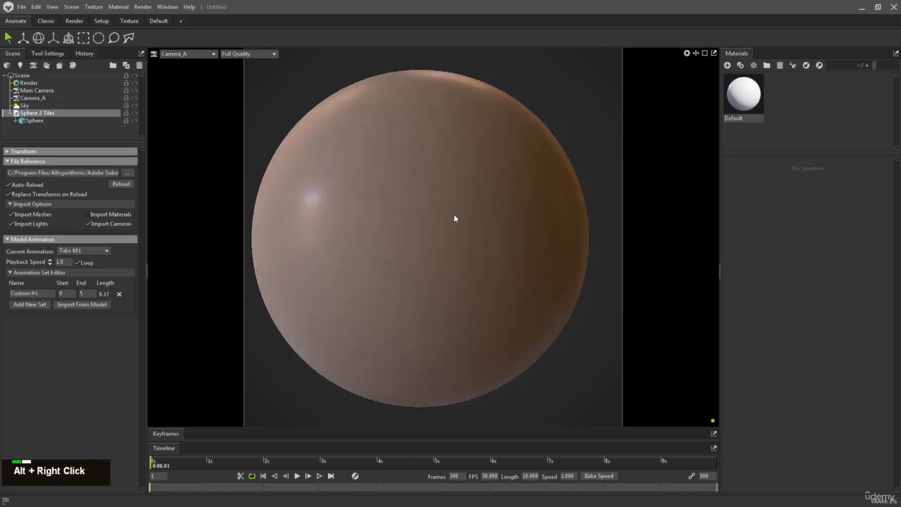
alt+middle_drag(450, 216, 458, 223)
alt+right_drag(457, 224, 422, 212)
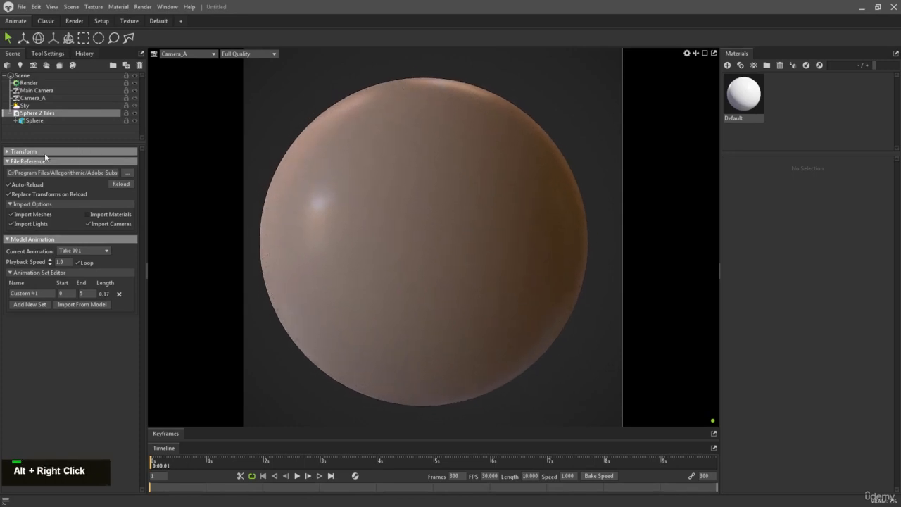
Set Camera_A's X and Y rotation to 0.
click(24, 151)
click(32, 97)
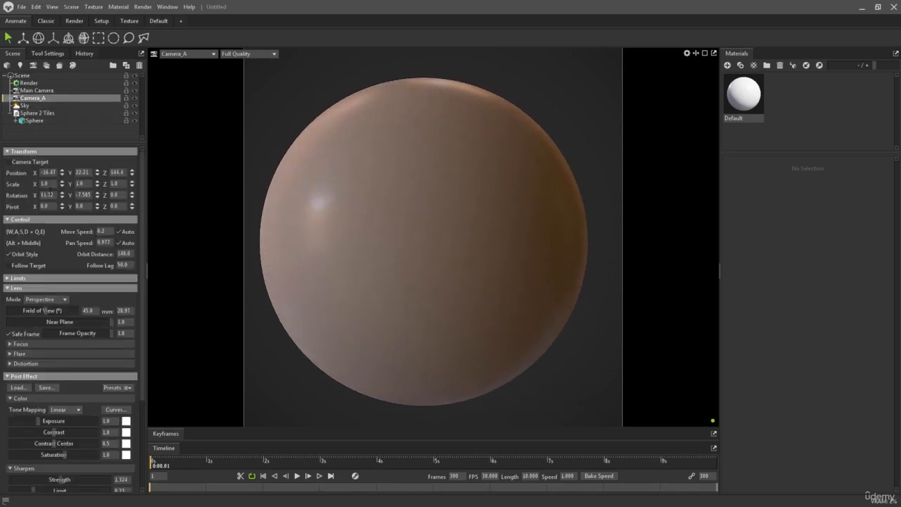
click(47, 195)
text(0)
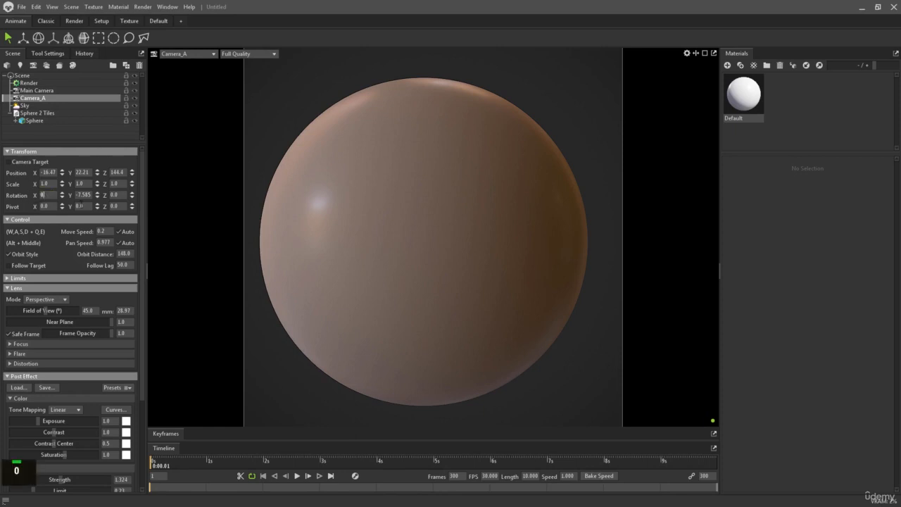
key(Return)
click(83, 195)
text(0)
key(Return)
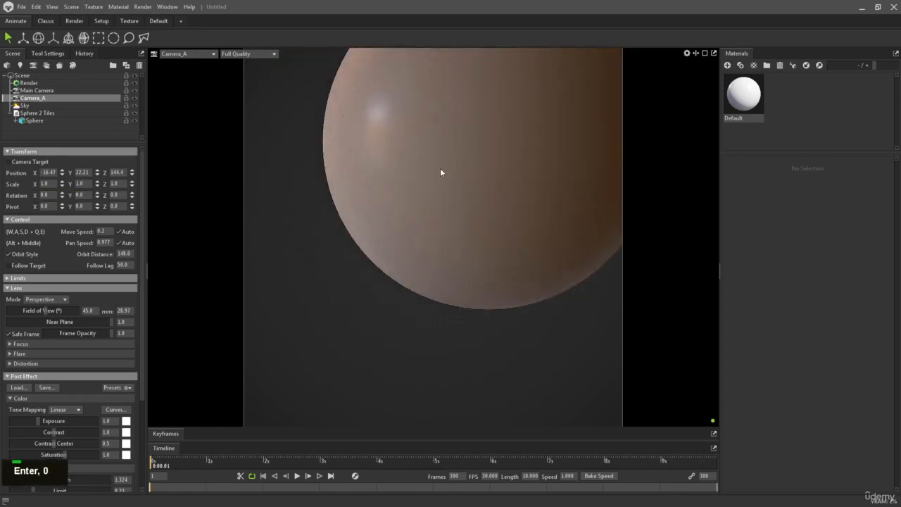
Reposition Camera_A so the sphere is centred and fills slightly more of the safe frame, and lock the camera.
alt+middle_drag(477, 136, 393, 267)
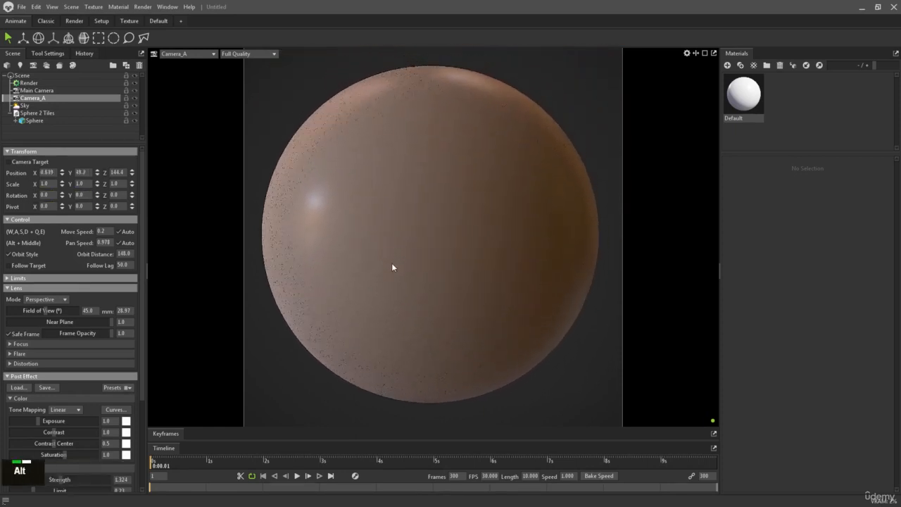
alt+right_drag(393, 265, 400, 265)
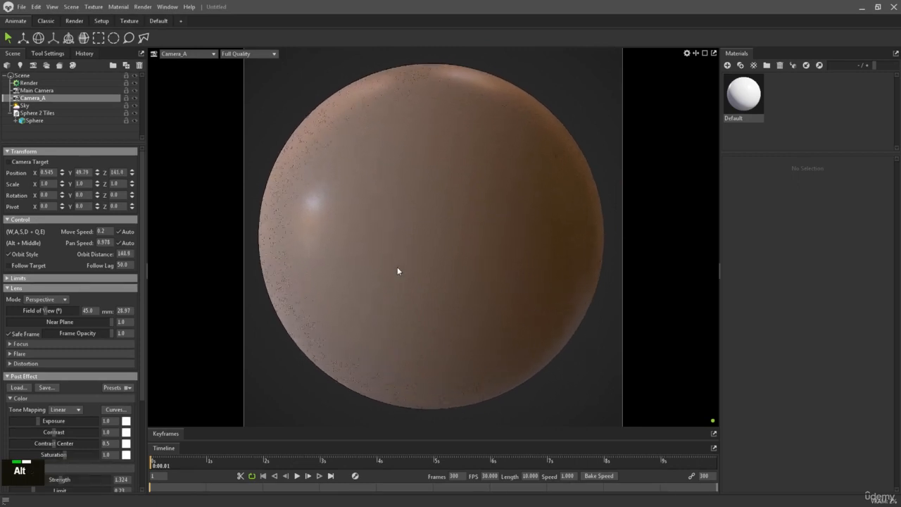
alt+middle_drag(400, 266, 400, 264)
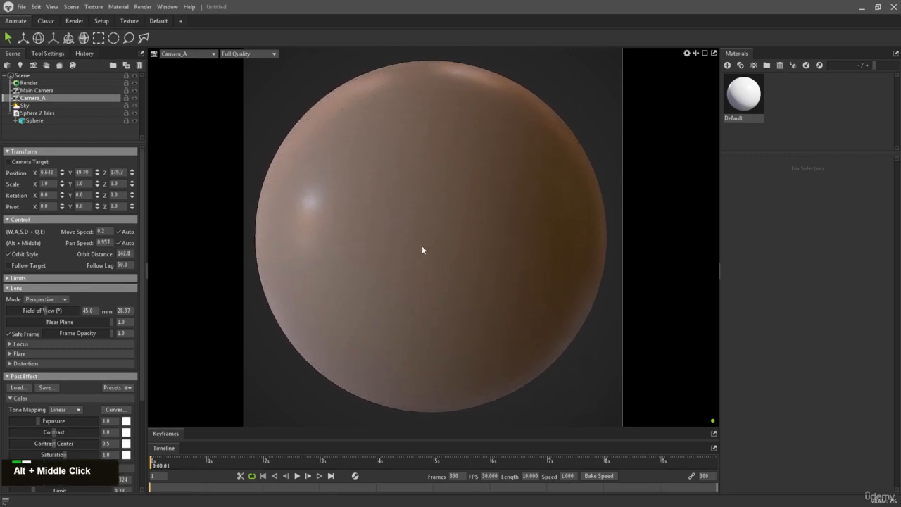
click(126, 98)
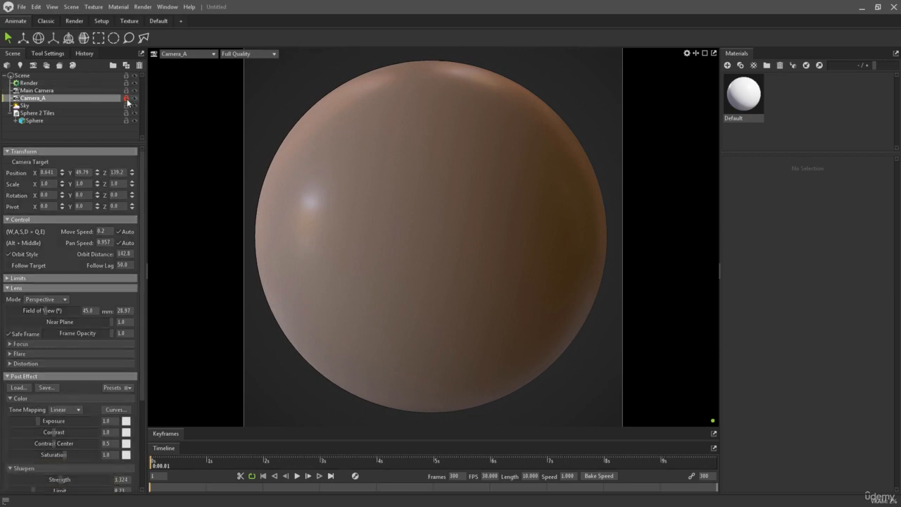
scroll(100, 256, down, 2)
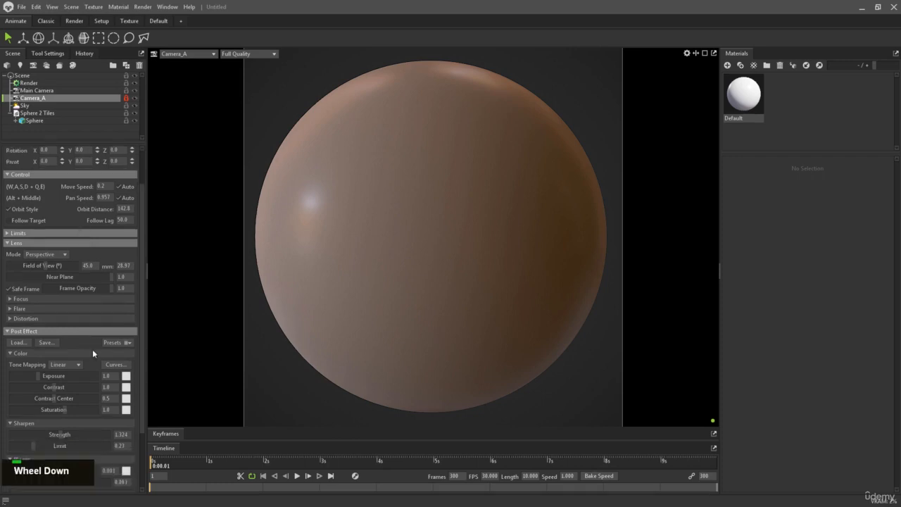
scroll(101, 288, up, 2)
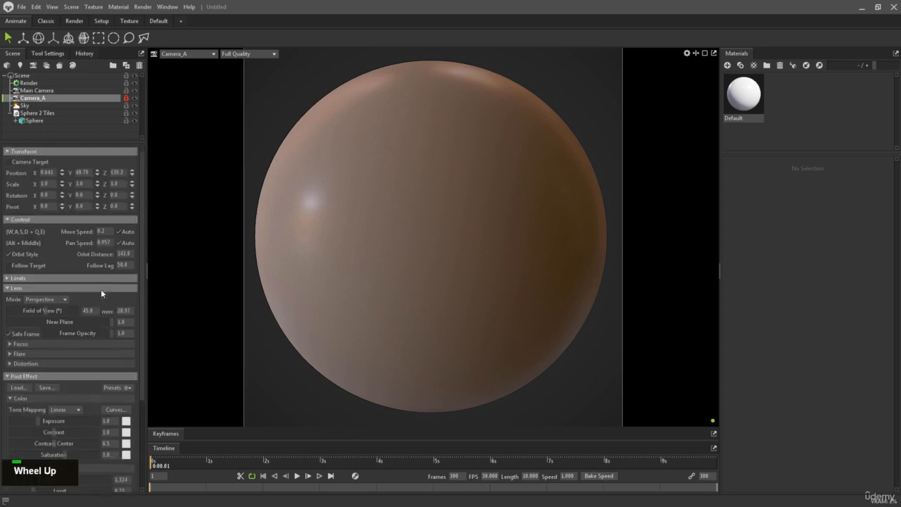
Open the Sky light's preset library and browse down to the Portico skies.
click(70, 104)
click(118, 163)
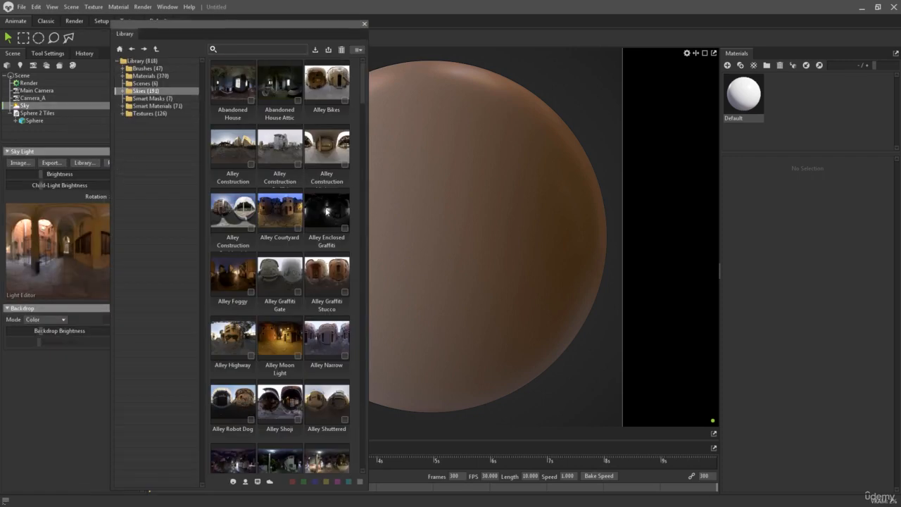
scroll(303, 211, down, 10)
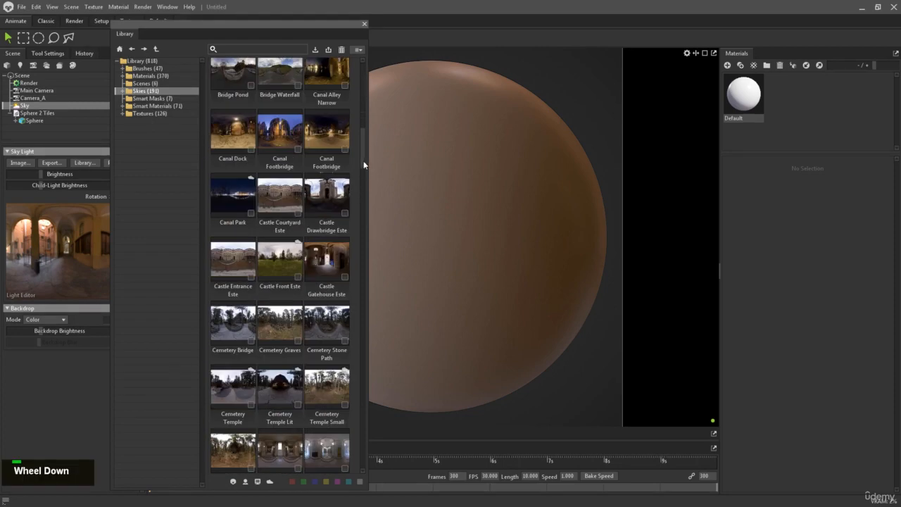
drag(364, 164, 363, 404)
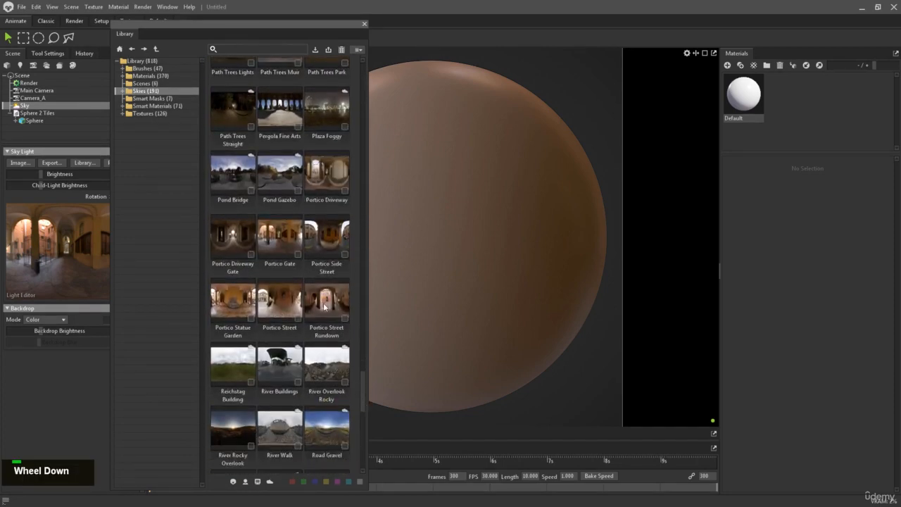
Try the Portico Side Street, Driveway, Street, Street Rundown and Statue Garden sky presets on the sphere in turn.
double_click(321, 238)
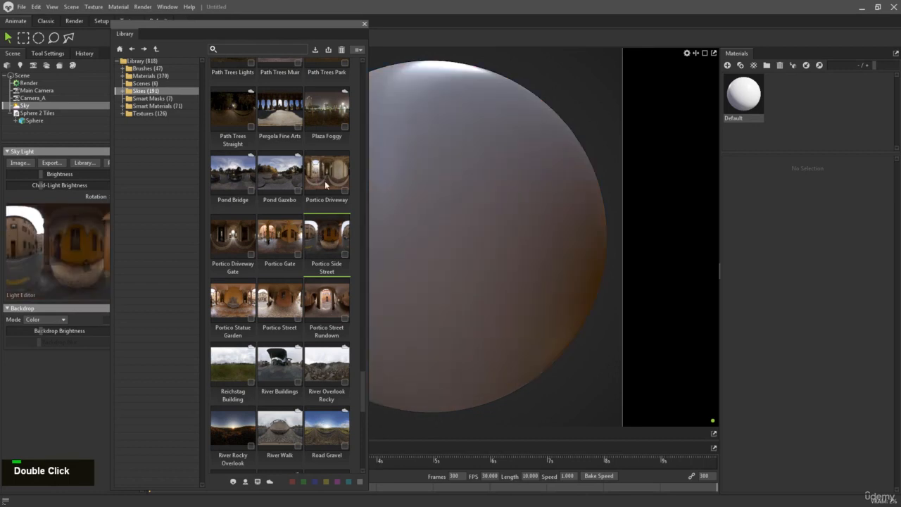
double_click(329, 172)
double_click(286, 301)
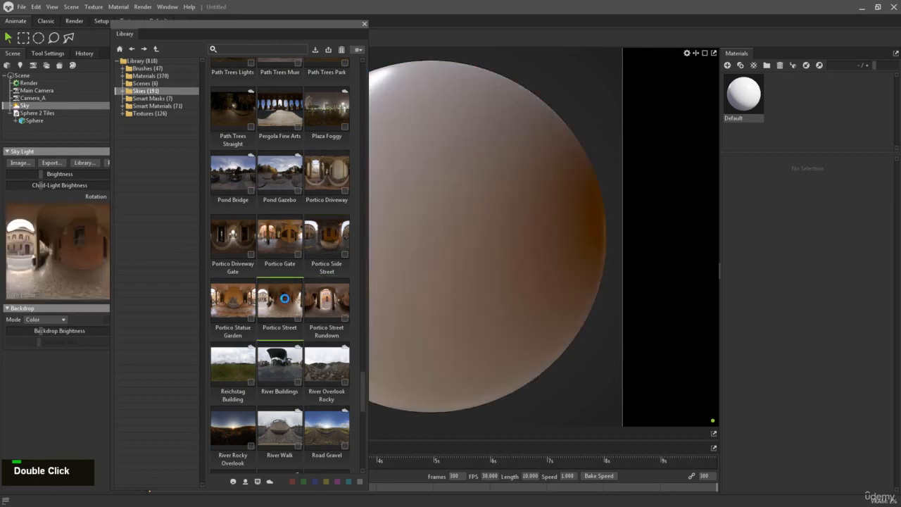
double_click(322, 300)
double_click(236, 311)
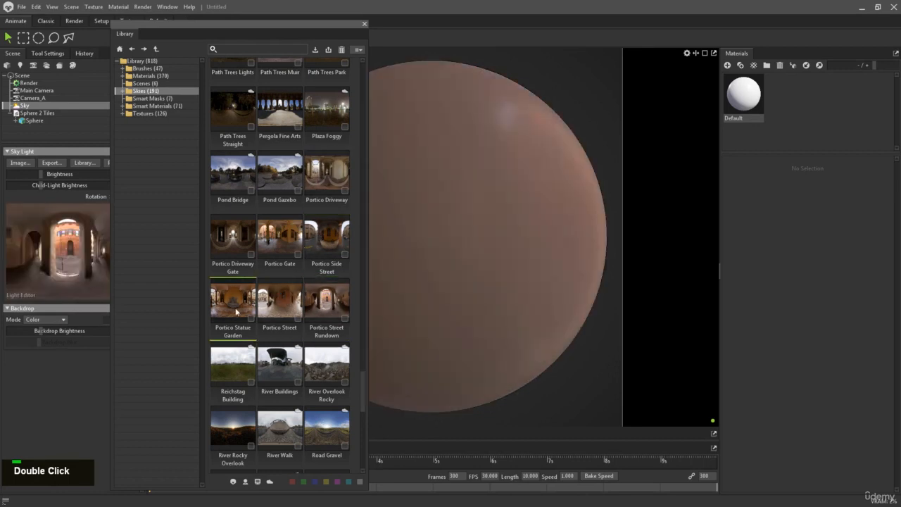
Compare two Street Cobblestone skies, apply the one with the rounded brick building in the middle, and close the library.
scroll(296, 297, down, 3)
scroll(298, 296, down, 2)
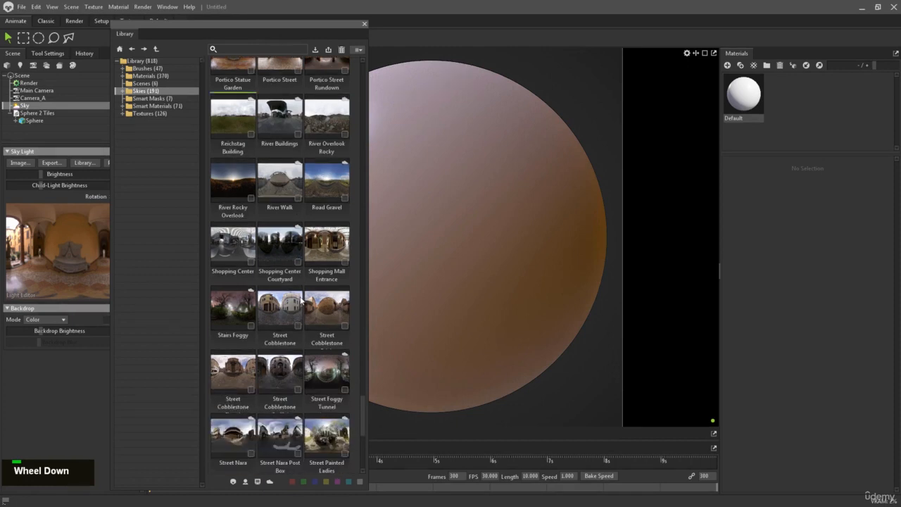
scroll(289, 322, down, 1)
double_click(286, 263)
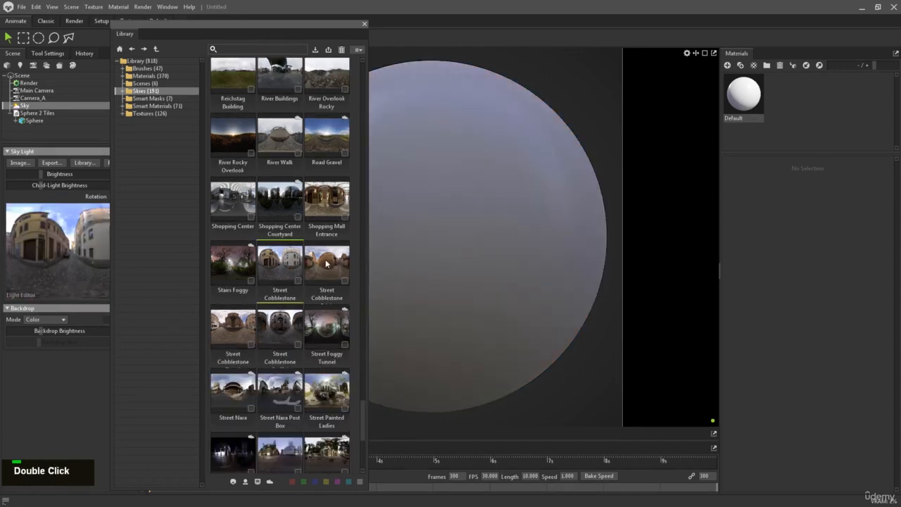
double_click(326, 263)
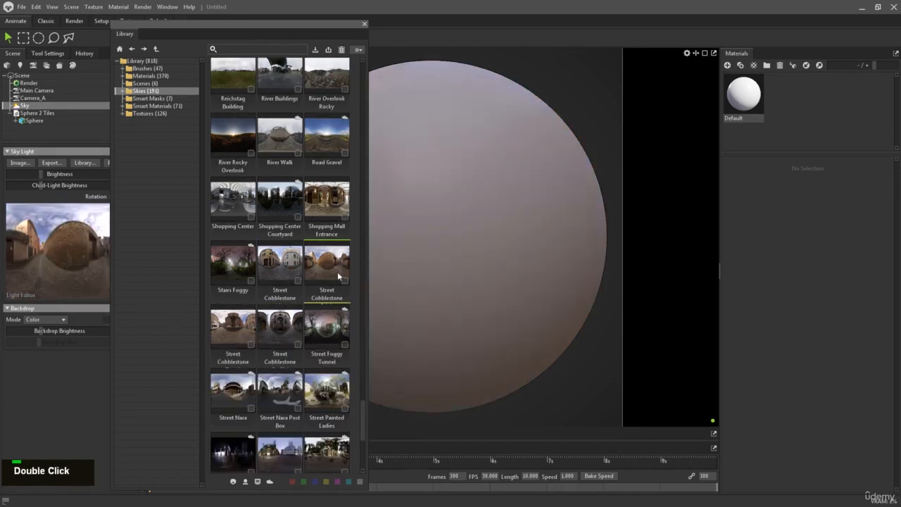
click(364, 24)
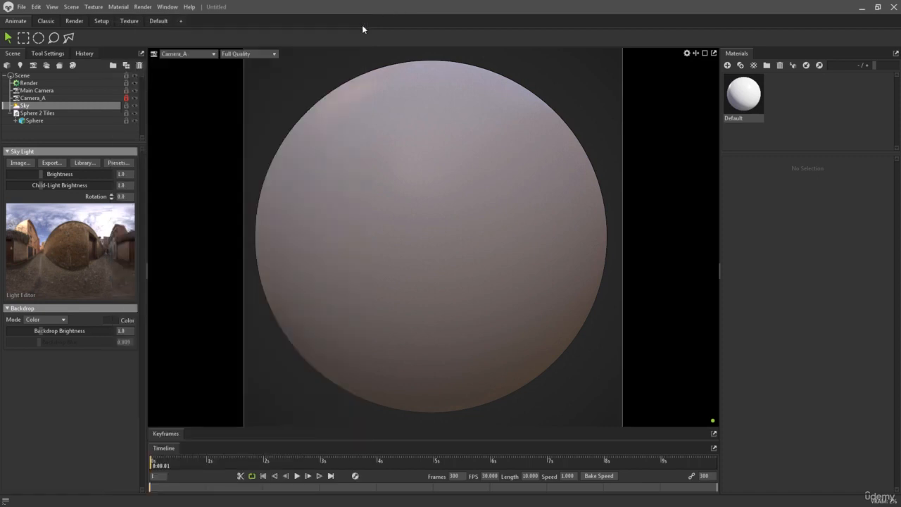
Collapse Sphere 2 Tiles in the scene list, make the list taller and add a directional light.
click(11, 113)
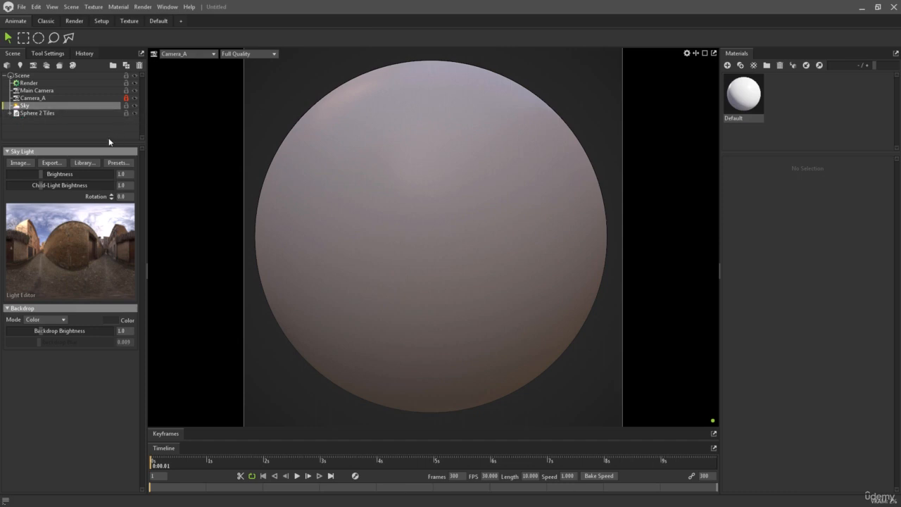
drag(104, 145, 102, 180)
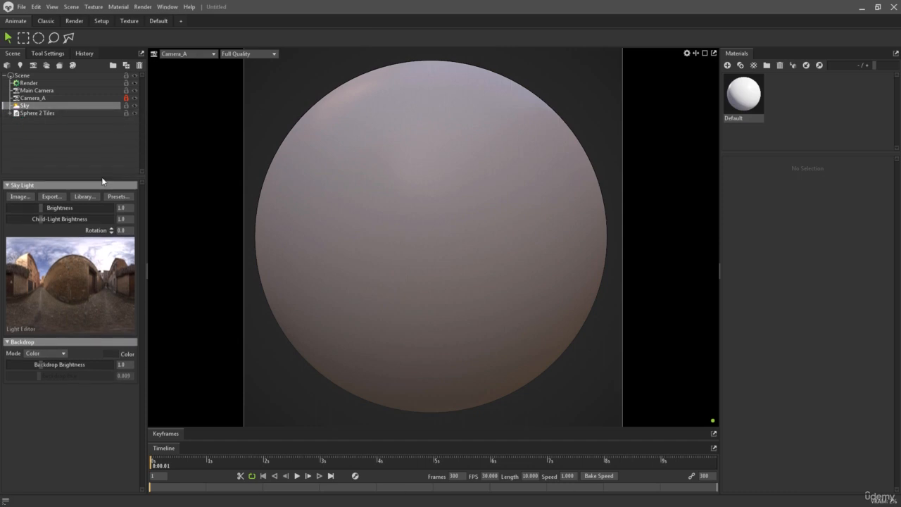
right_click(71, 132)
mouse_move(108, 178)
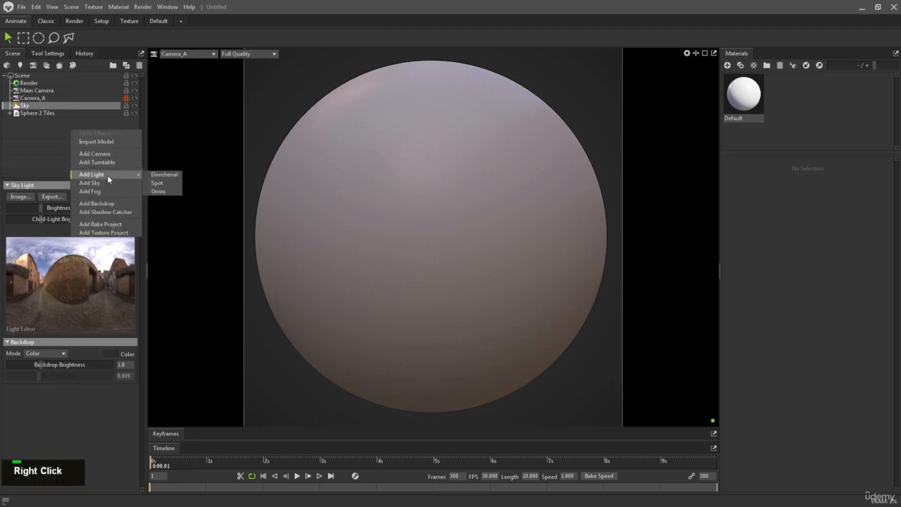
click(156, 175)
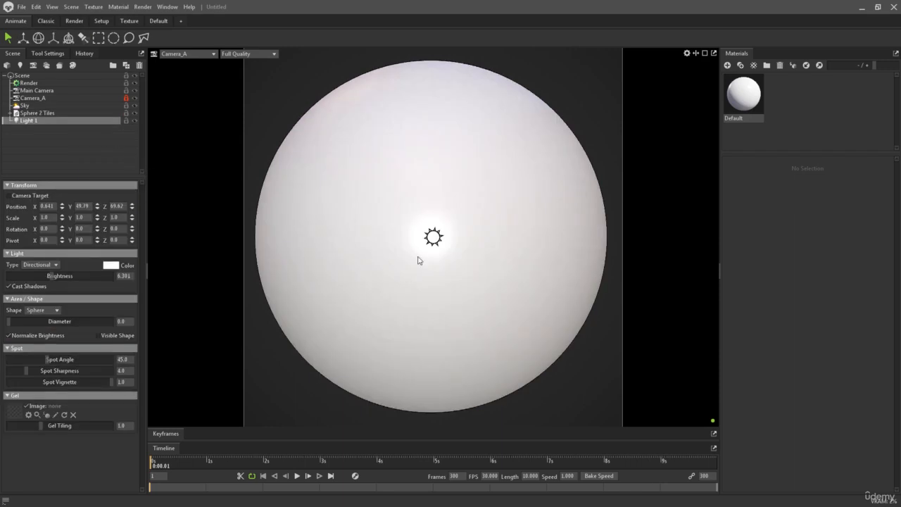
Move the directional light to about X 15, Y 63 and rotate it to about X -43, Y 99, Z -63.
key(w)
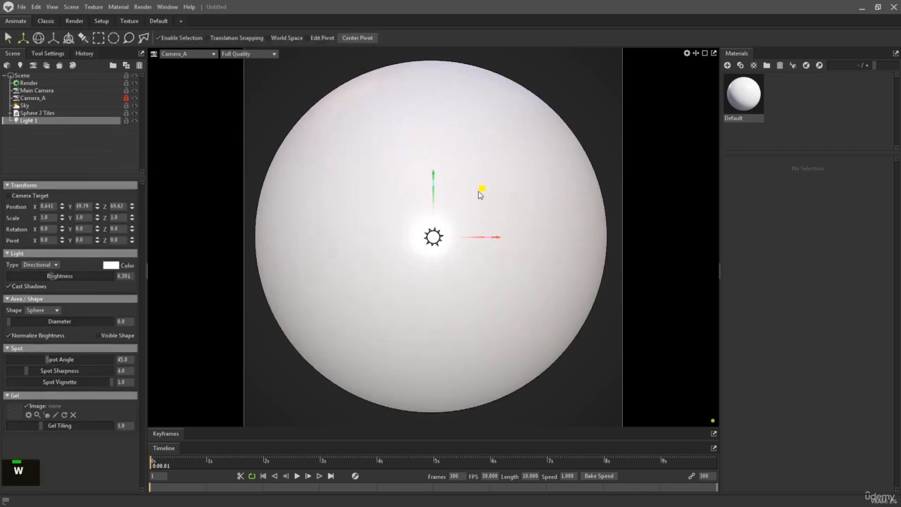
drag(502, 201, 577, 110)
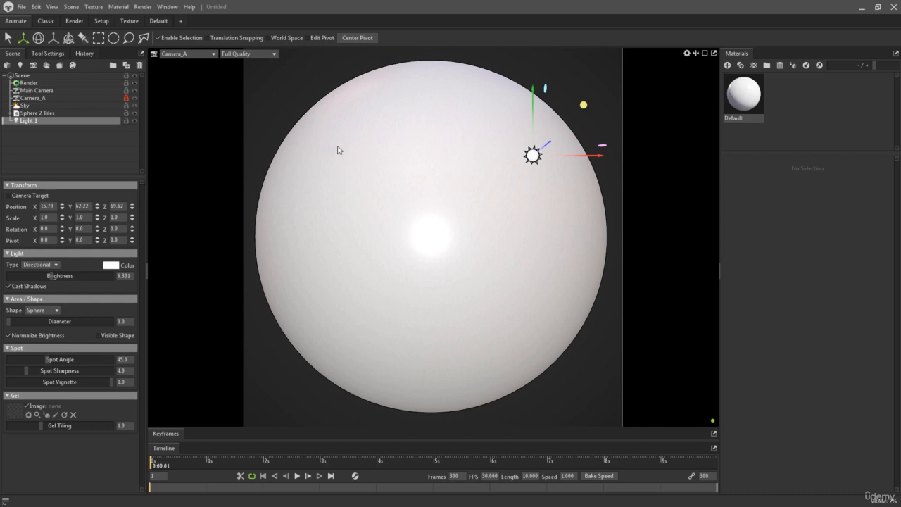
drag(583, 104, 580, 101)
key(e)
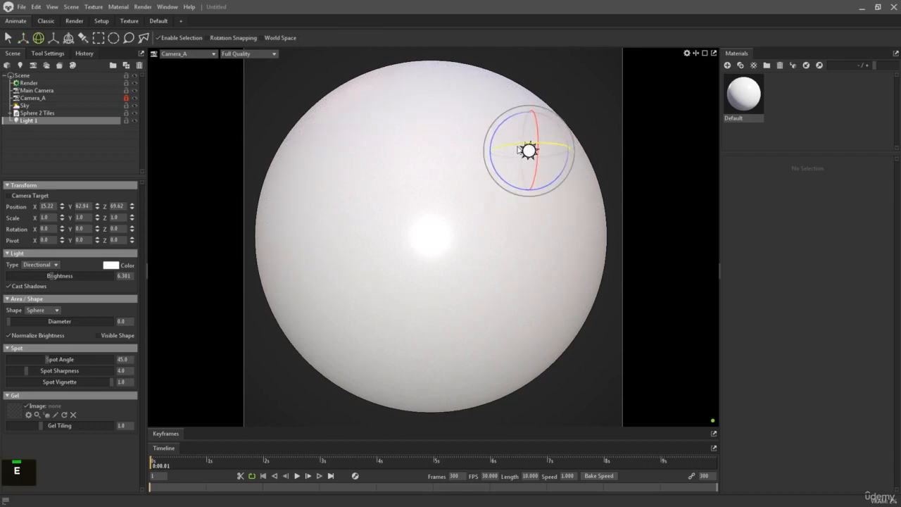
drag(531, 154, 500, 146)
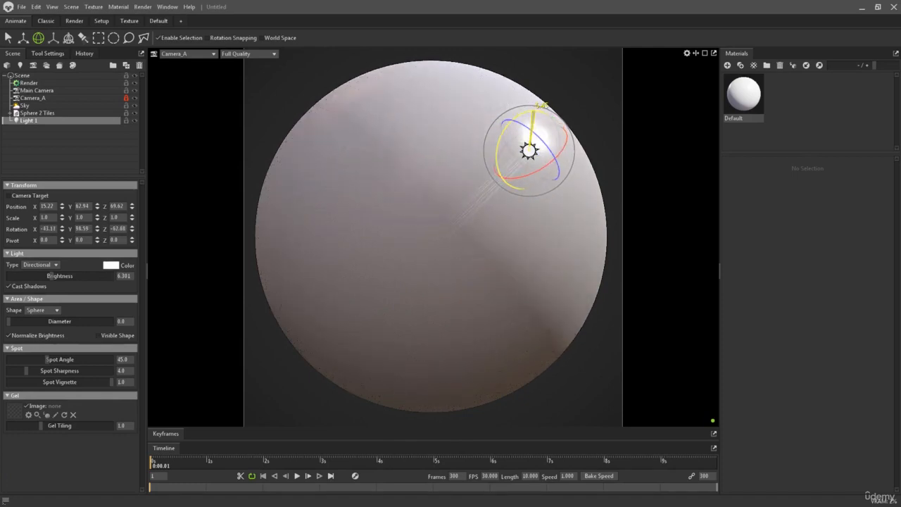
Give the directional light a very pale warm orange colour, fff8f2.
click(110, 265)
click(466, 298)
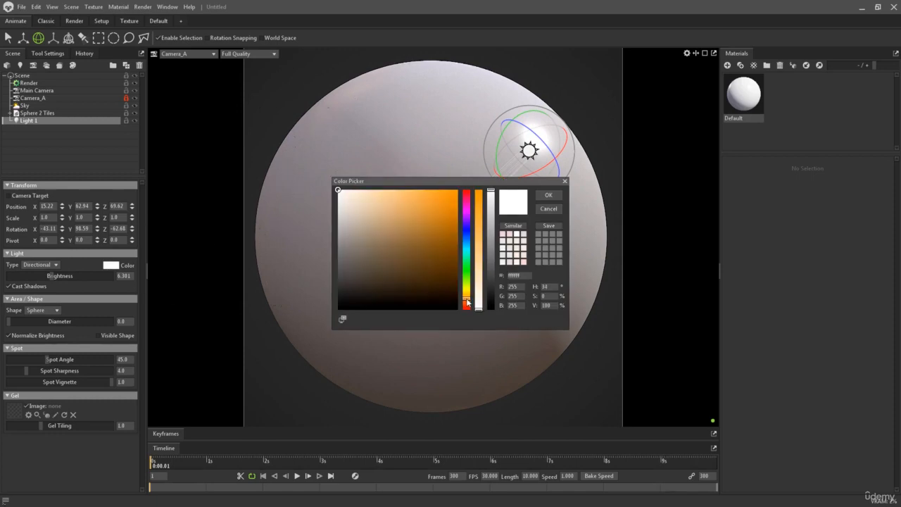
click(342, 190)
drag(342, 191, 344, 190)
click(466, 301)
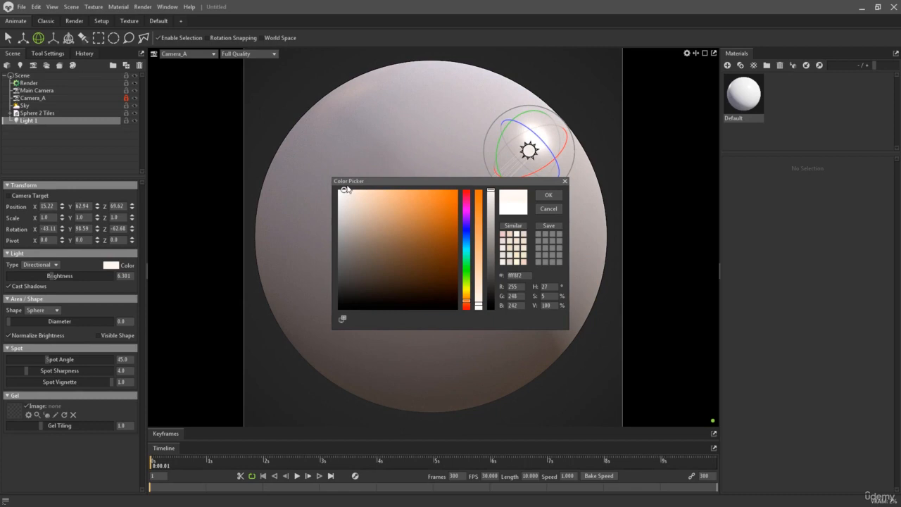
click(548, 195)
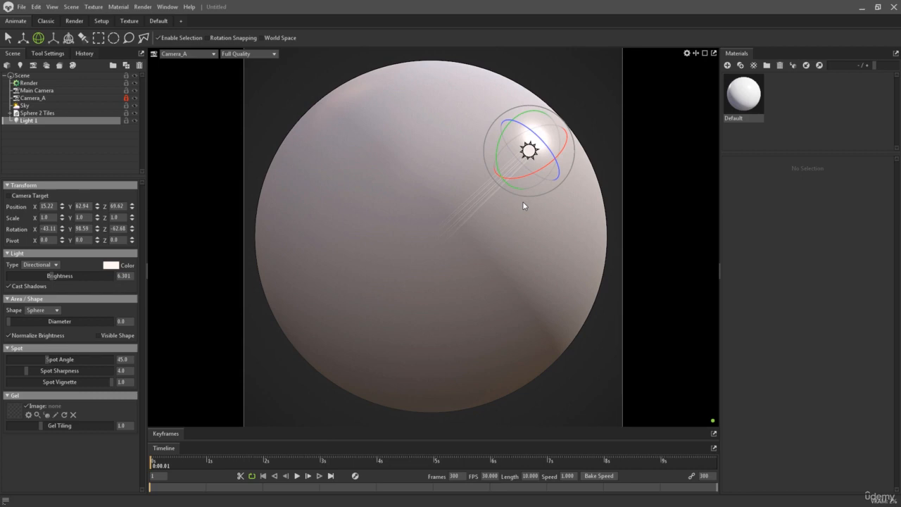
Duplicate the directional light and rotate the copy so its highlight falls on the sphere's upper-left edge.
click(87, 113)
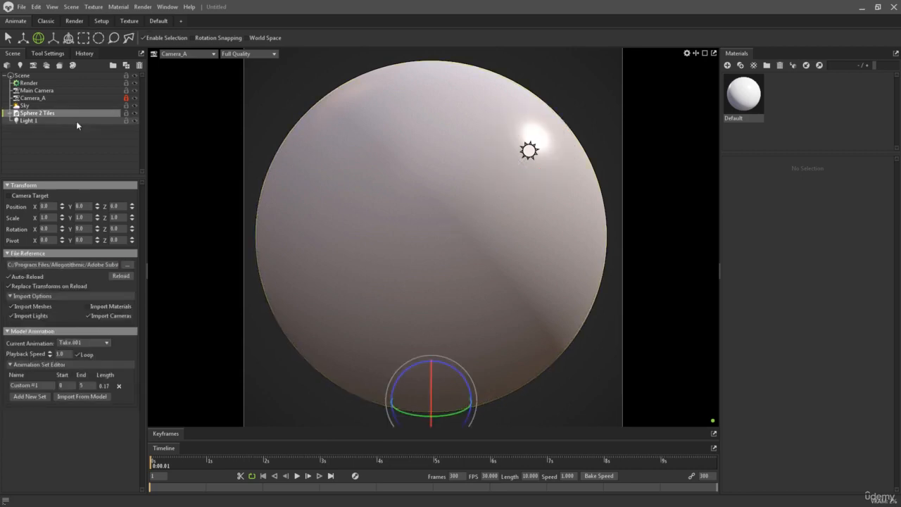
click(76, 121)
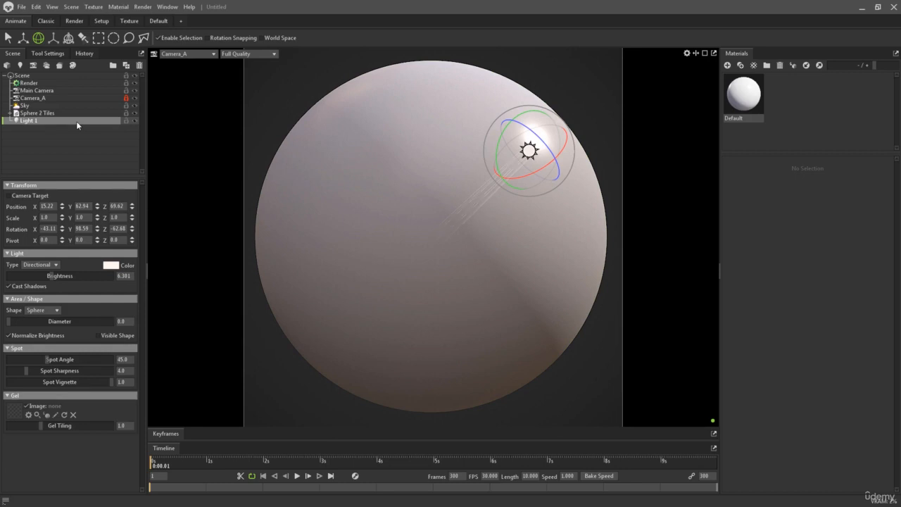
key(ctrl+d)
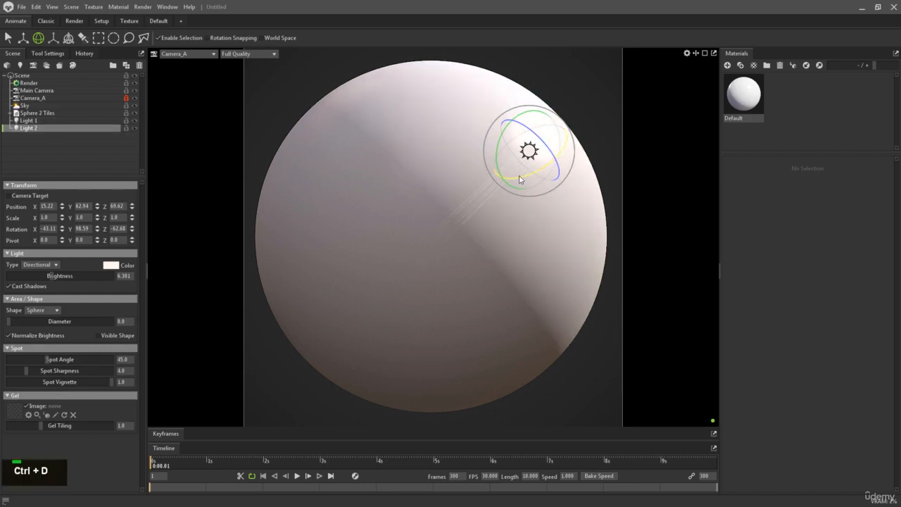
drag(521, 182, 538, 137)
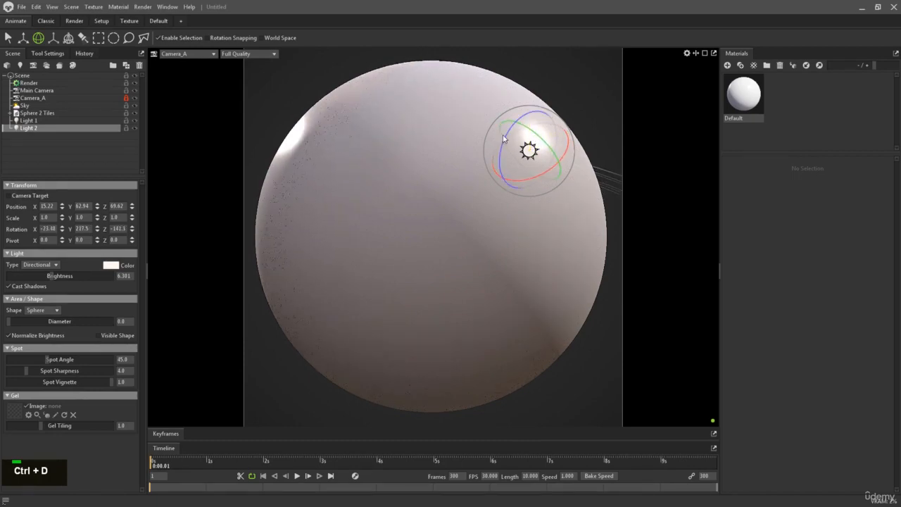
Give the second directional light a pale blue colour, d0ecff.
click(110, 265)
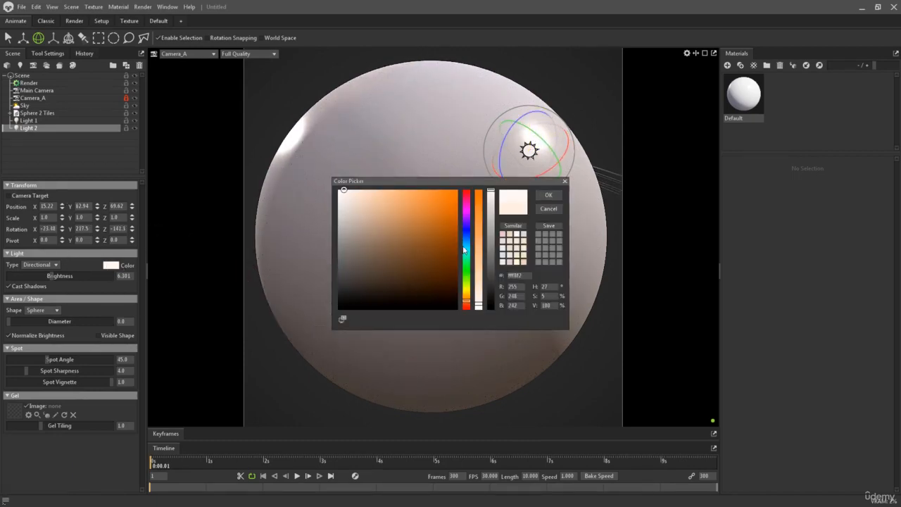
click(466, 241)
click(359, 189)
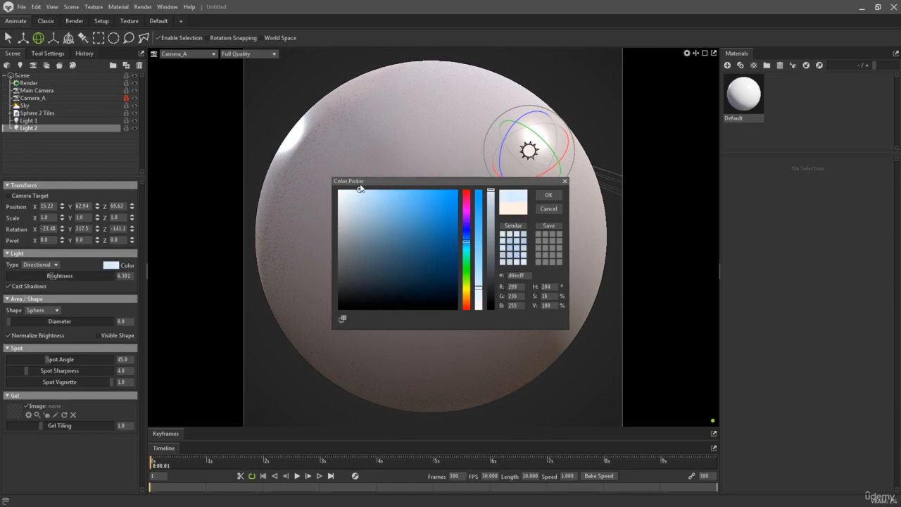
click(548, 195)
Duplicate the pale blue light and rotate the copy to about X 26, Y 214, Z -179, putting its highlight on the sphere's lower-left edge.
click(69, 122)
double_click(69, 127)
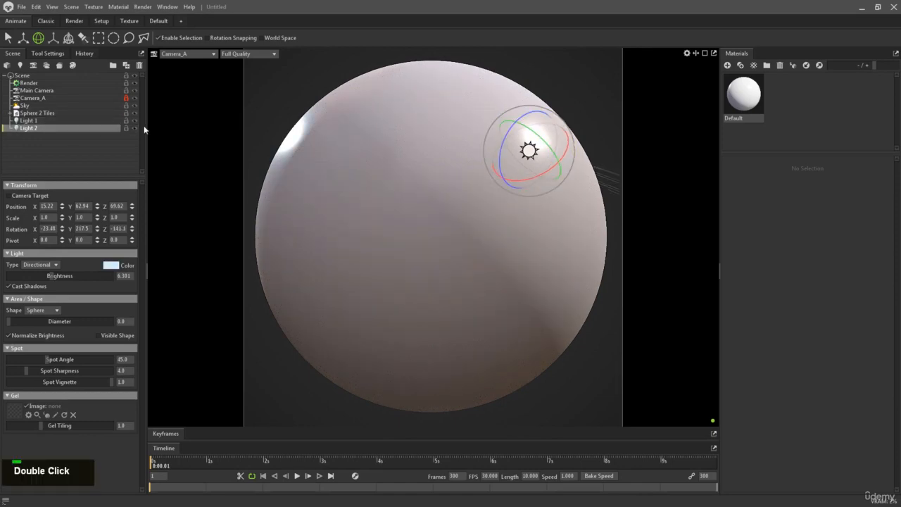
key(ctrl+d)
drag(555, 160, 545, 118)
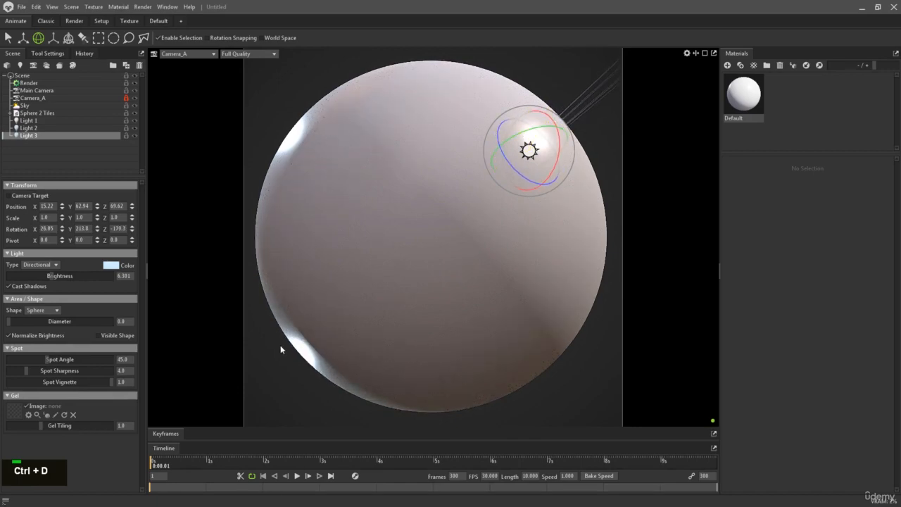
Give the third directional light a near-white colour and compare the lighting with the reference image A.jpg.
click(111, 265)
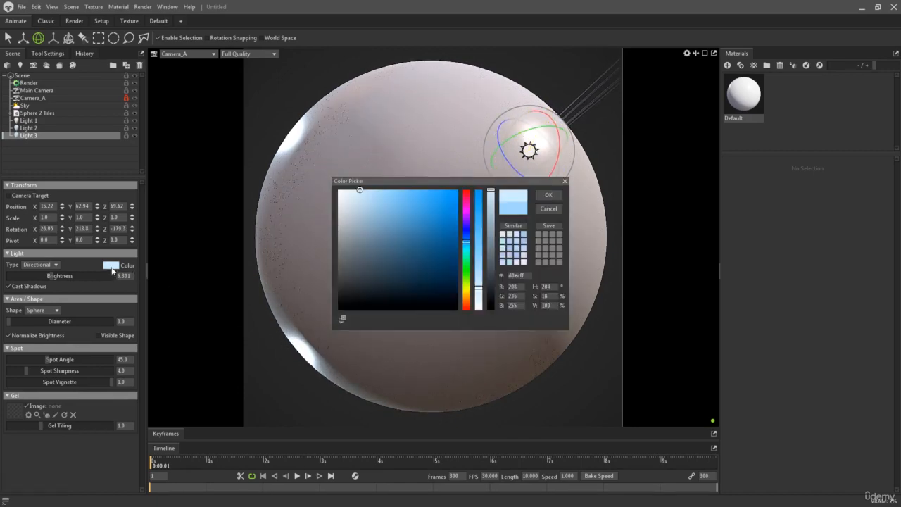
click(349, 195)
click(548, 195)
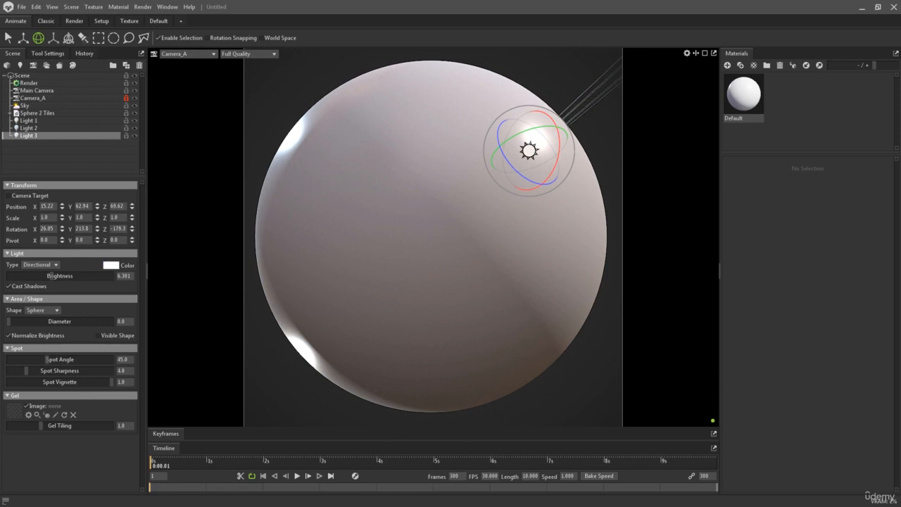
drag(900, 68, 483, 40)
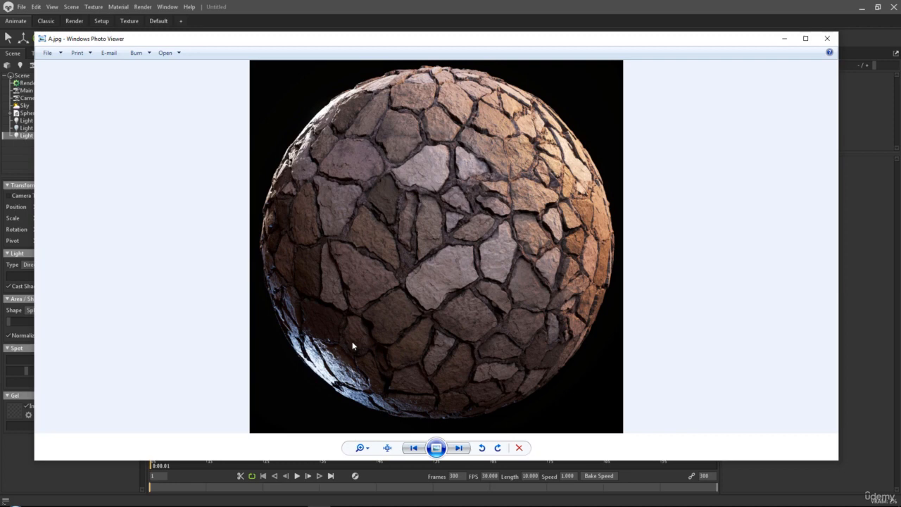
click(828, 39)
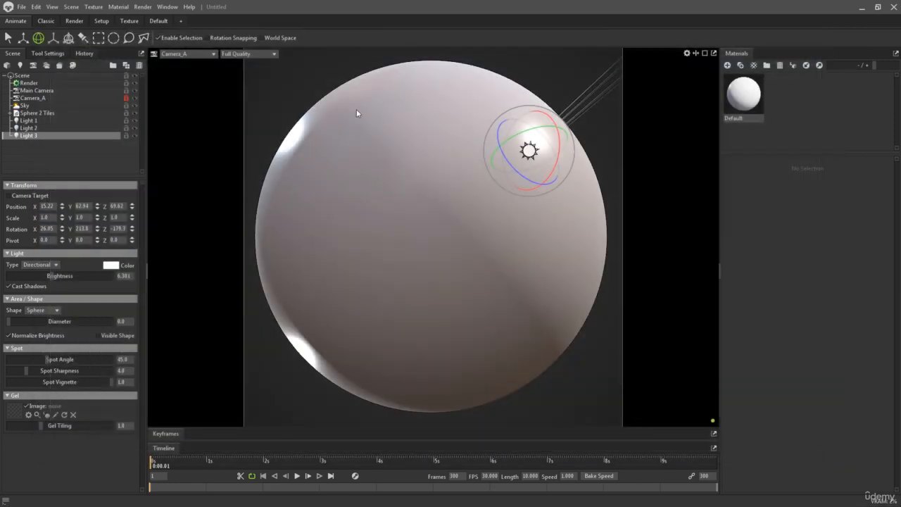
Darken the sky's backdrop colour to near-black, 121212.
click(40, 105)
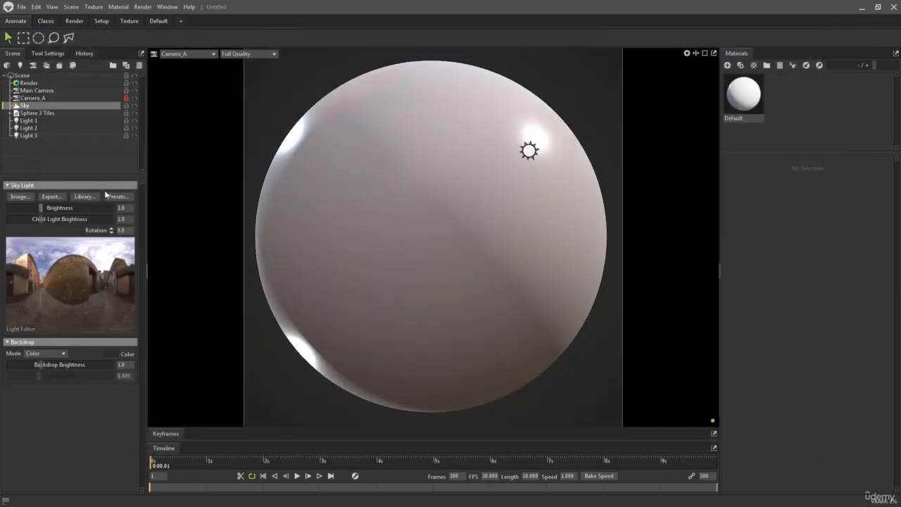
click(113, 354)
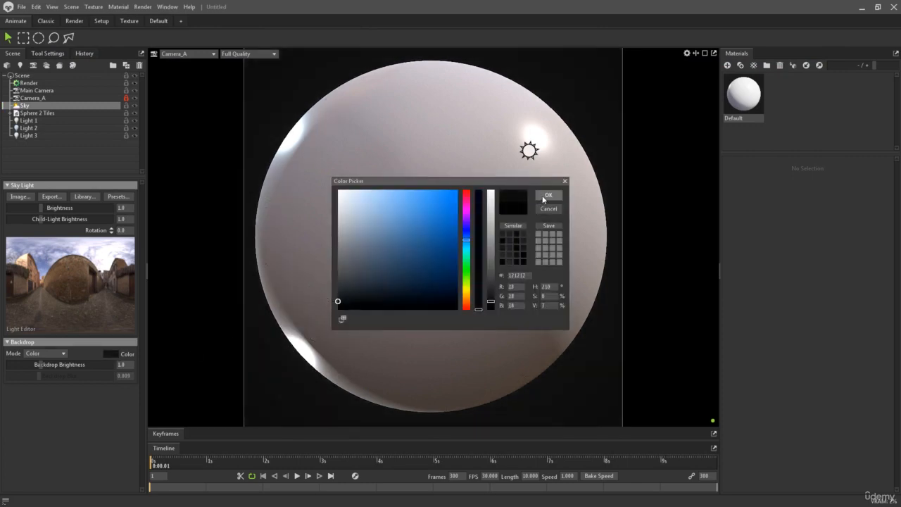
click(546, 199)
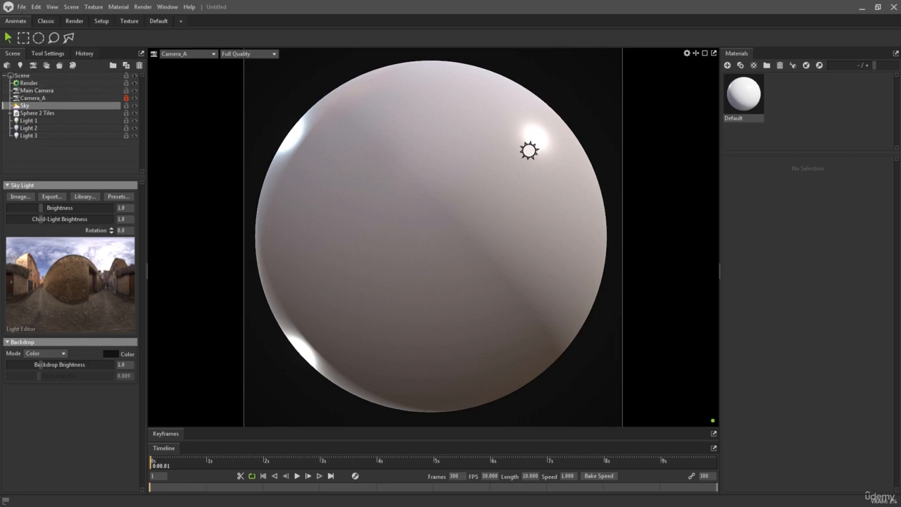
Save the scene as Texture_Render in the Saves folder of the course's SourceFiles directory.
click(21, 7)
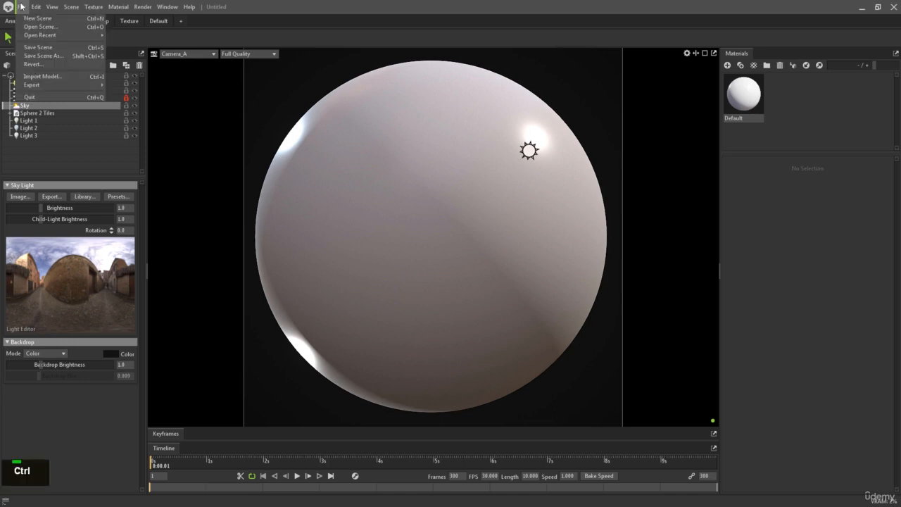
key(ctrl+shift+s)
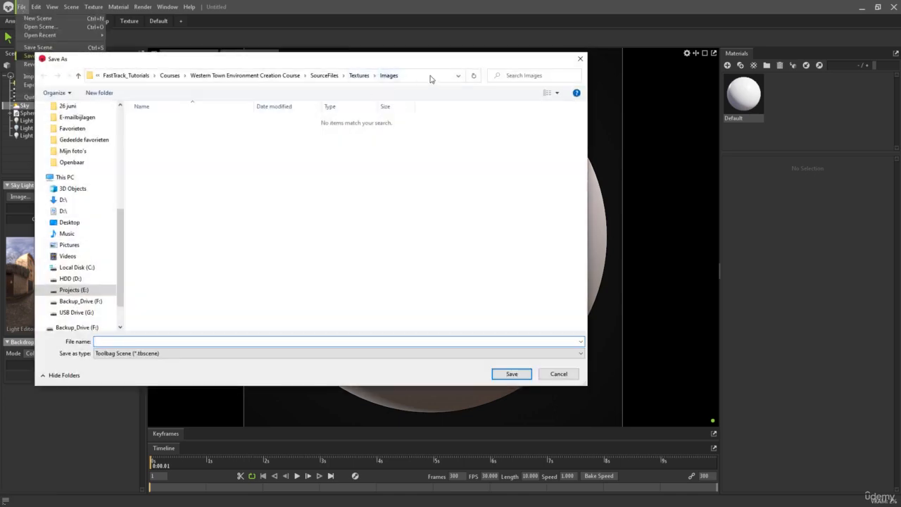
click(426, 75)
text(E:\FastTrack_Studio\FastTrack_Tutorials\Courses\Western Town Environment Creation Course\SourceFiles\Textures)
key(Return)
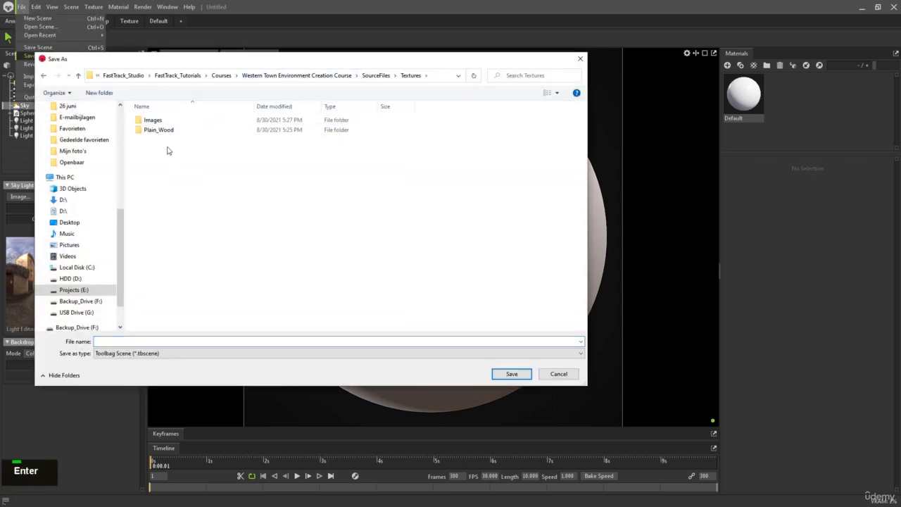
click(378, 76)
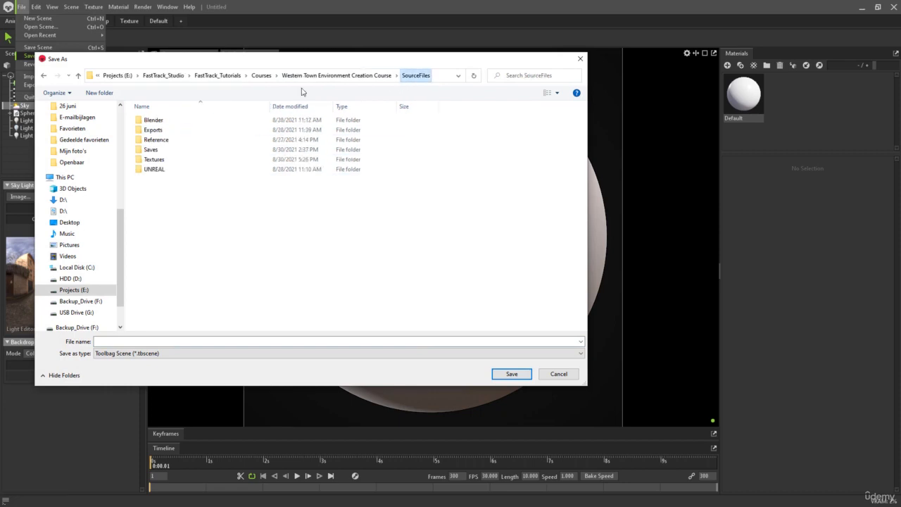
double_click(147, 150)
click(119, 342)
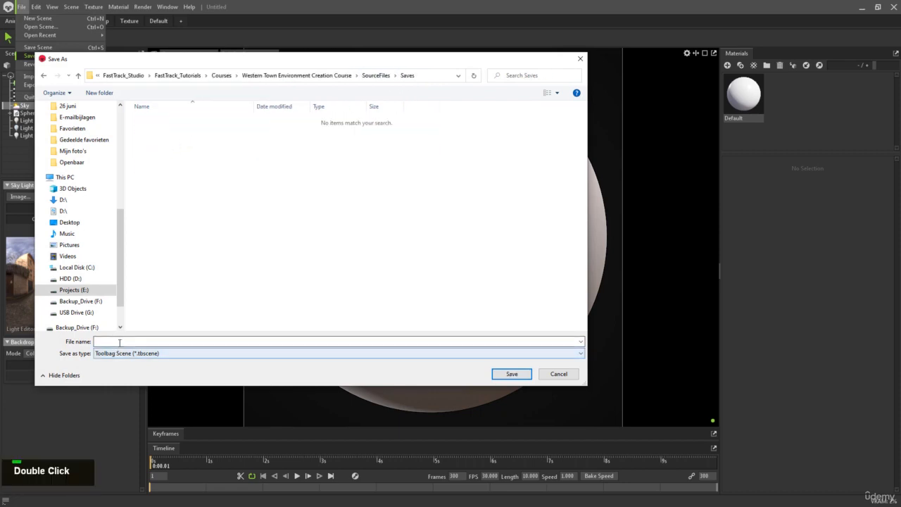
text(Texture)
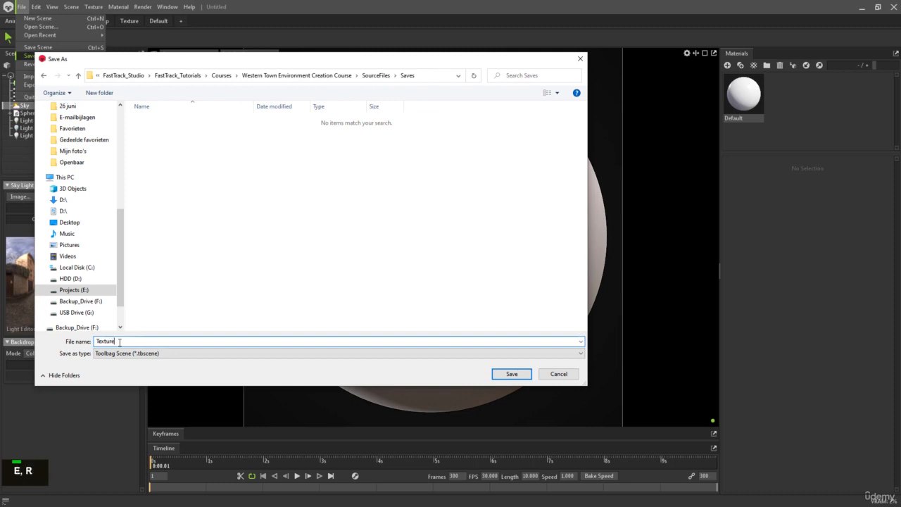
text(_Render)
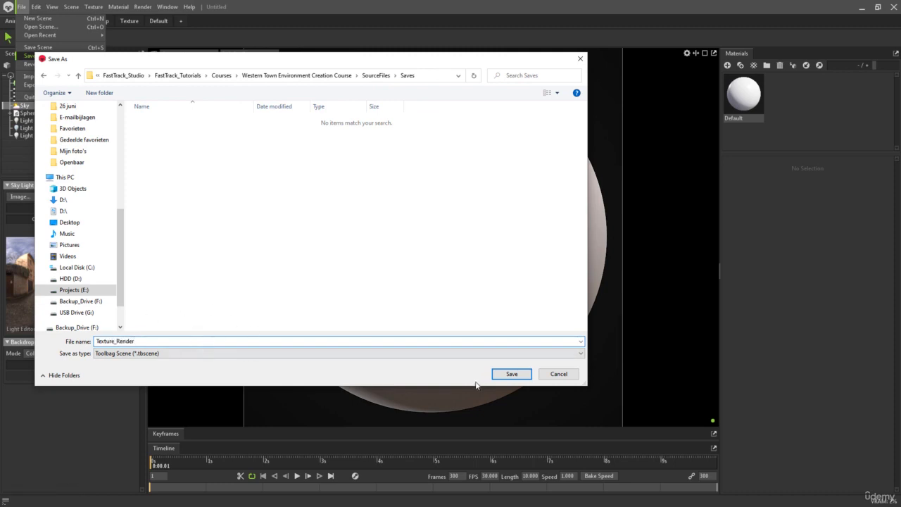
click(500, 374)
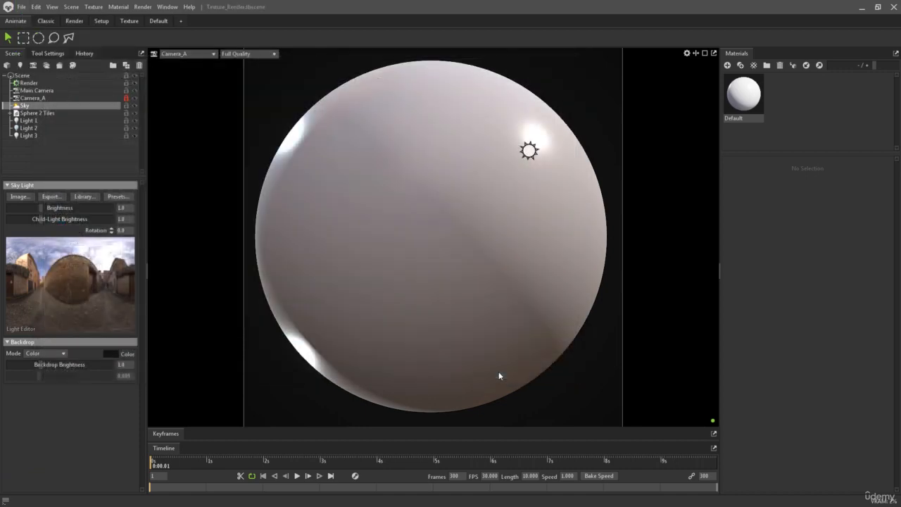